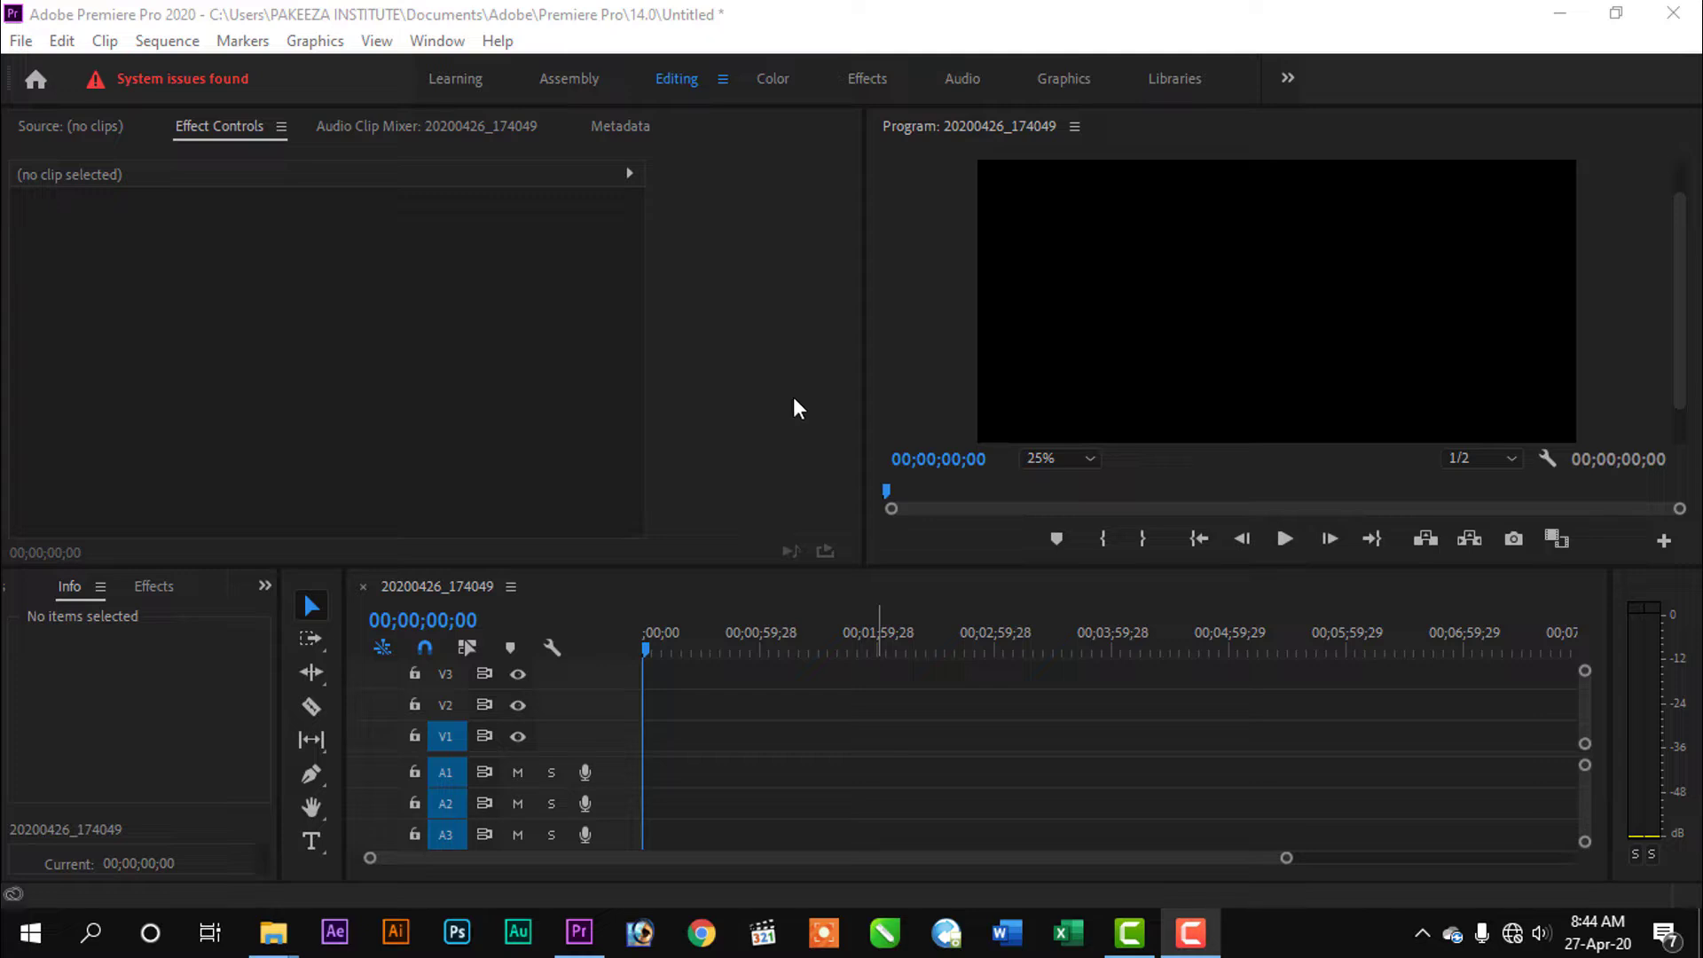
Place the 20200426_174049 video from New folder at the start of the V1 track and move the playhead to 00;01;19;01.
{"action": "left_click", "coordinate": [555, 15]}
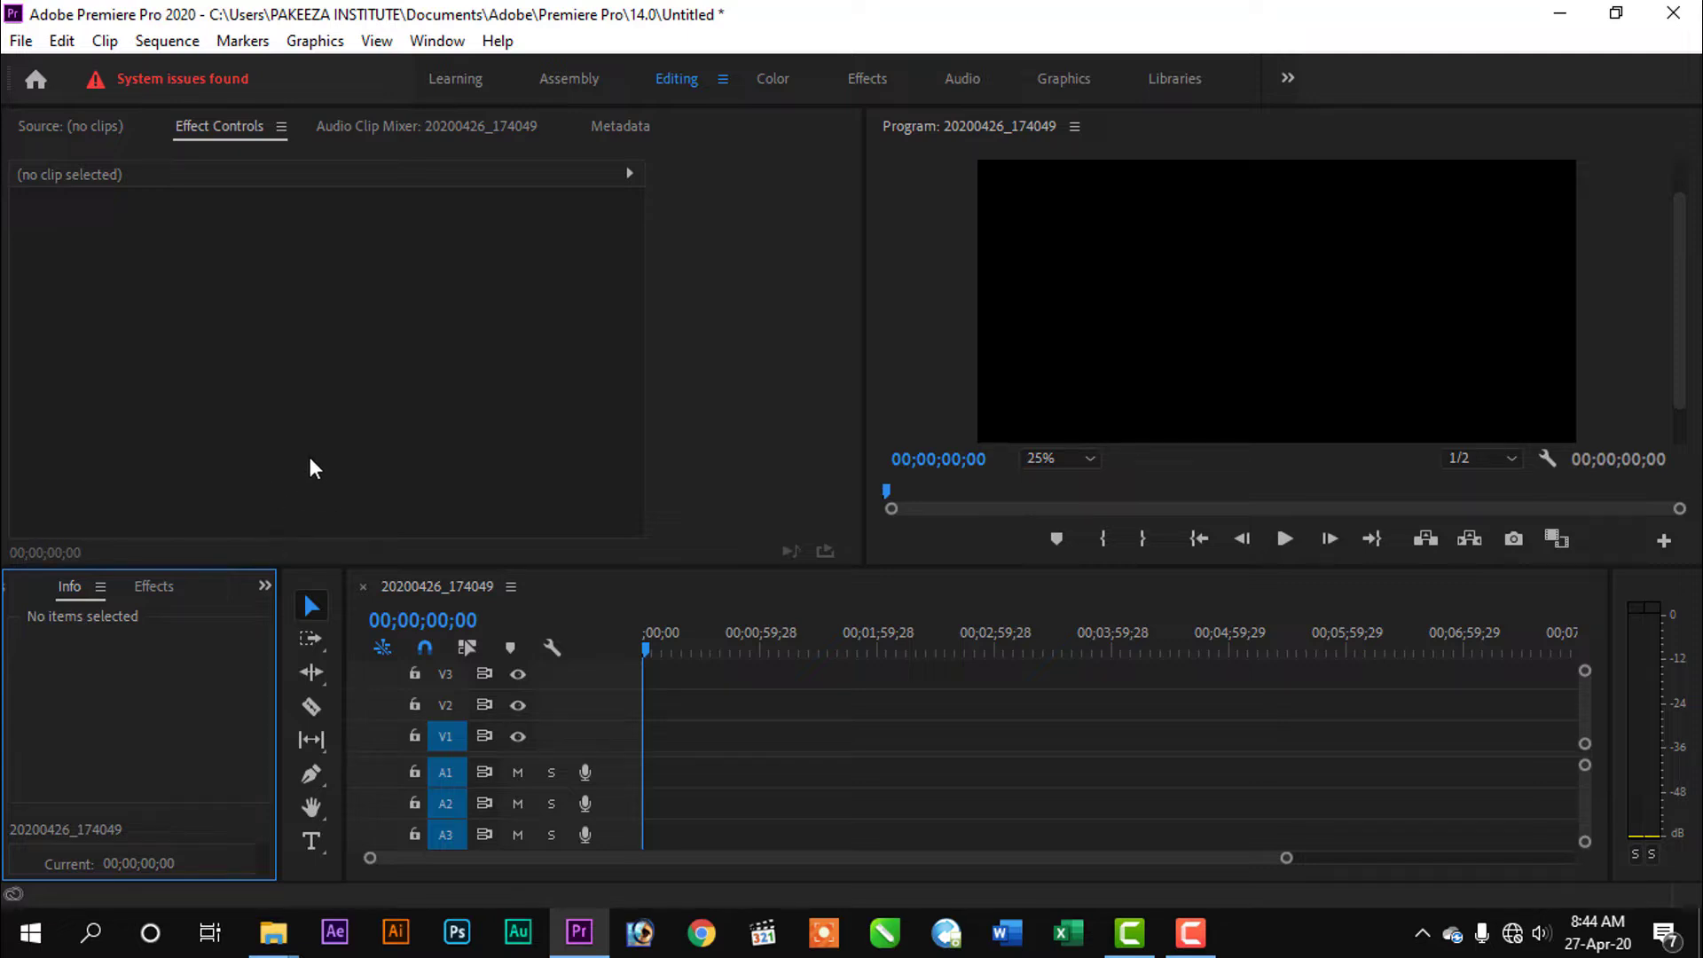
{"action": "mouse_move", "coordinate": [273, 931]}
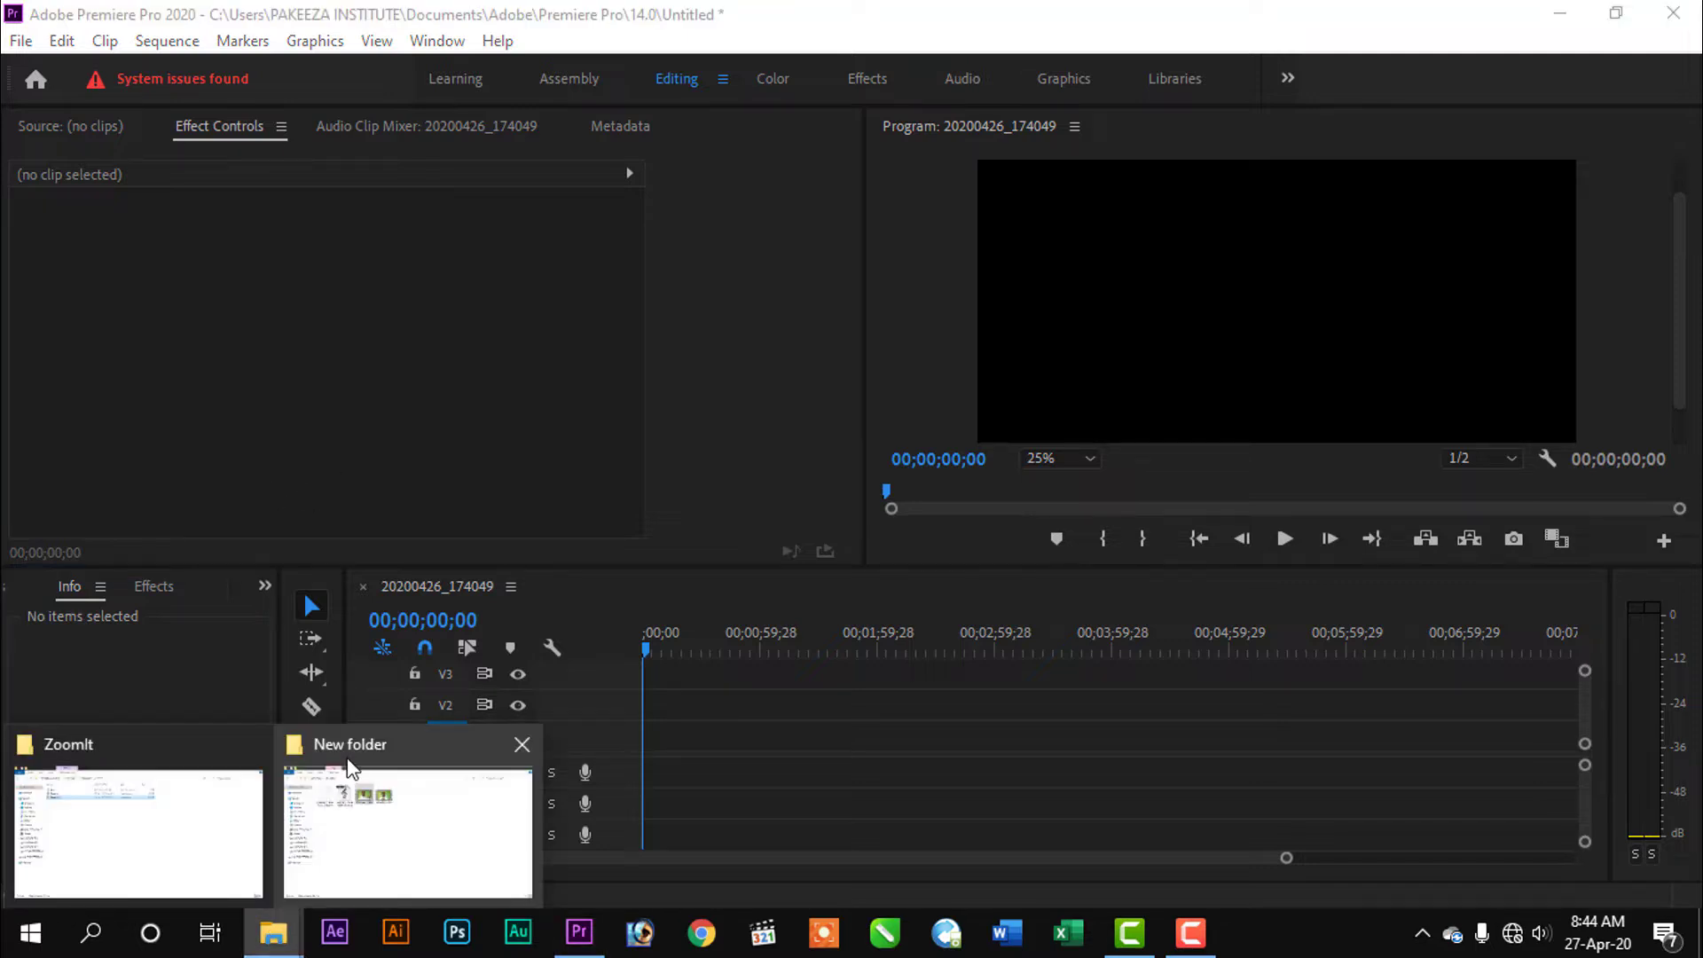
{"action": "left_click", "coordinate": [381, 745]}
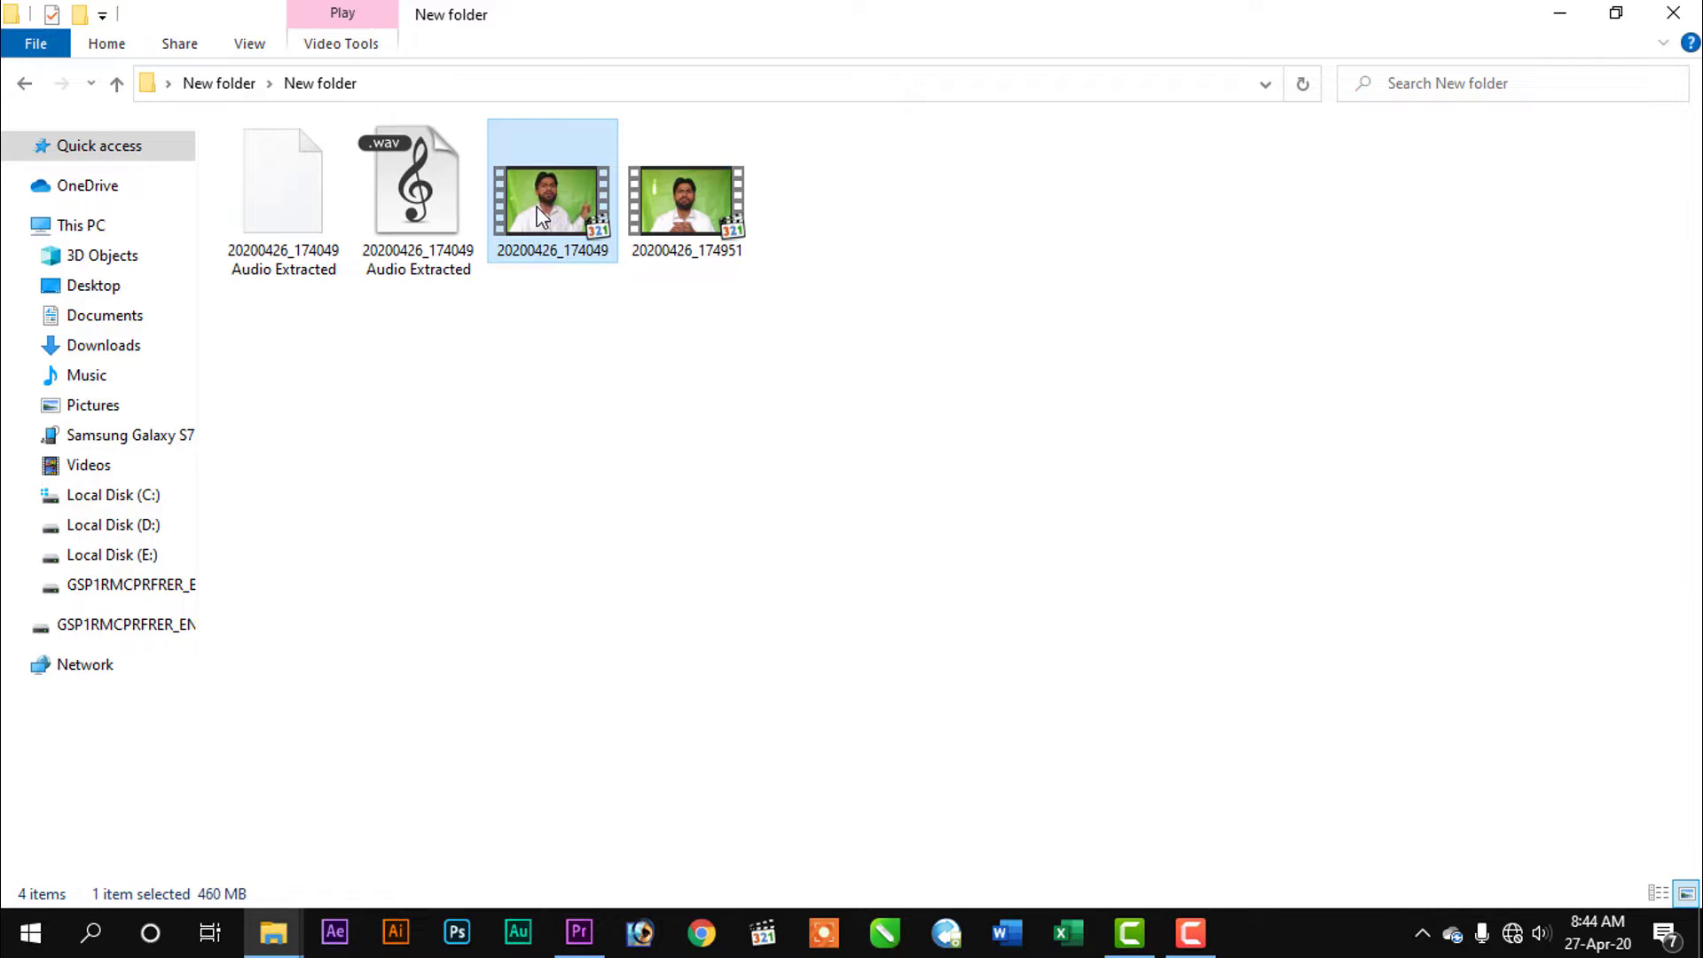
{"action": "left_click_drag", "start_coordinate": [543, 235], "coordinate": [650, 774]}
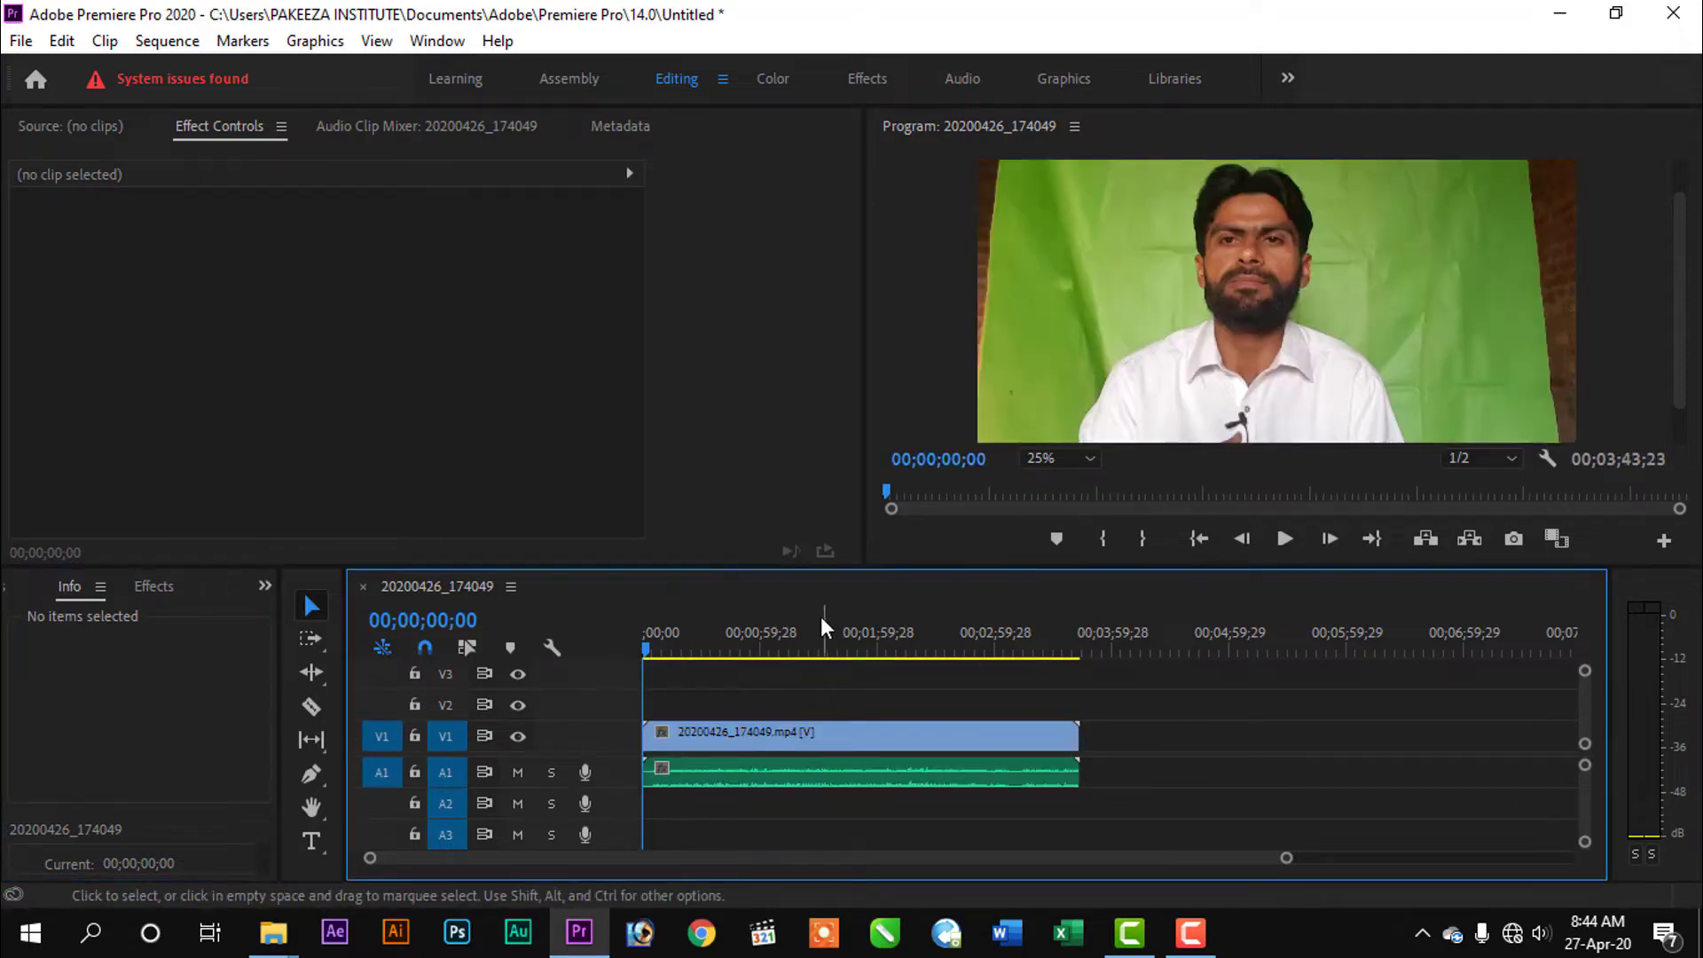
{"action": "left_click", "coordinate": [763, 634]}
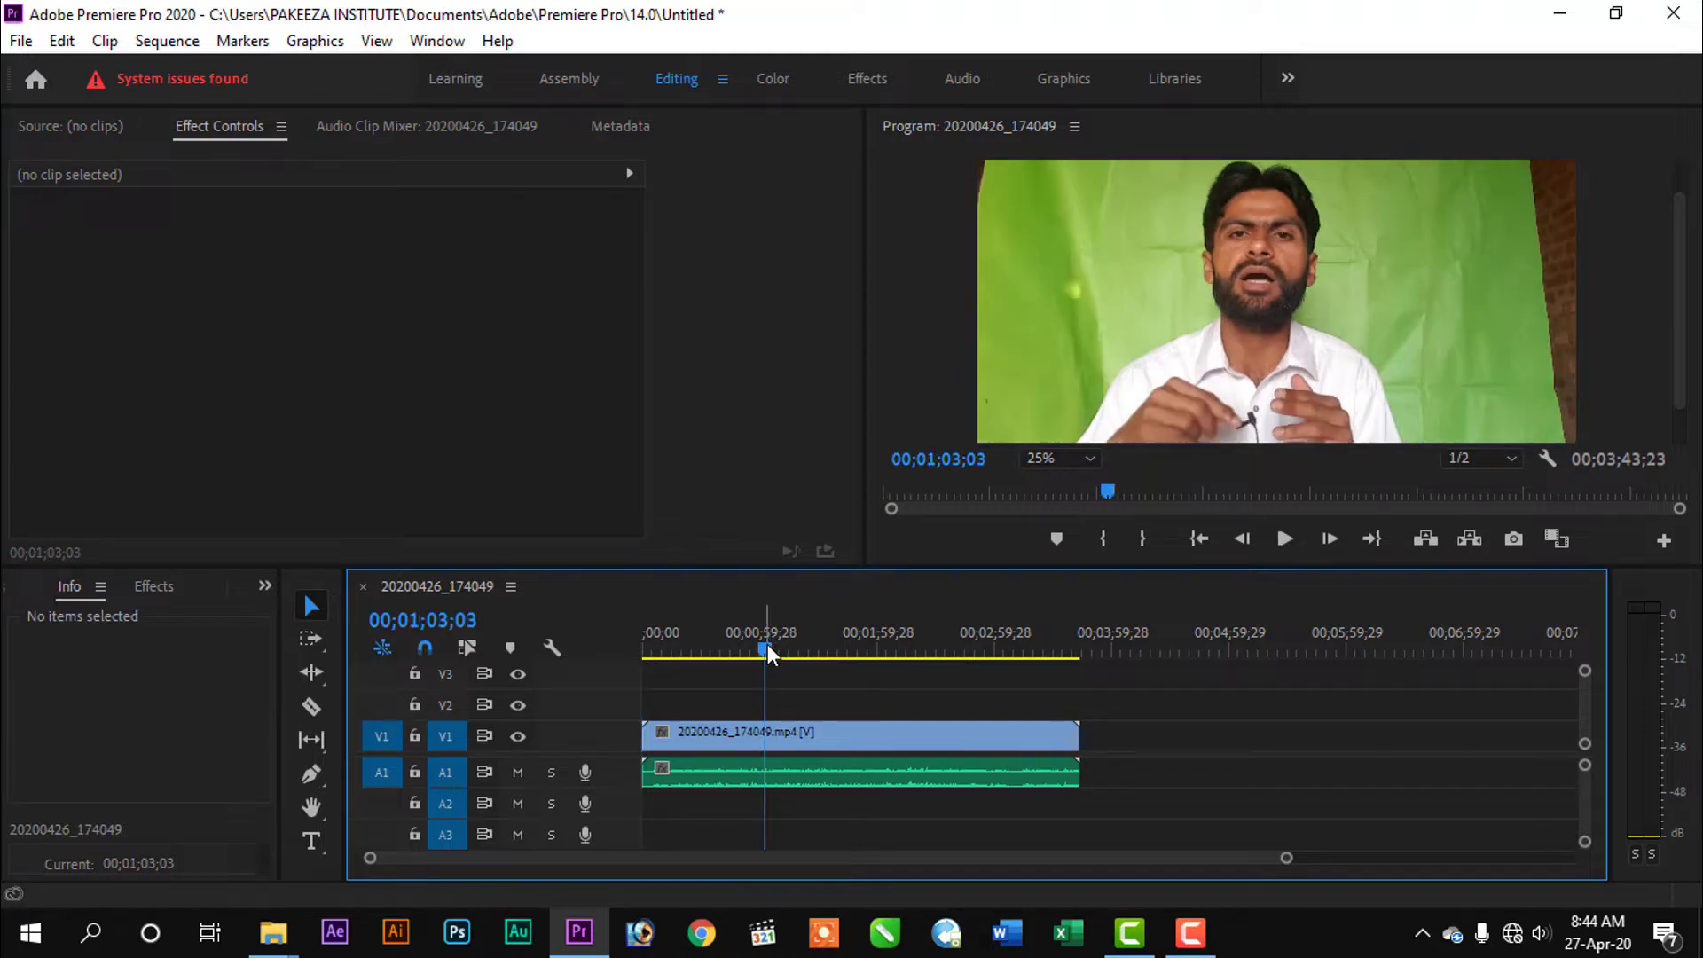
{"action": "mouse_move", "coordinate": [768, 647]}
{"action": "left_mouse_down"}
{"action": "mouse_move", "coordinate": [828, 648]}
{"action": "mouse_move", "coordinate": [800, 648]}
{"action": "left_mouse_up"}
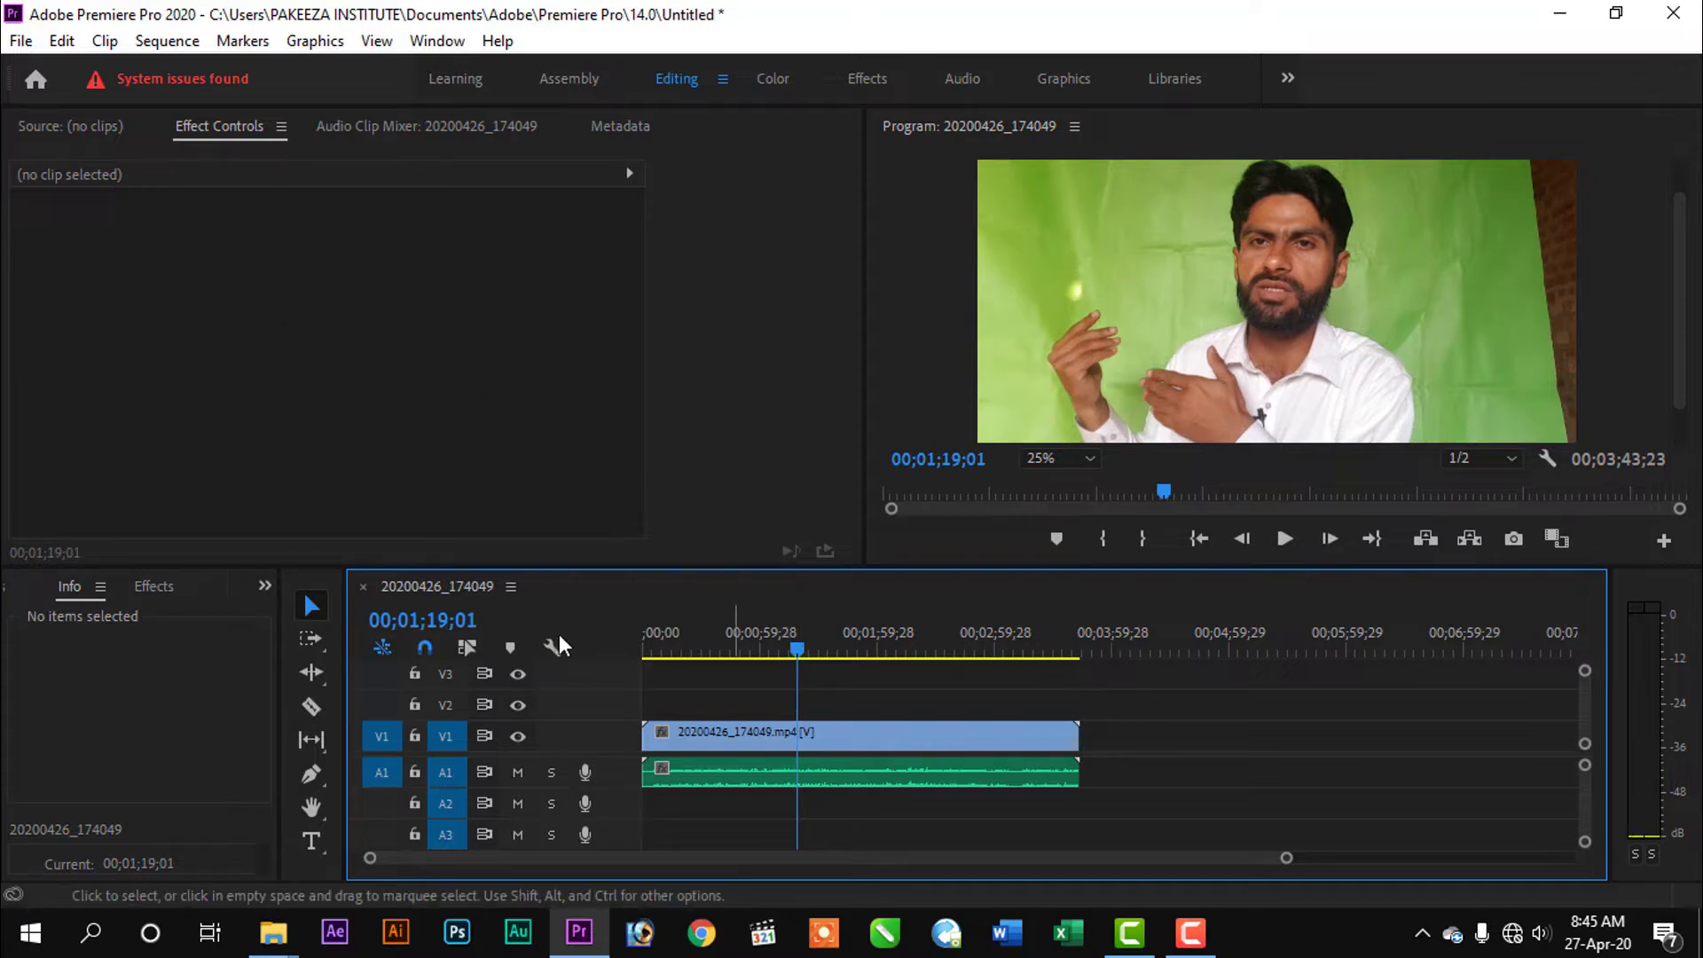
Show the available effects and expand the Keying group within Video Effects.
{"action": "left_click", "coordinate": [76, 703]}
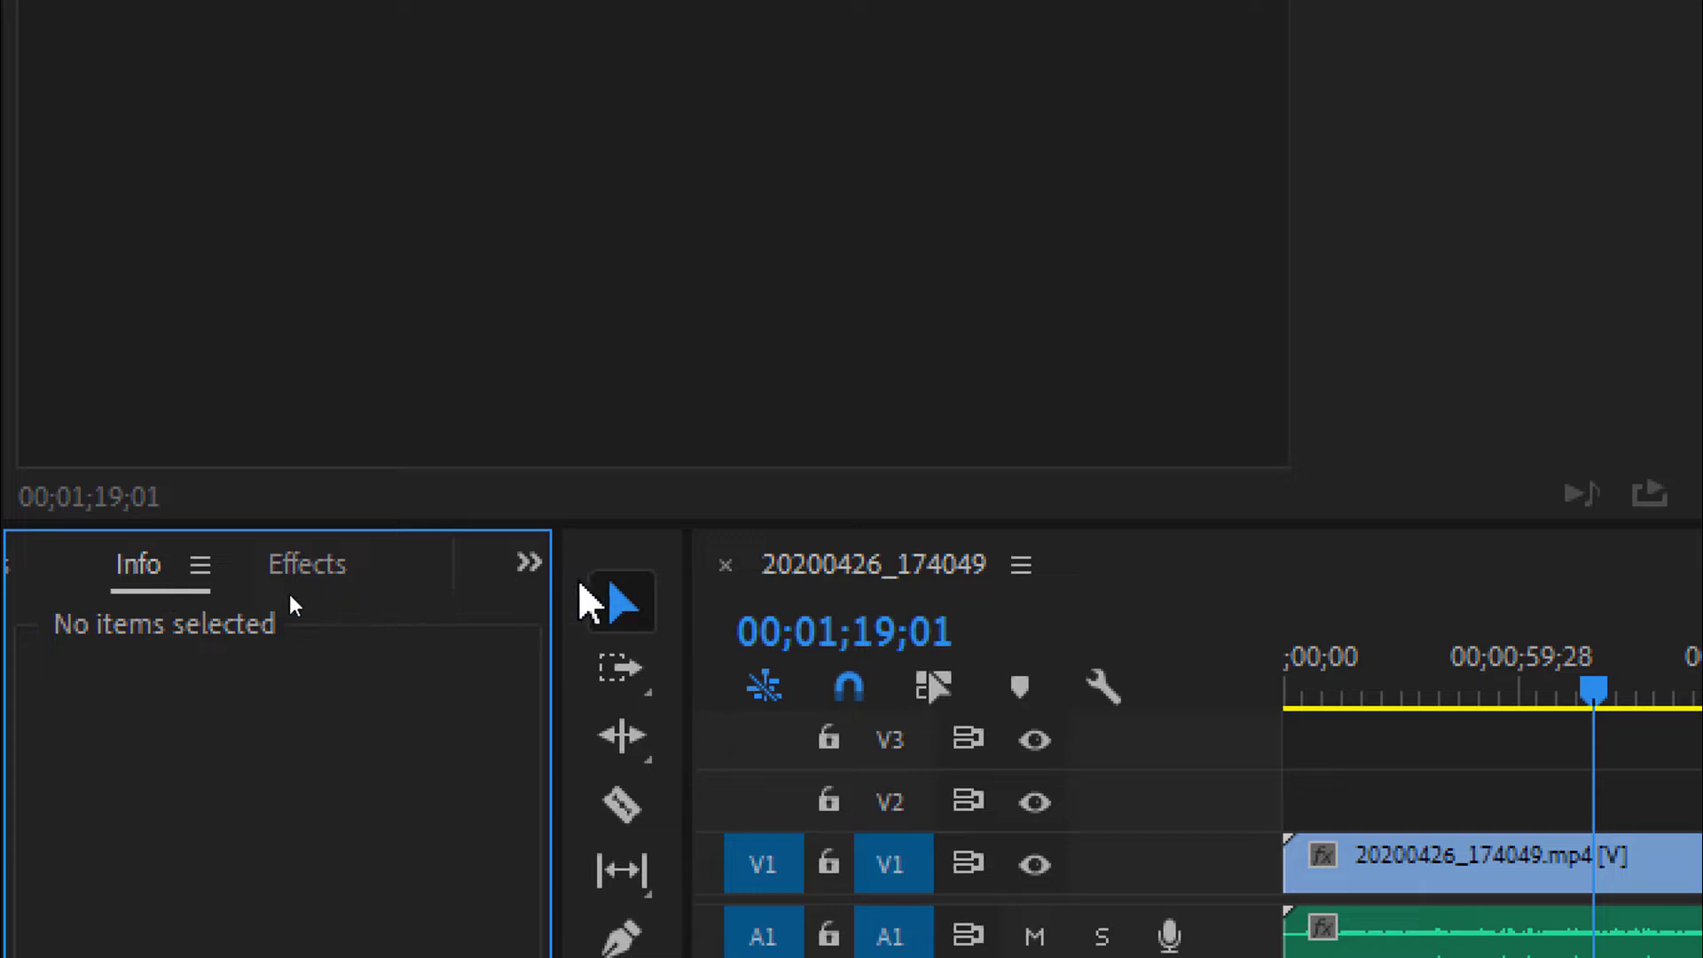
{"action": "left_click", "coordinate": [530, 572]}
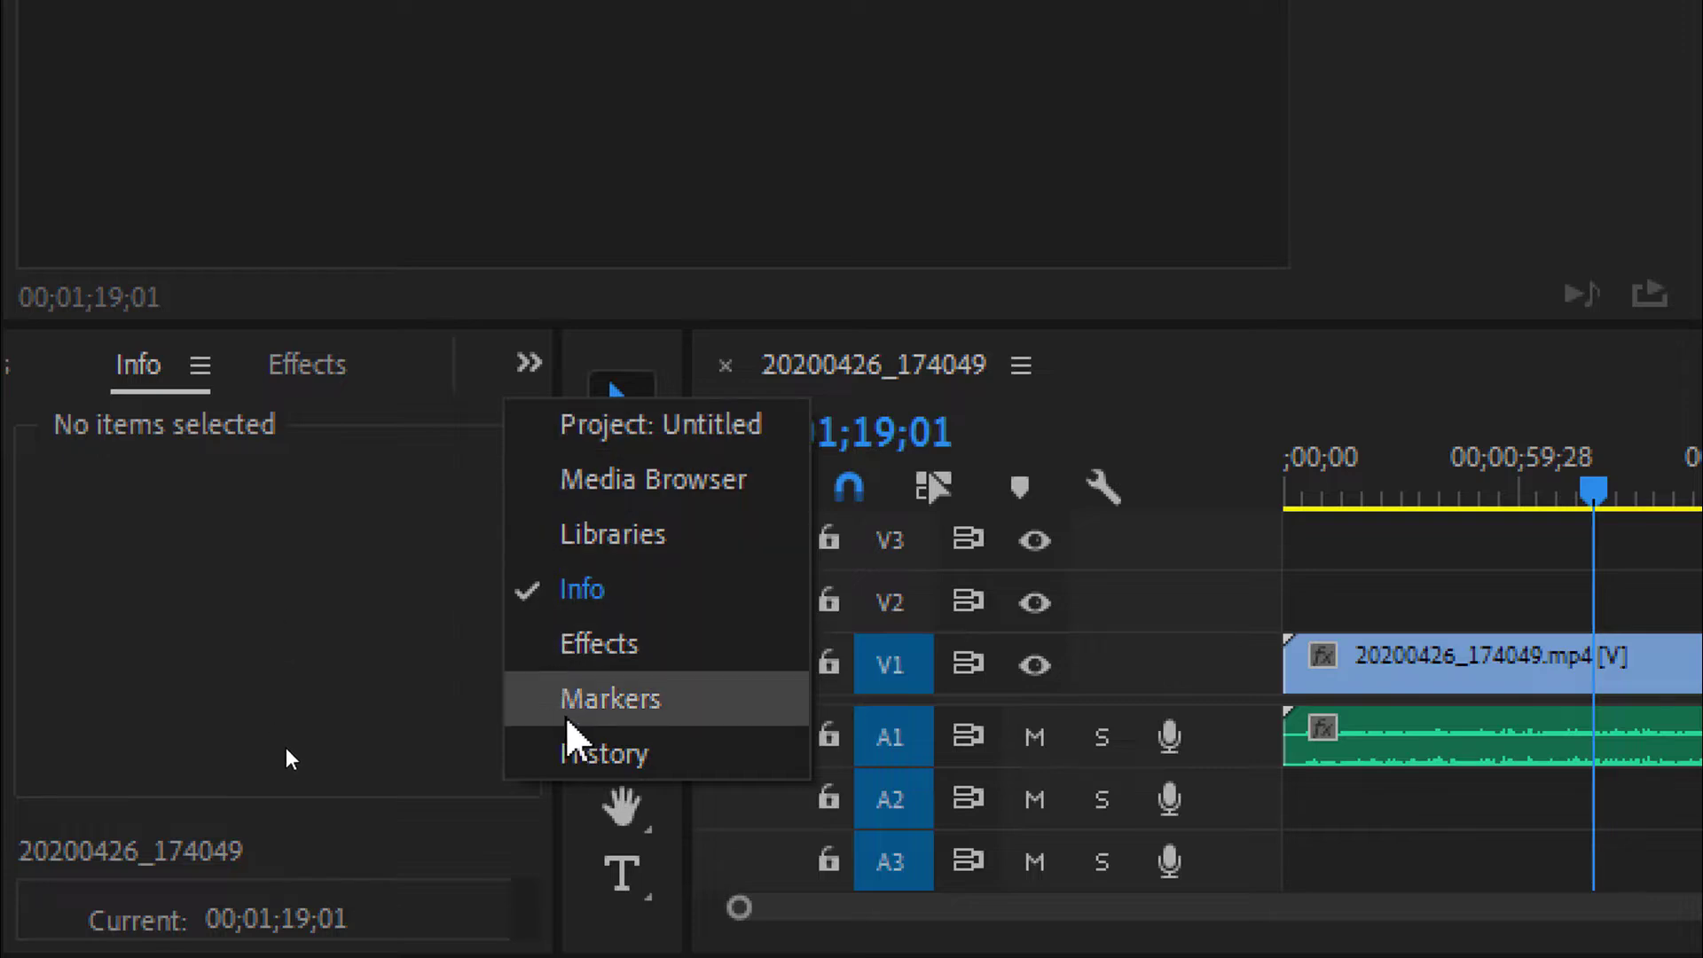
{"action": "left_click", "coordinate": [594, 647]}
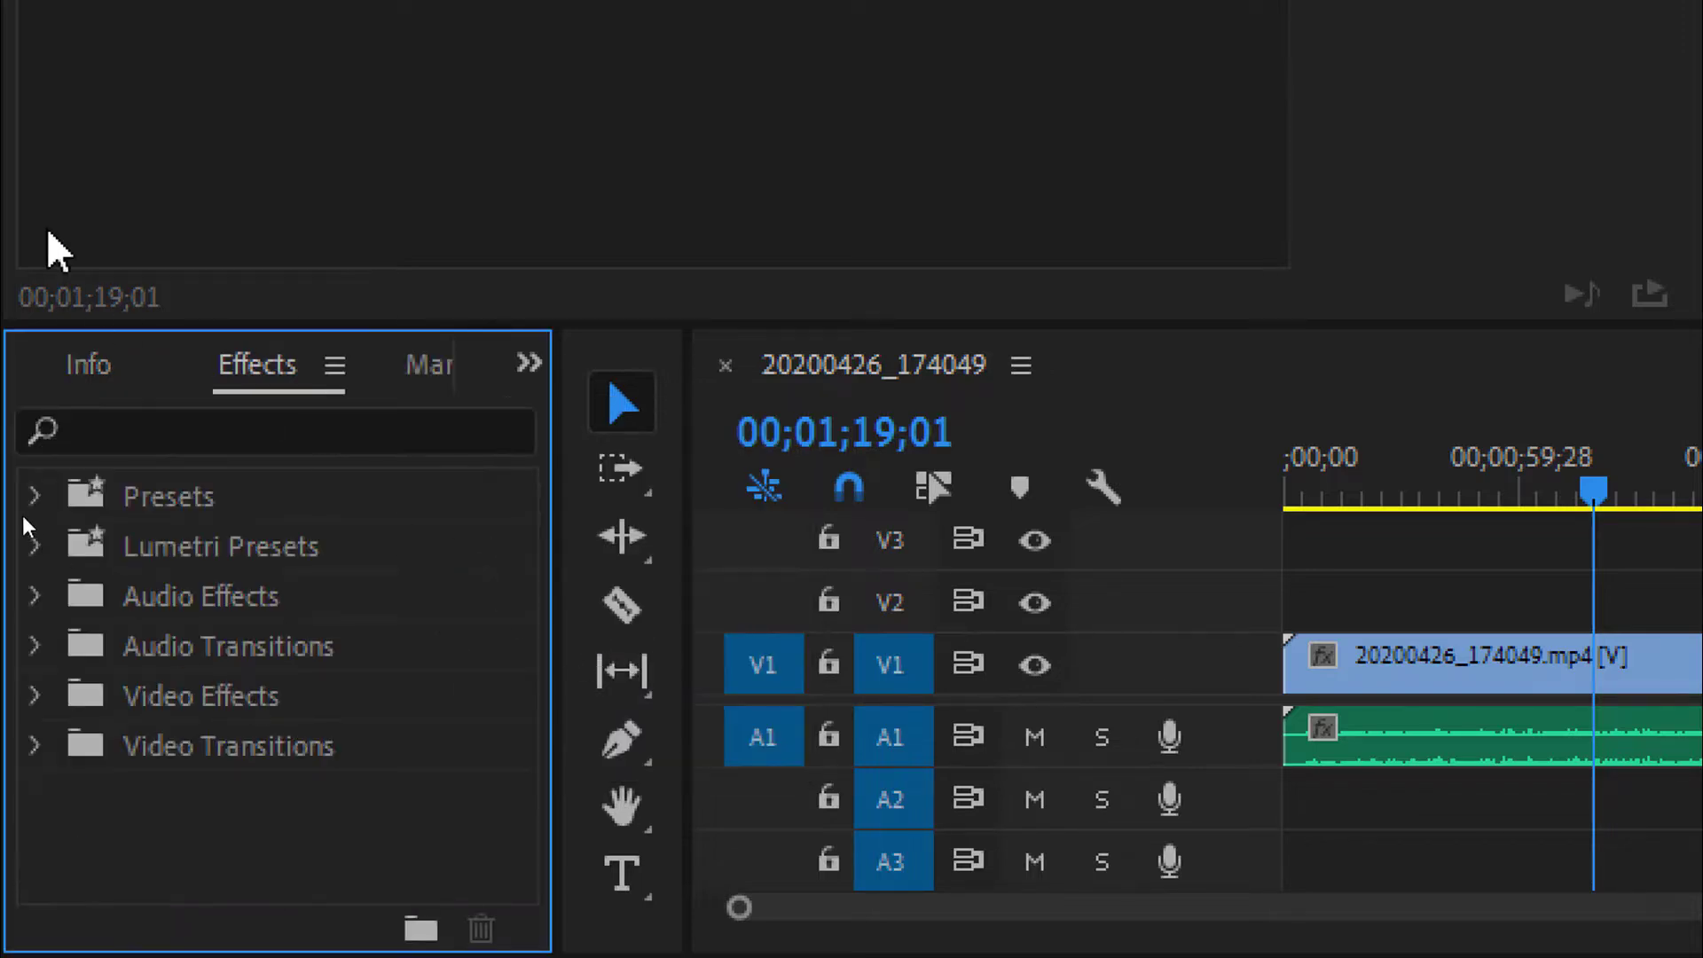
{"action": "left_click", "coordinate": [36, 696]}
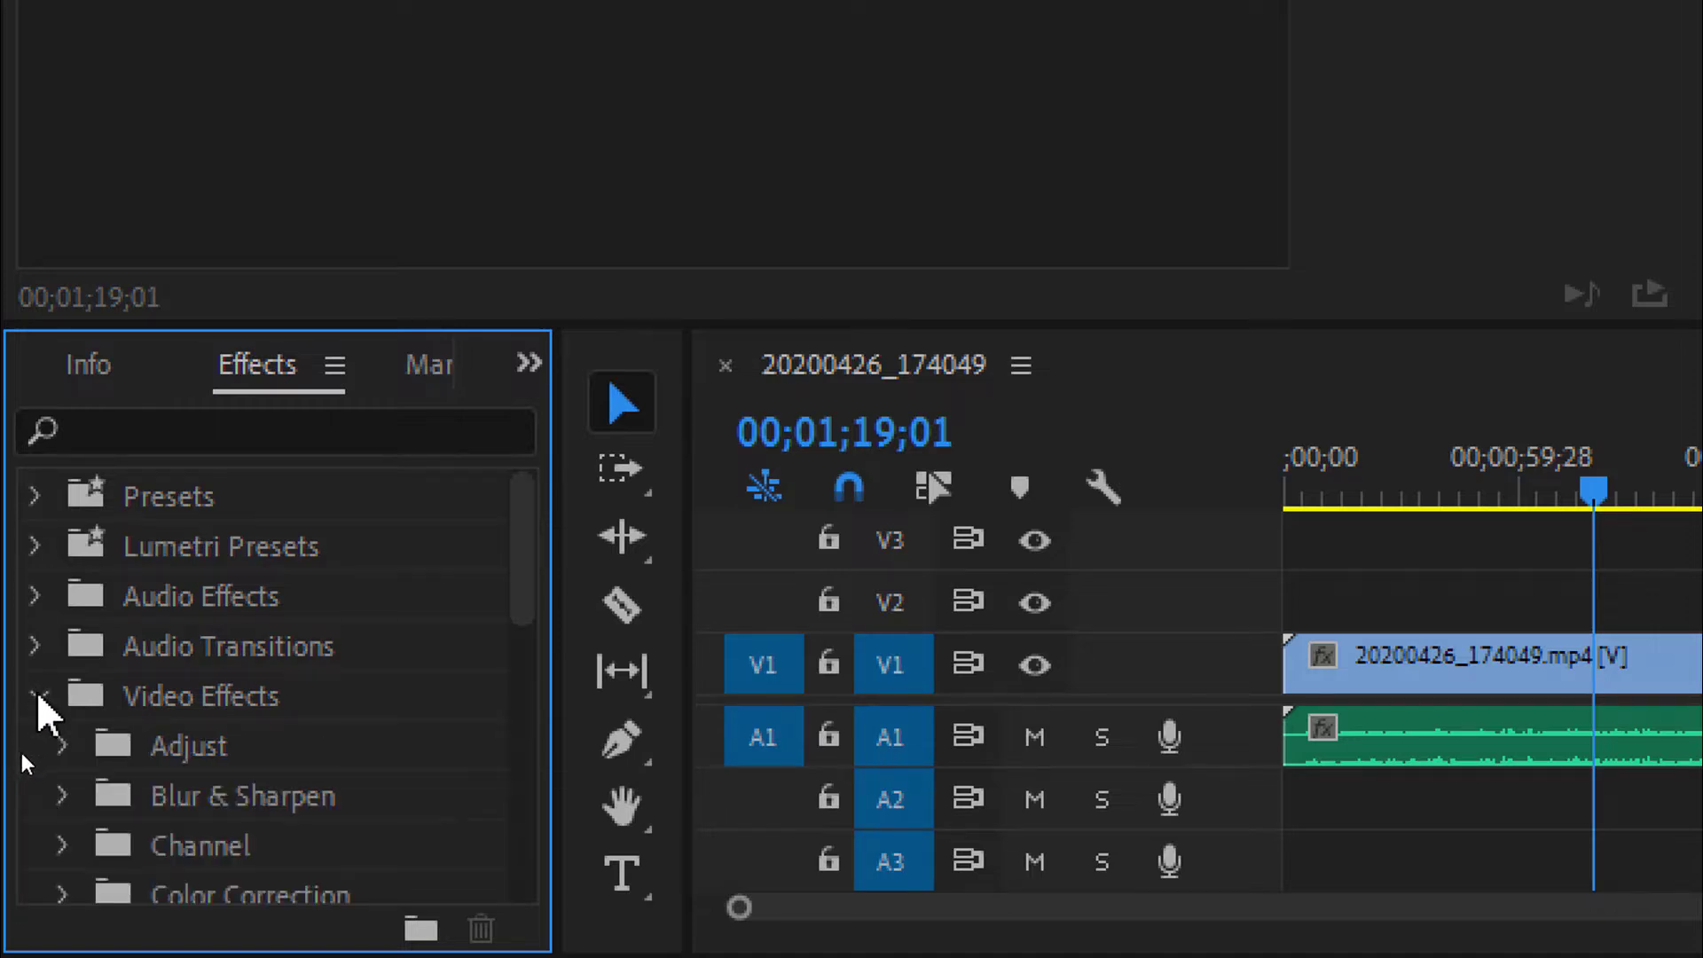
{"action": "scroll", "coordinate": [342, 703], "scroll_direction": "down", "scroll_amount": 3}
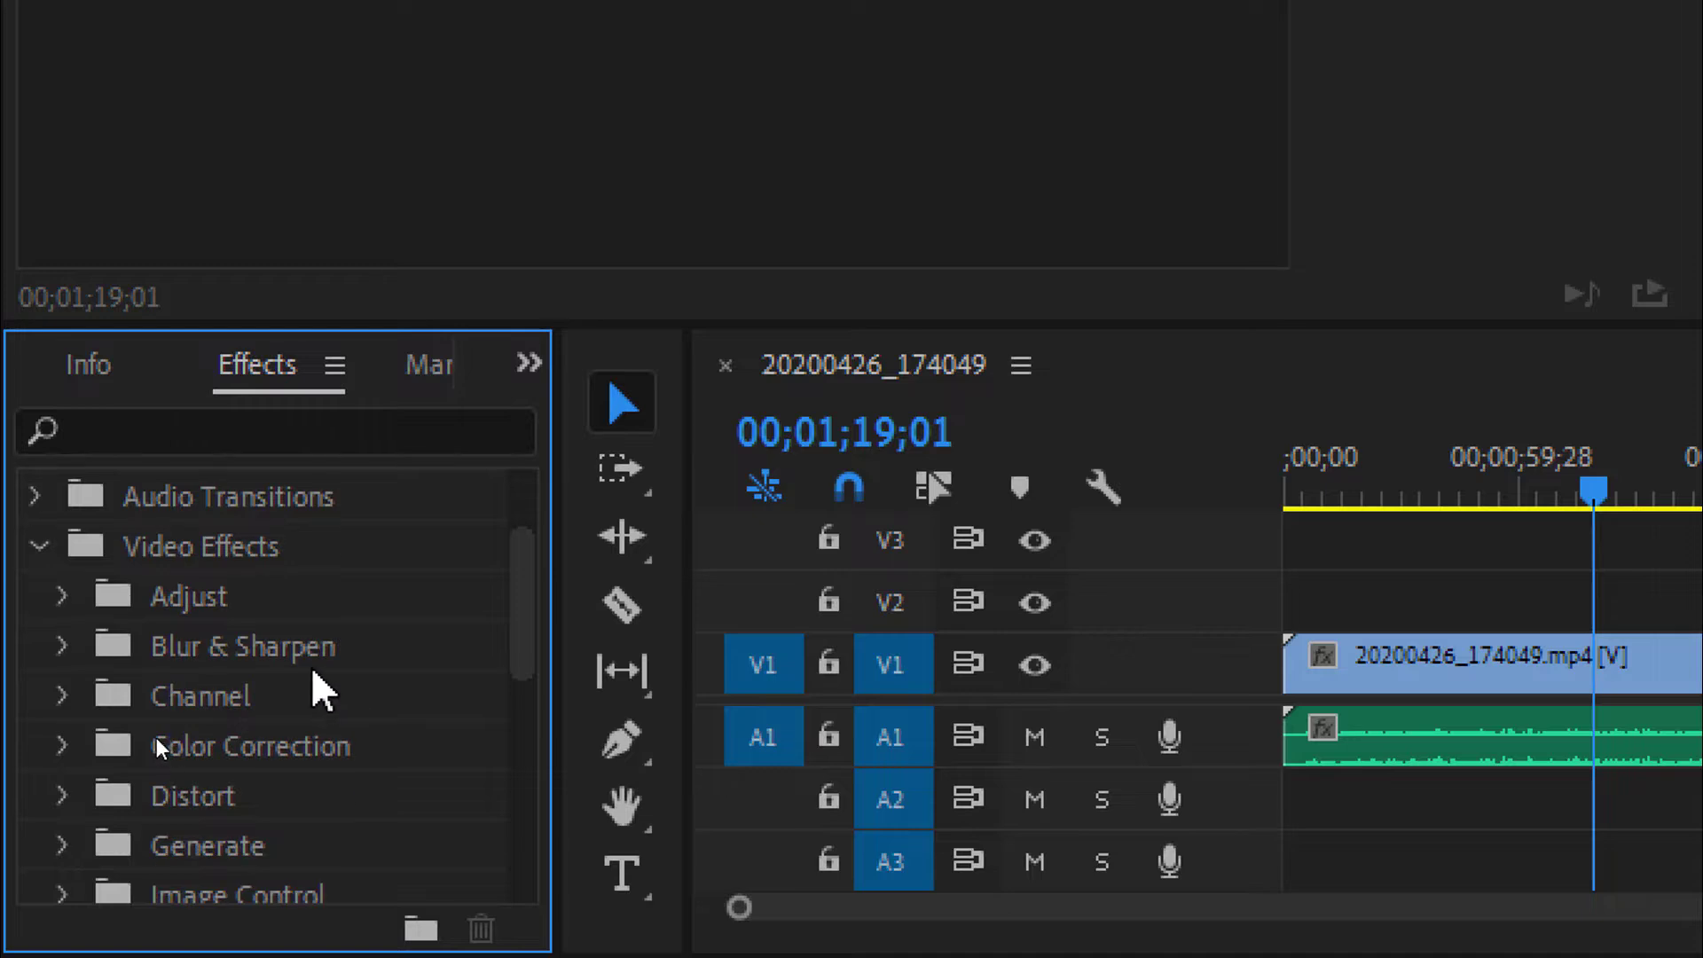
{"action": "scroll", "coordinate": [314, 679], "scroll_direction": "down", "scroll_amount": 4}
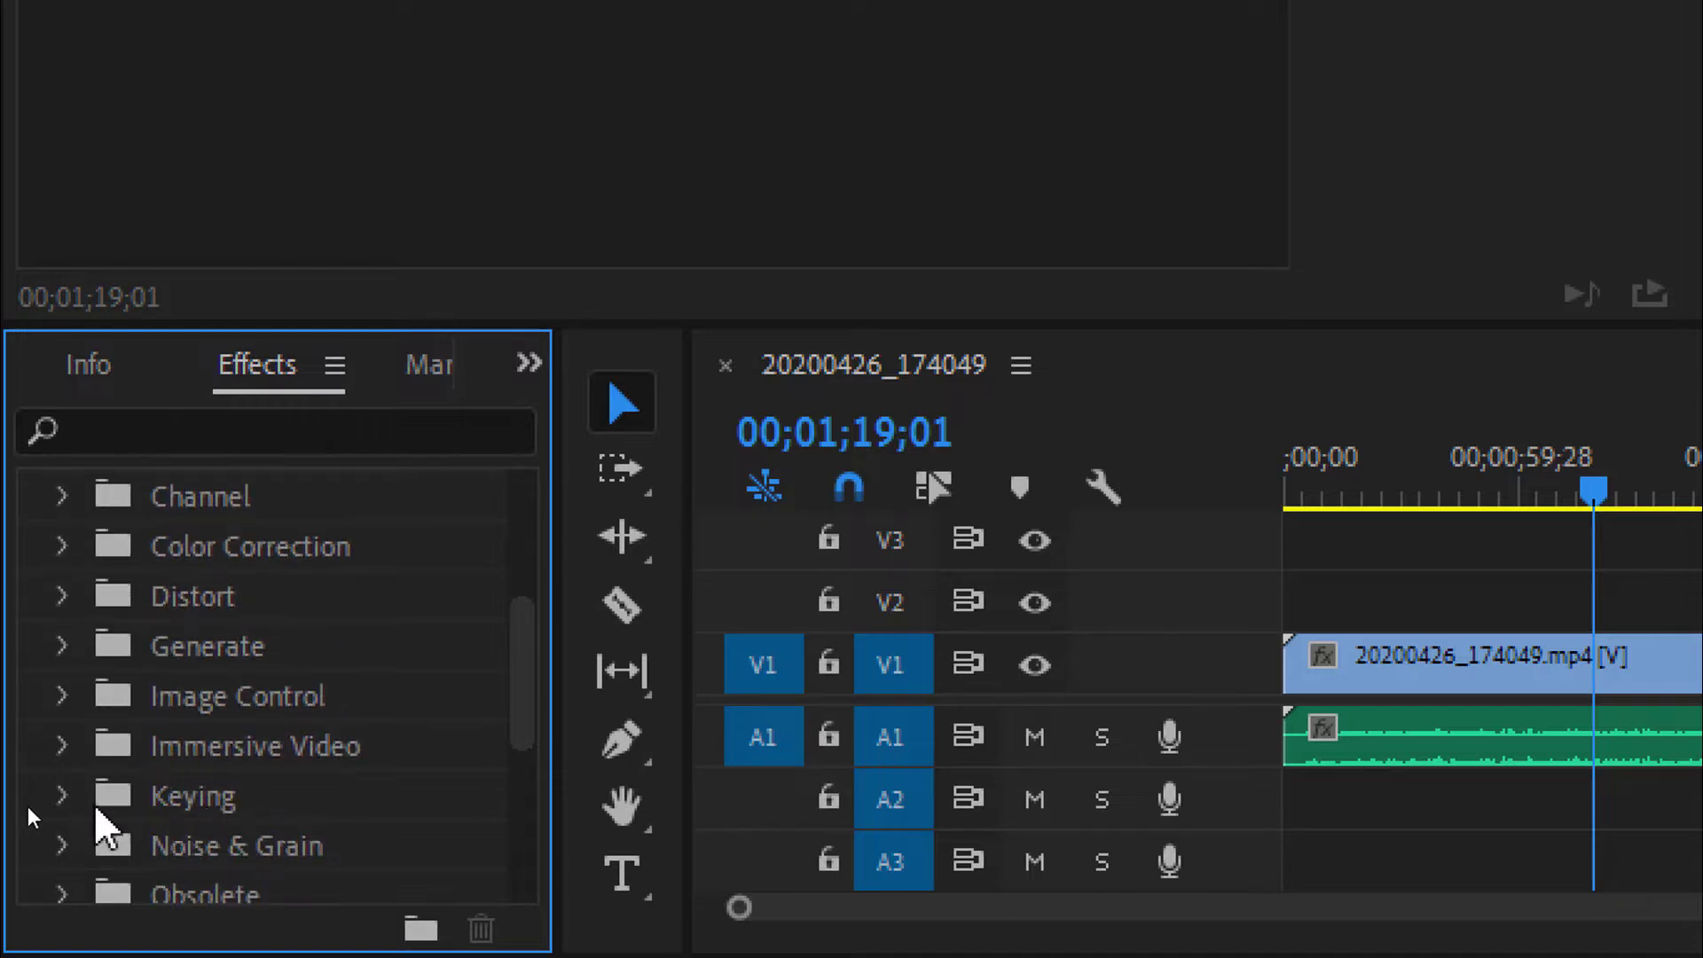
{"action": "scroll", "coordinate": [72, 798], "scroll_direction": "down", "scroll_amount": 2}
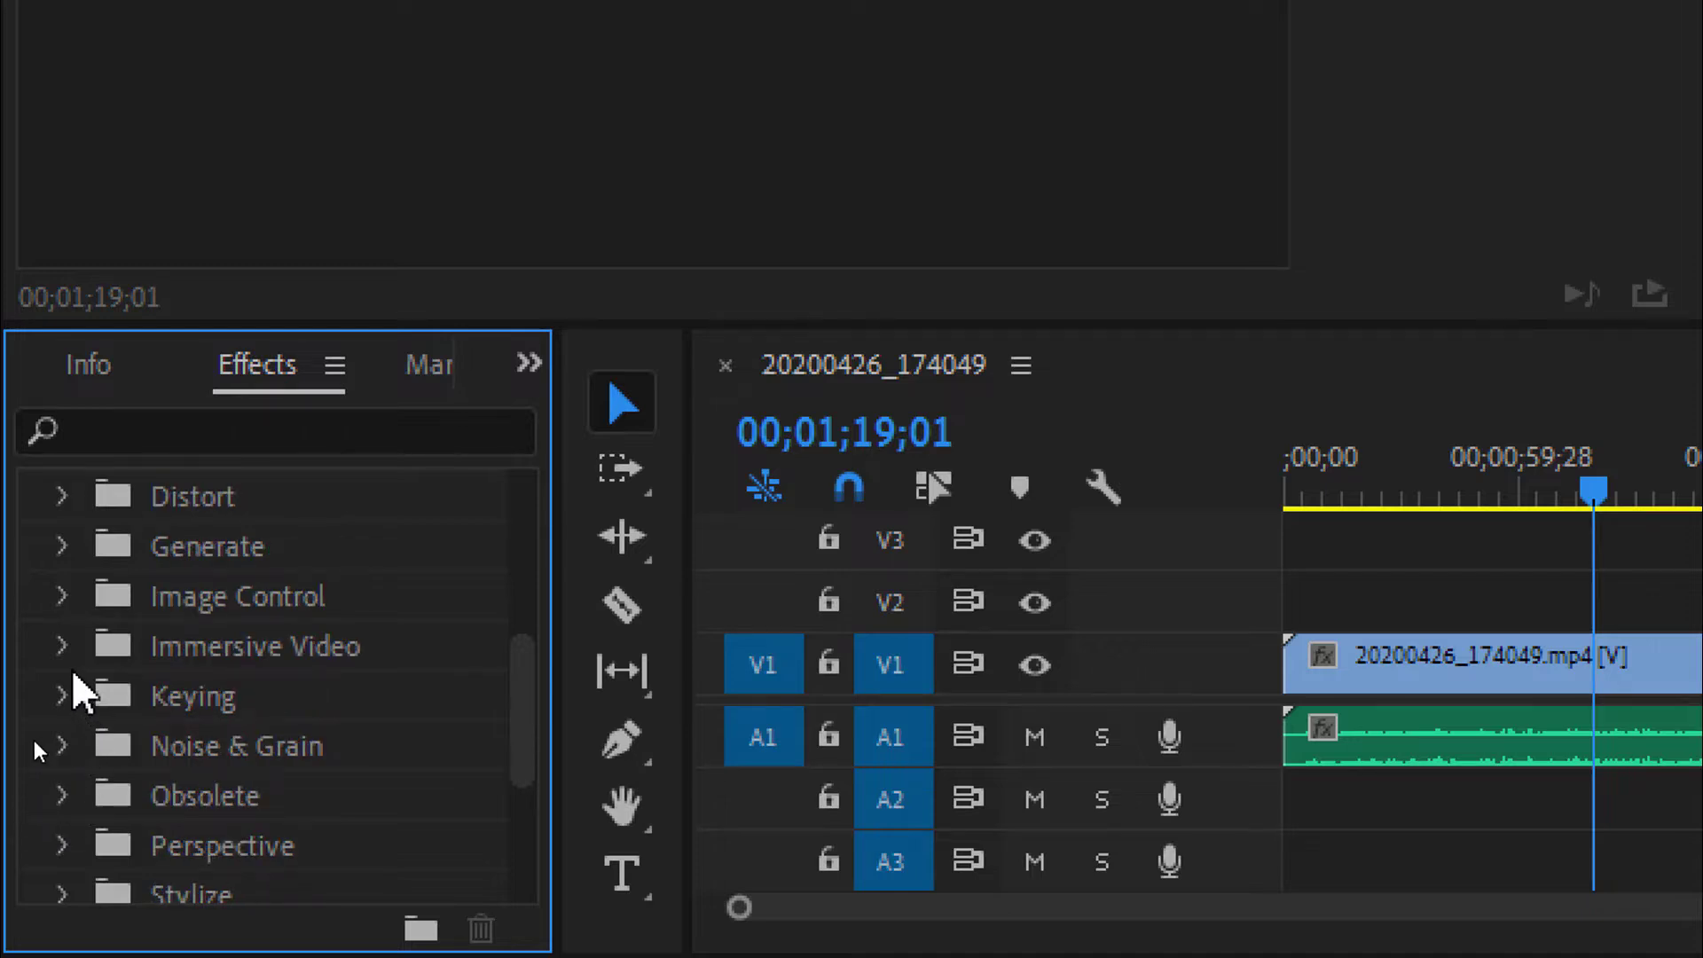
{"action": "left_click", "coordinate": [64, 697]}
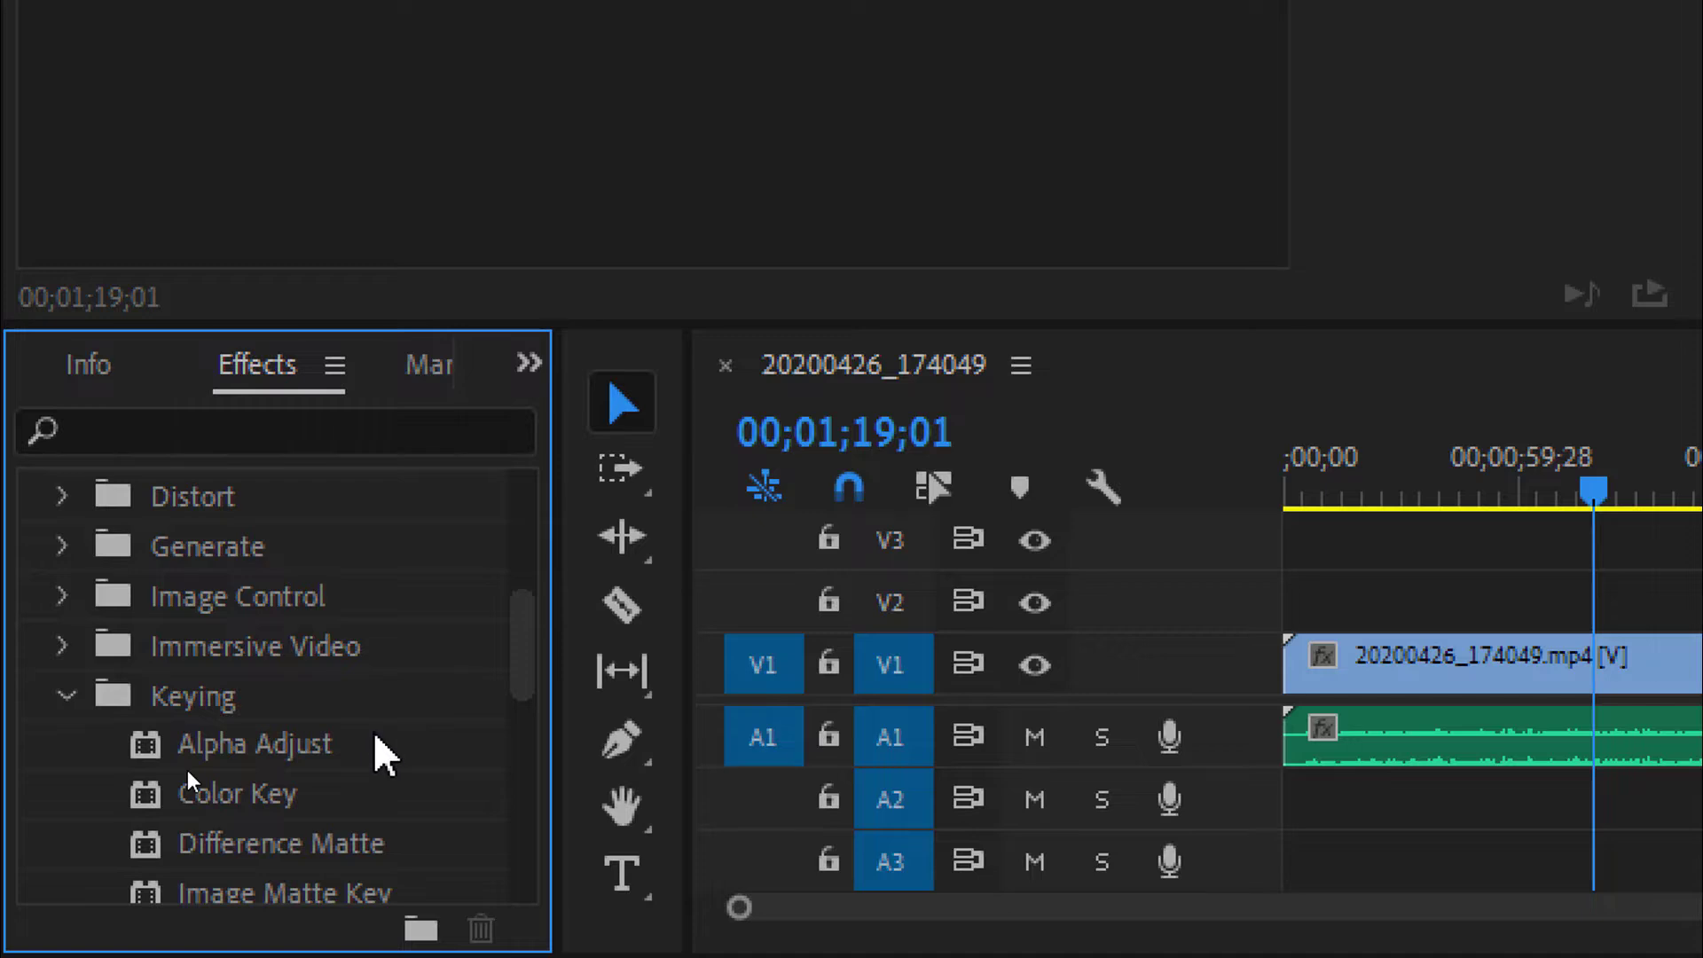
Apply the Ultra Key effect from the Keying group to the 20200426_174049.mp4 video clip on V1.
{"action": "scroll", "coordinate": [188, 764], "scroll_direction": "down", "scroll_amount": 2}
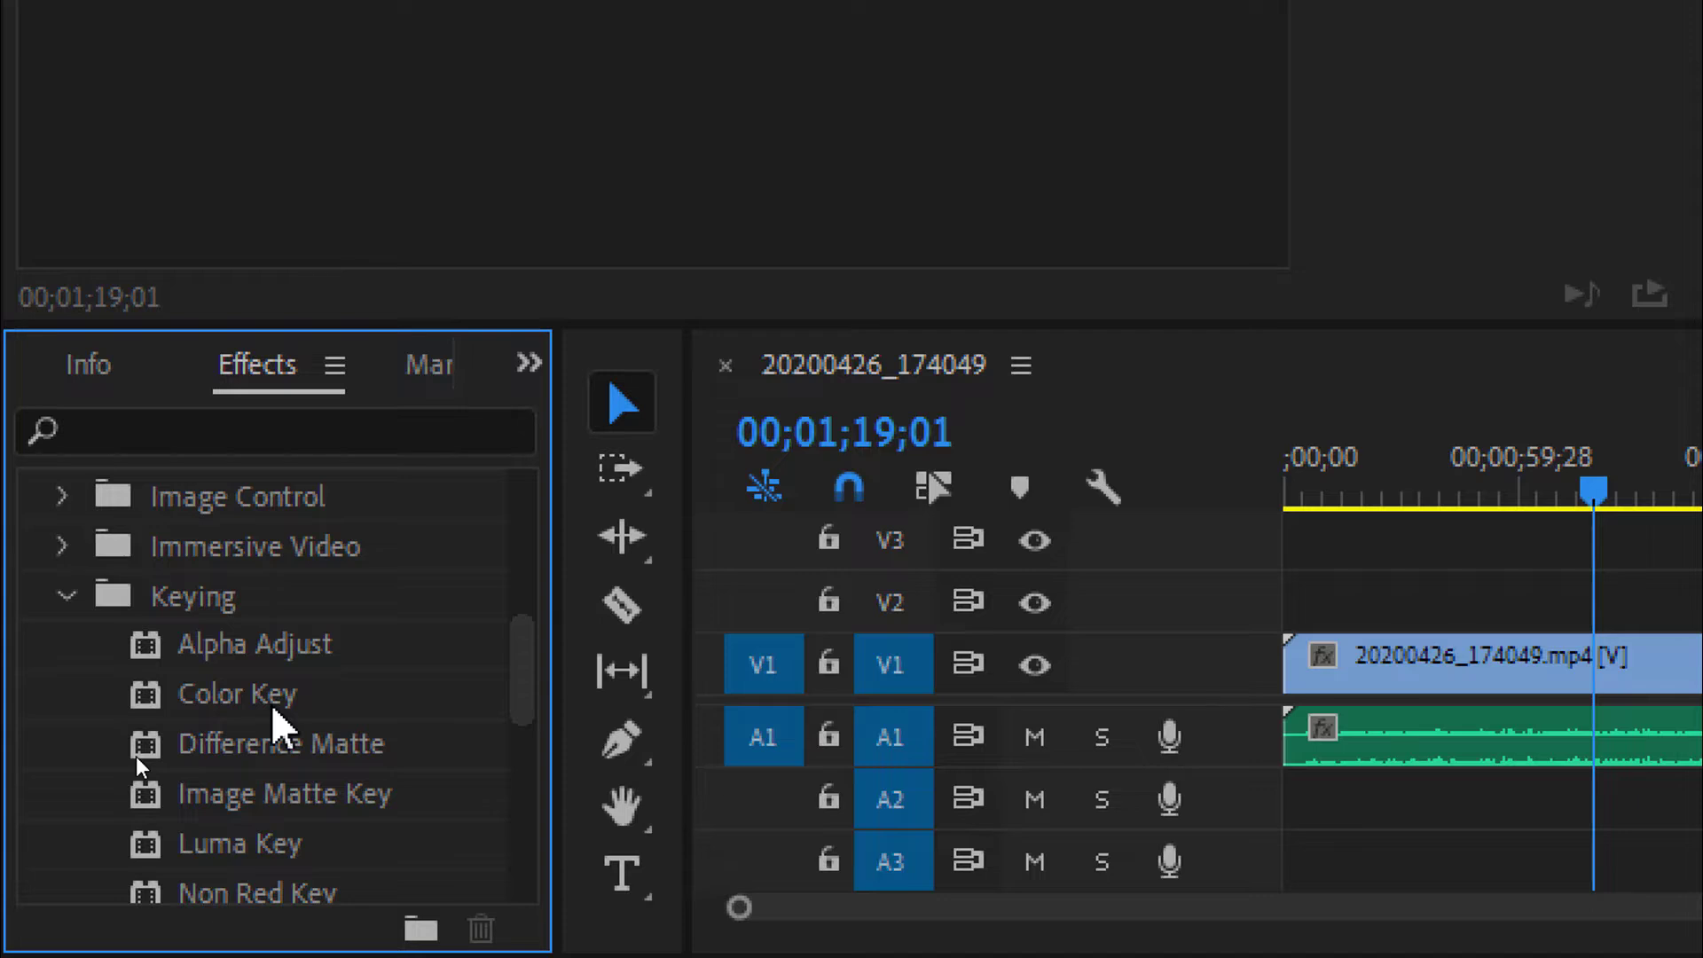
{"action": "scroll", "coordinate": [272, 709], "scroll_direction": "down", "scroll_amount": 2}
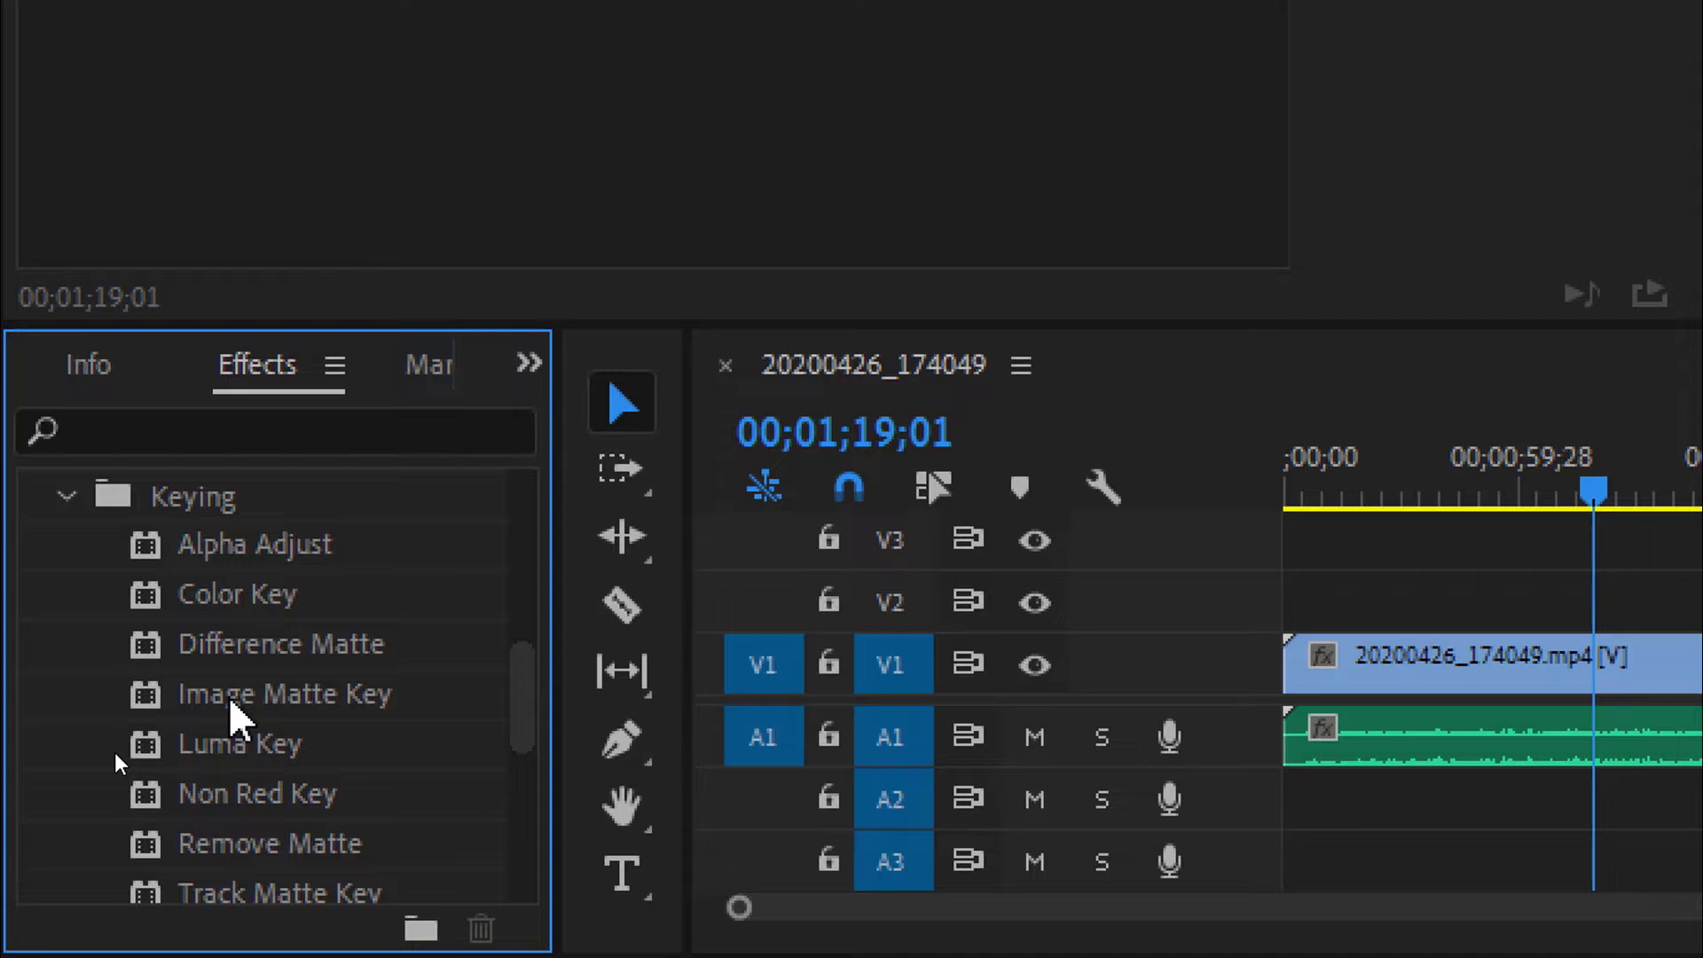
{"action": "scroll", "coordinate": [232, 705], "scroll_direction": "down", "scroll_amount": 2}
{"action": "scroll", "coordinate": [232, 705], "scroll_direction": "down", "scroll_amount": 2}
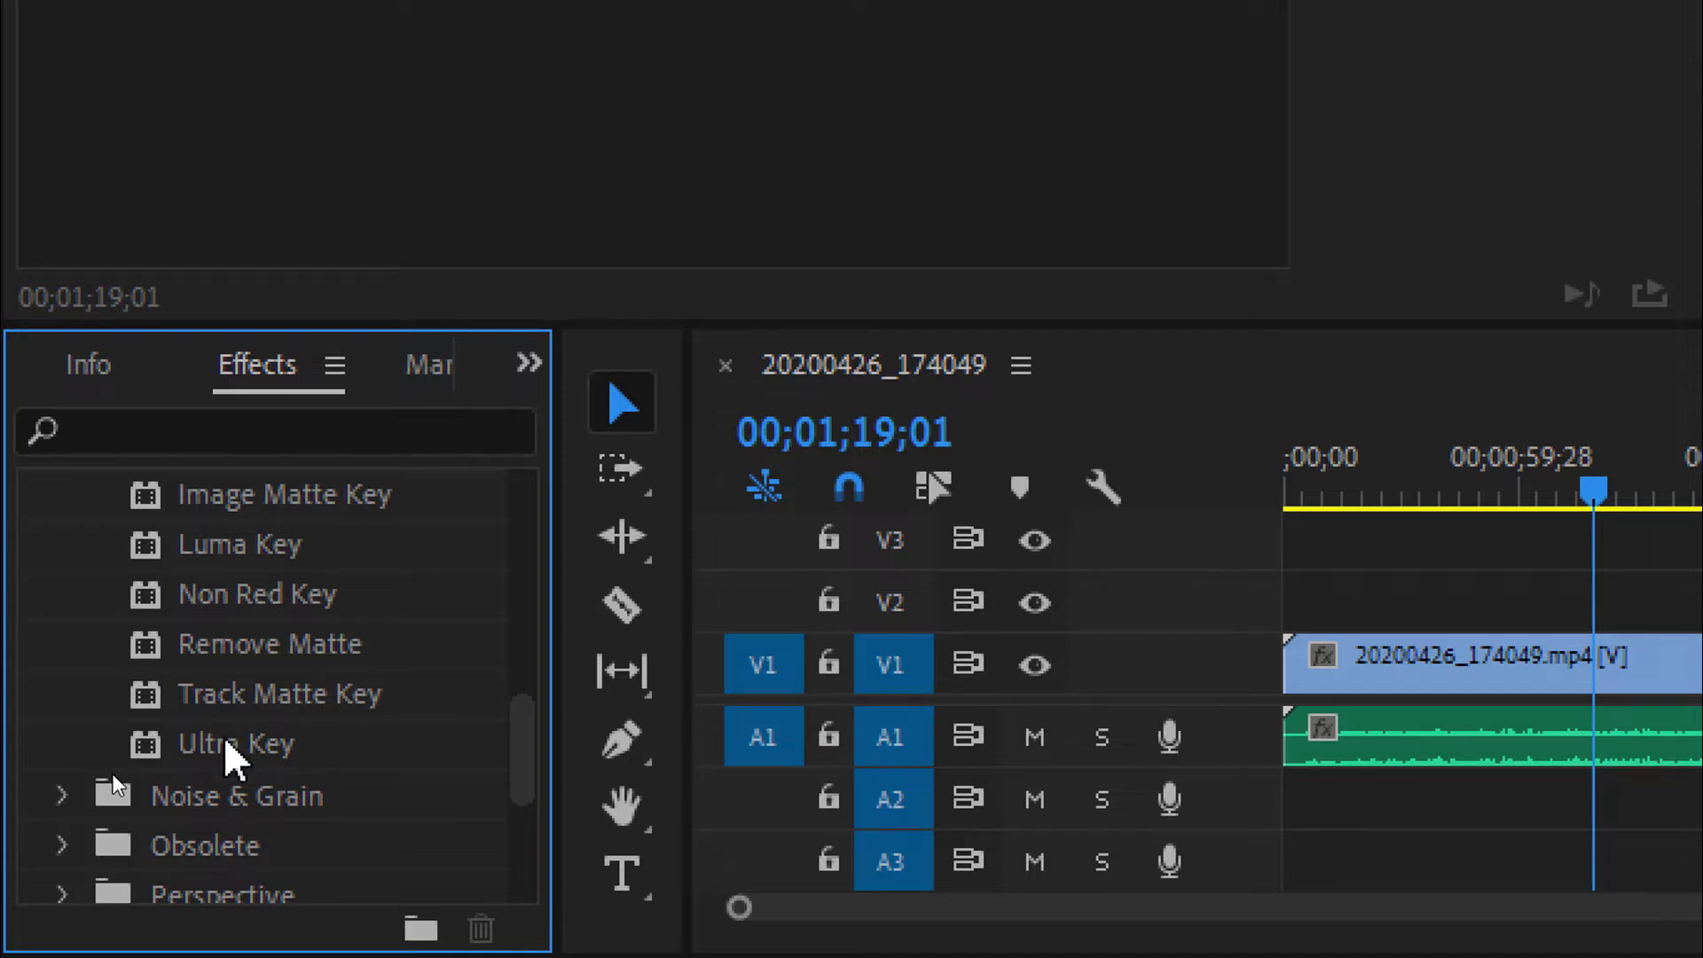
{"action": "left_click_drag", "start_coordinate": [223, 741], "coordinate": [1702, 667]}
{"action": "left_click_drag", "start_coordinate": [1485, 667], "coordinate": [1350, 667]}
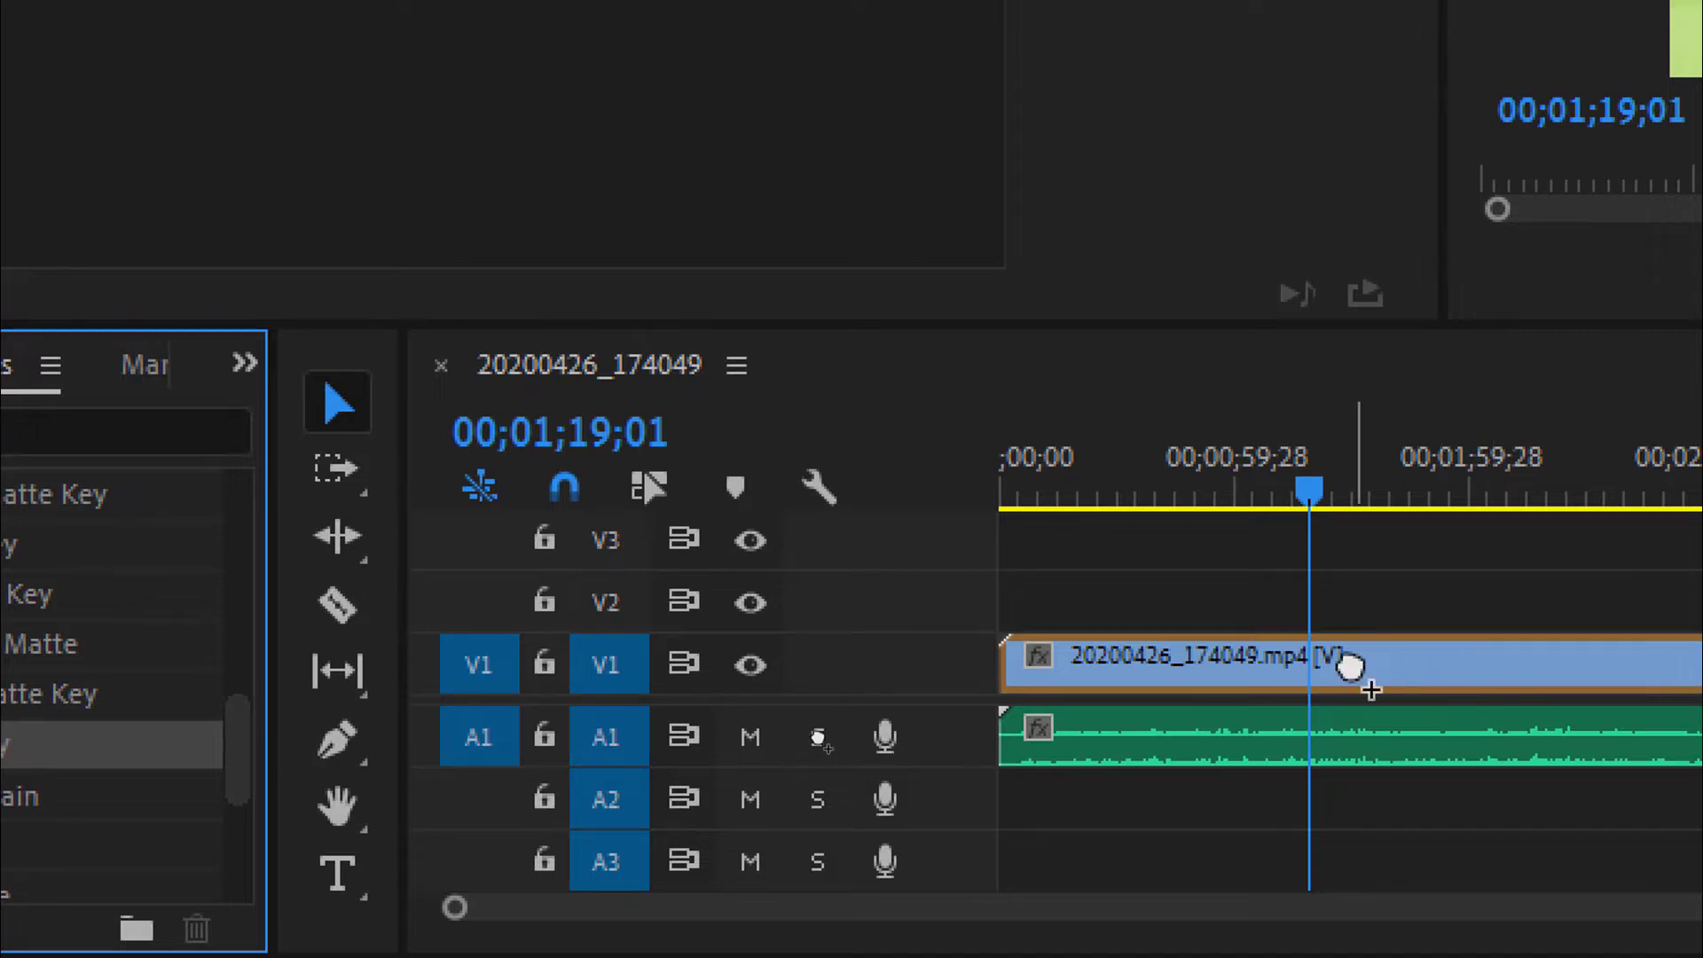
{"action": "left_click_drag", "start_coordinate": [1349, 667], "coordinate": [1366, 671]}
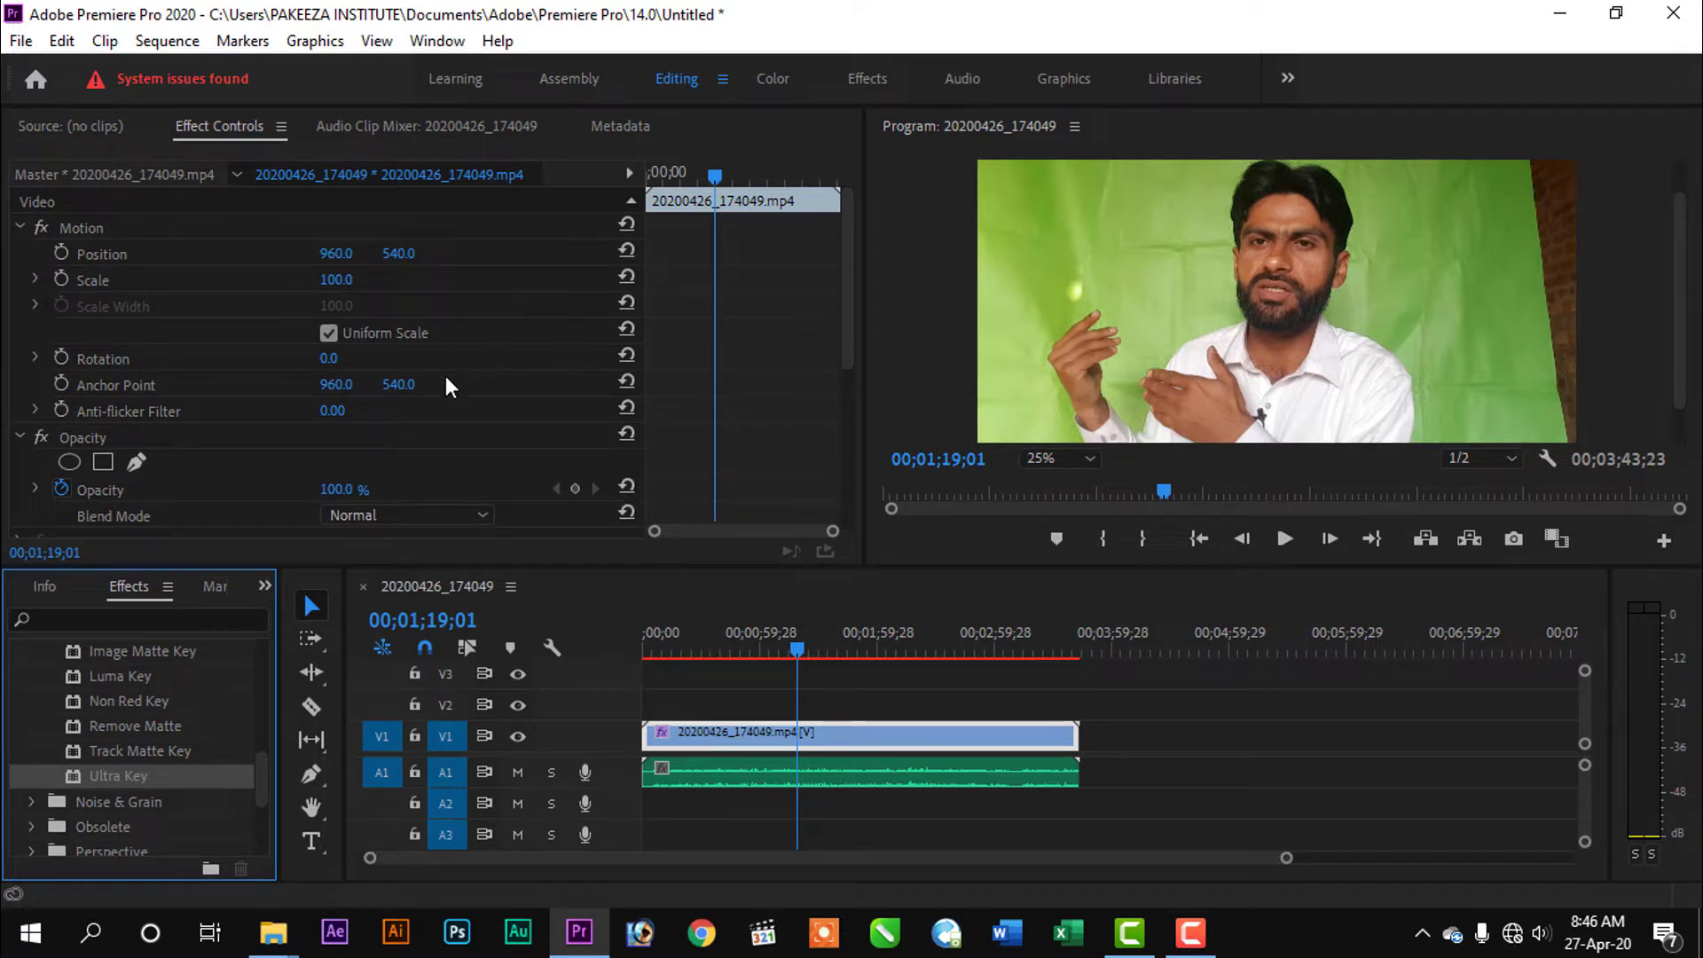
Compare the effect settings of the clip's video and audio parts, and examine the Ultra Key options on the video.
{"action": "left_click", "coordinate": [96, 129]}
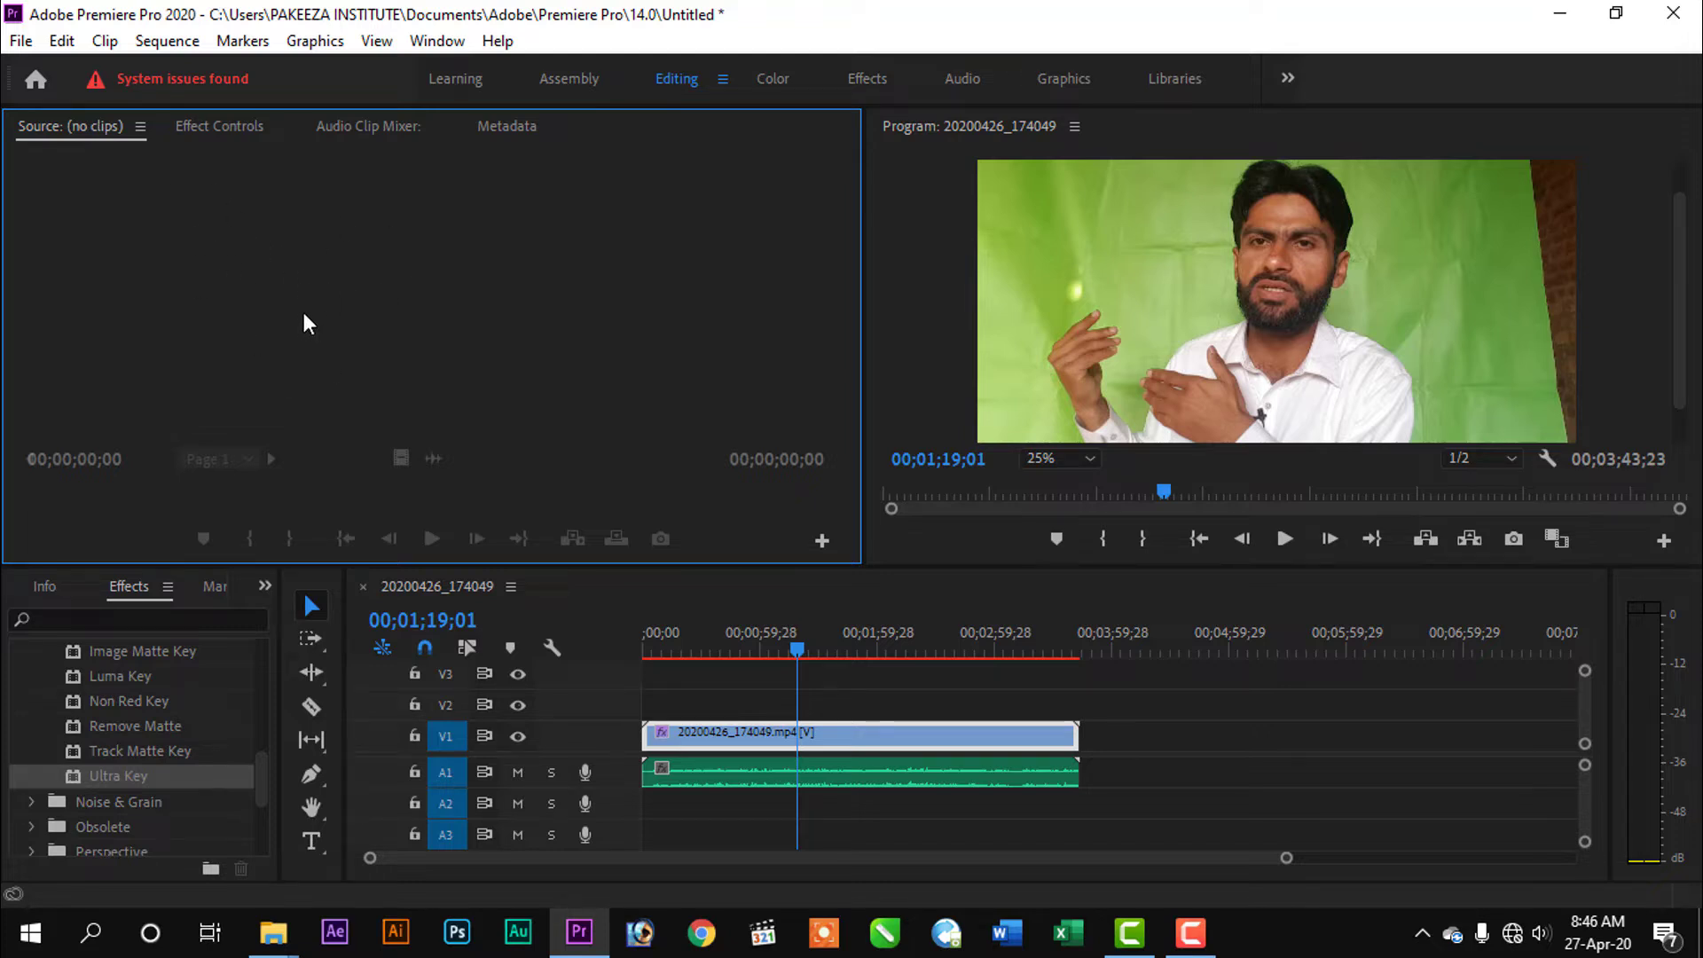
{"action": "left_click", "coordinate": [221, 136]}
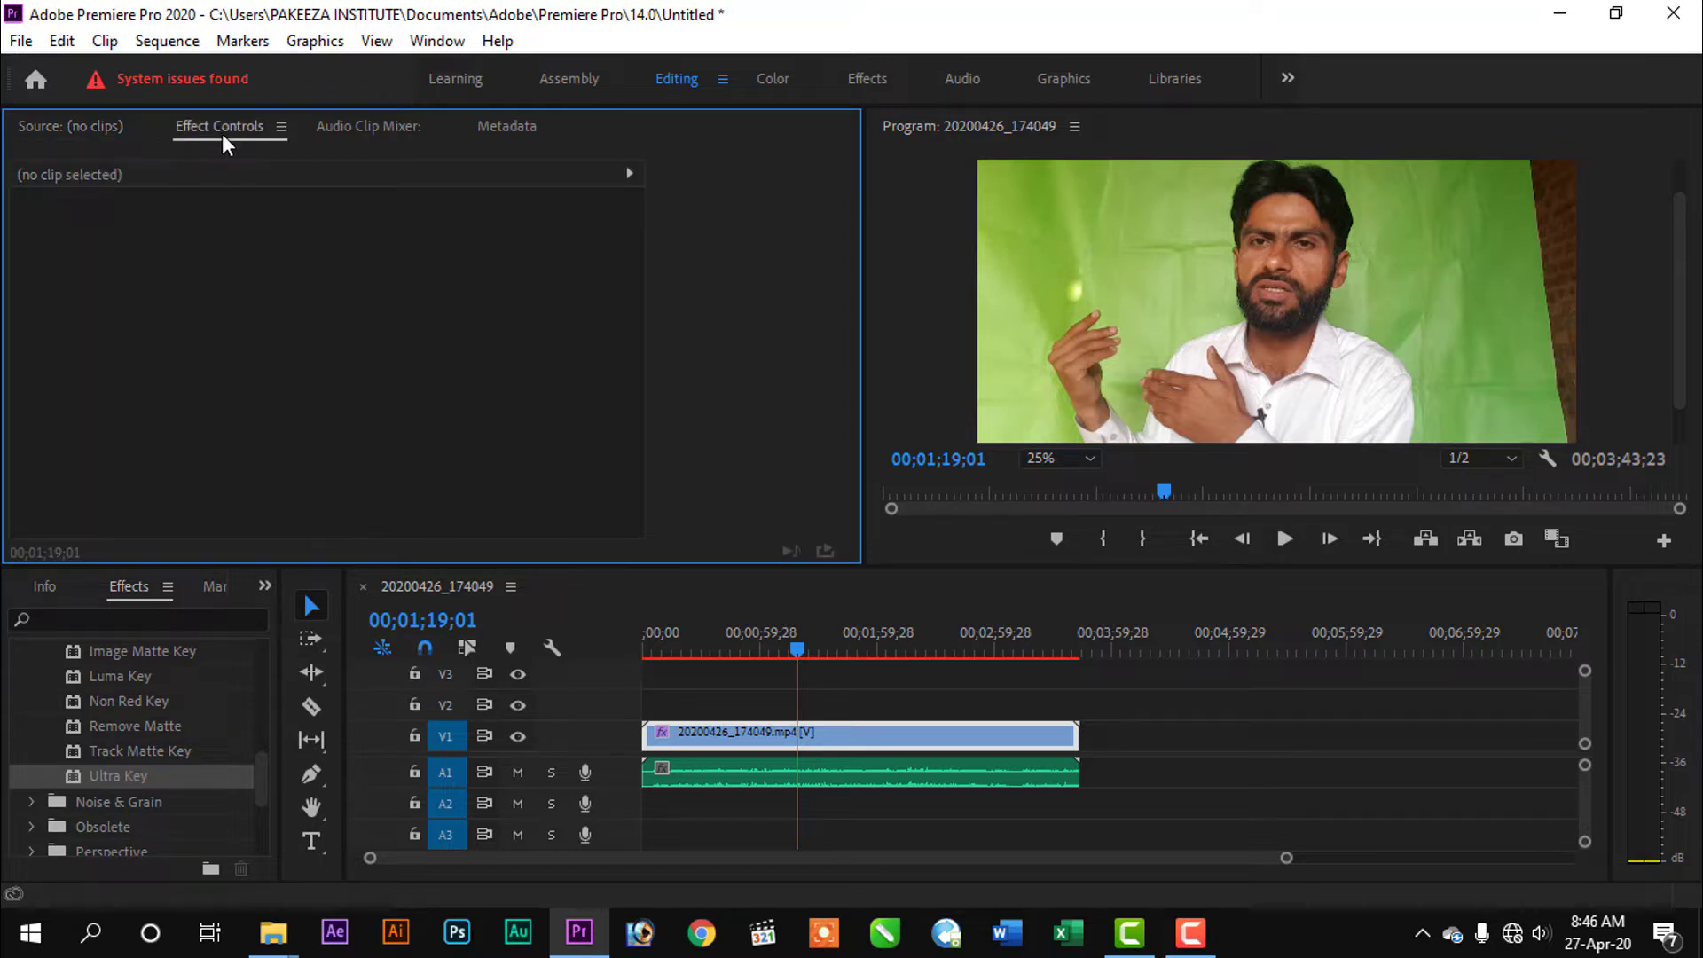
{"action": "left_click", "coordinate": [1172, 743]}
{"action": "left_click", "coordinate": [1057, 743]}
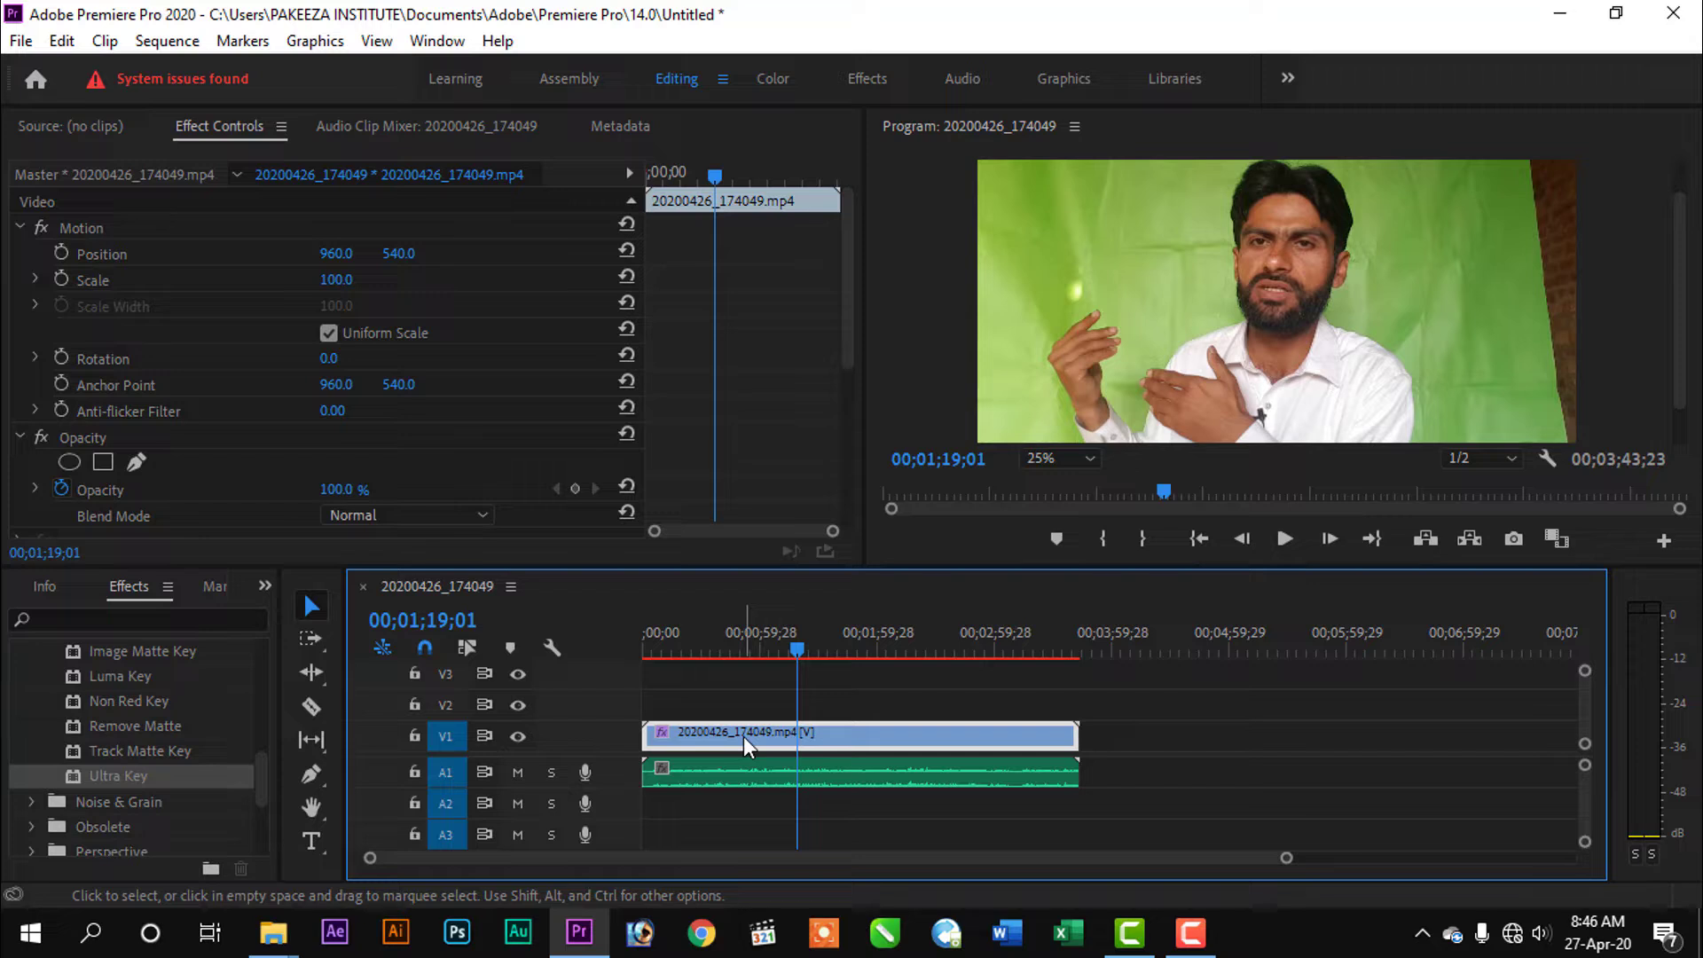
{"action": "left_click", "coordinate": [1114, 779]}
{"action": "left_click", "coordinate": [987, 773]}
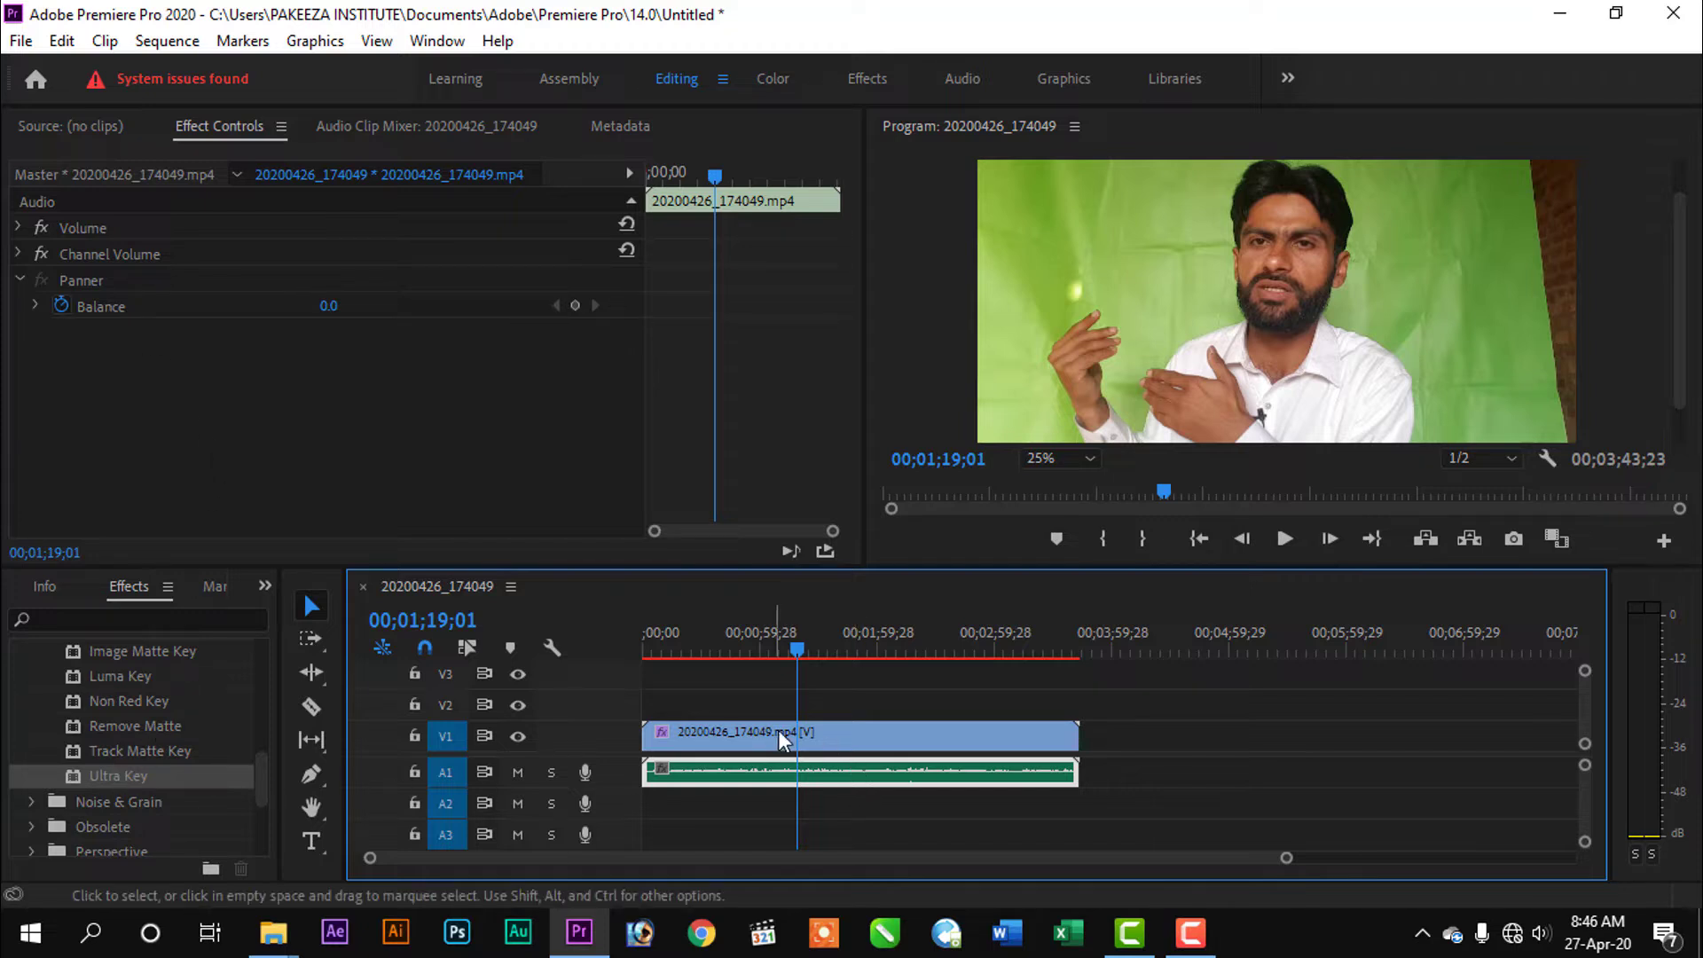
{"action": "left_click", "coordinate": [695, 731]}
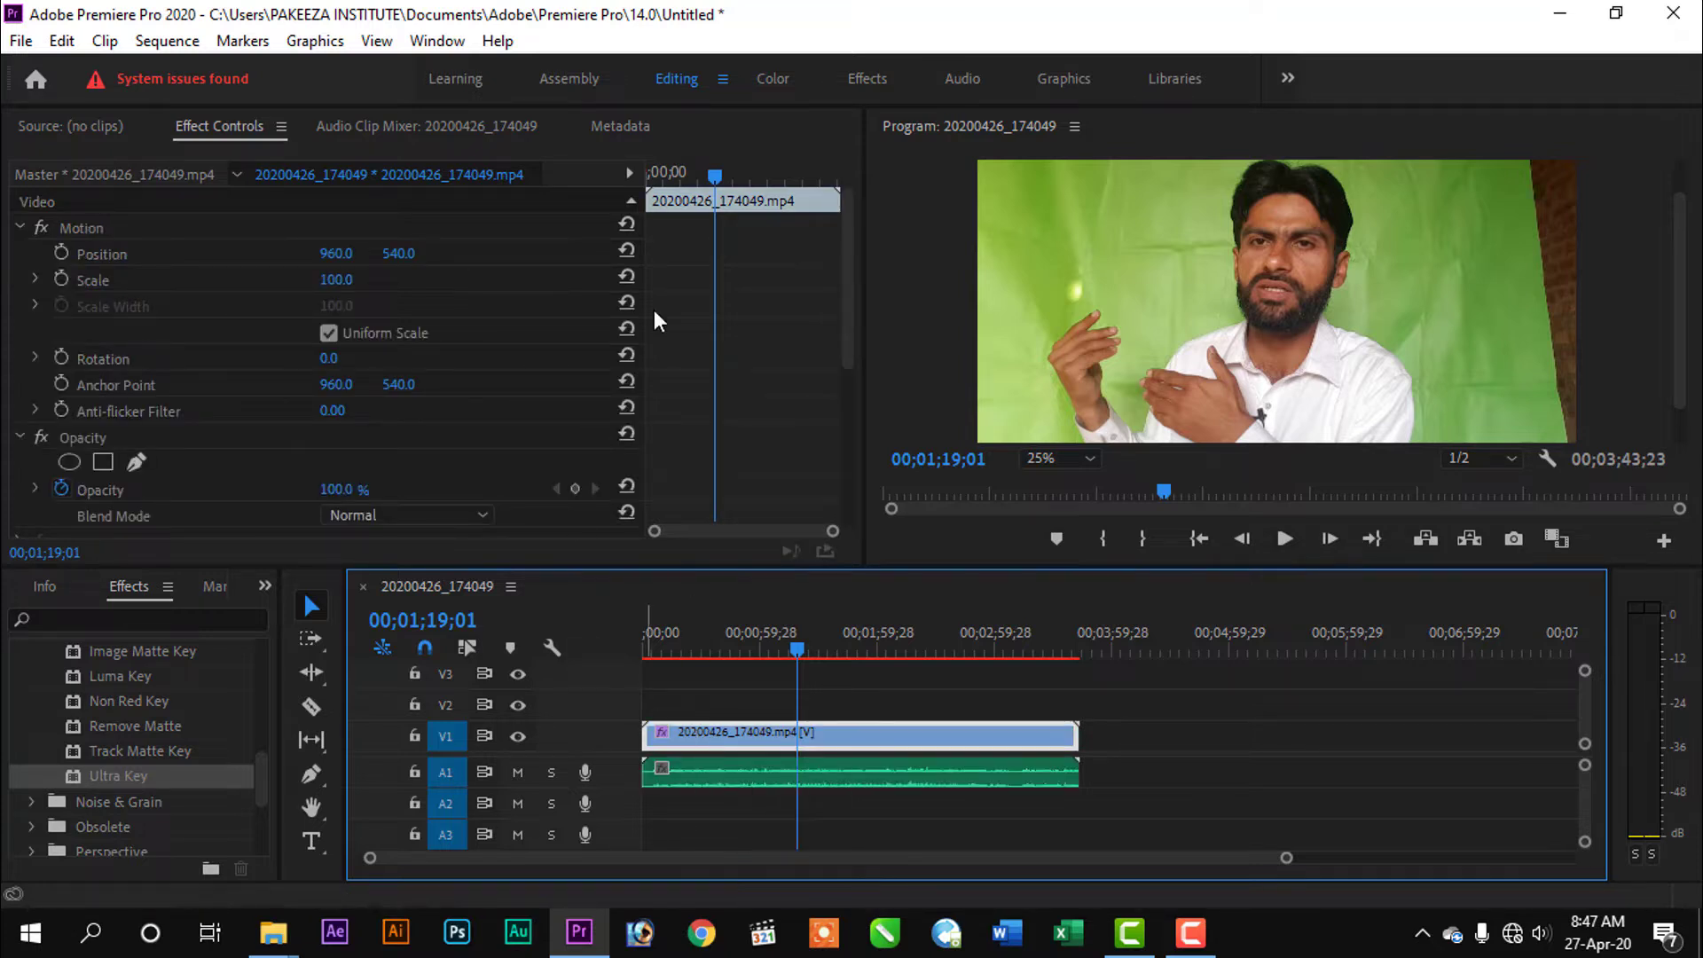
{"action": "left_click_drag", "start_coordinate": [842, 256], "coordinate": [847, 303]}
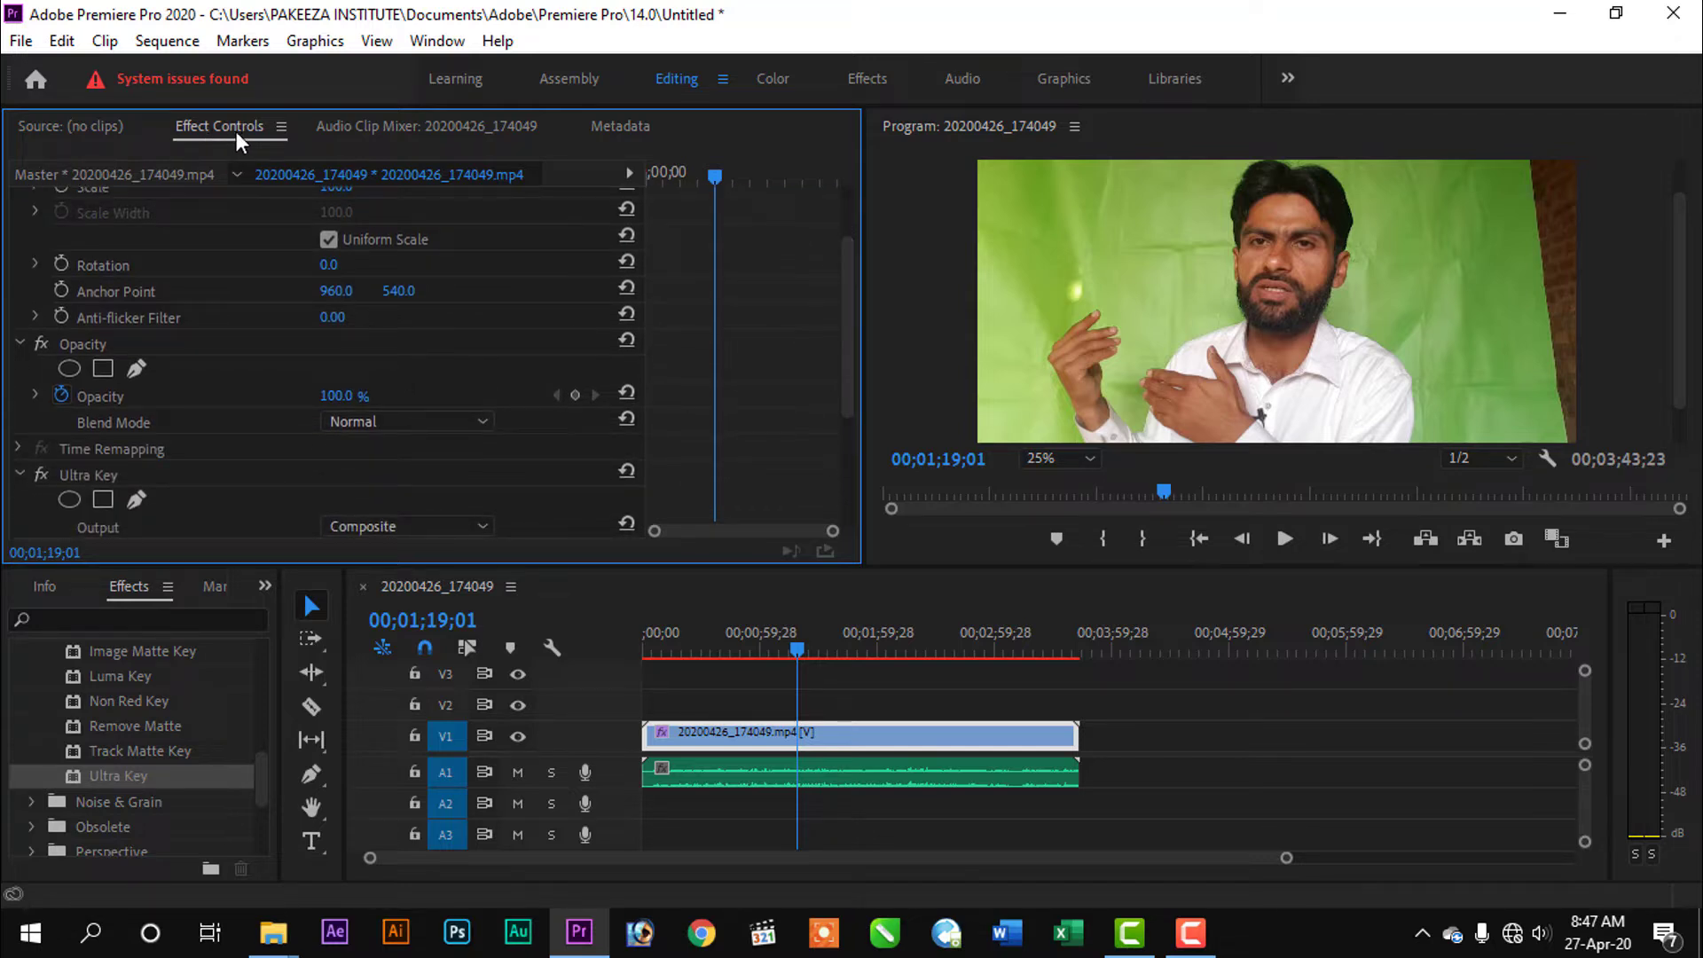
{"action": "left_click_drag", "start_coordinate": [849, 303], "coordinate": [858, 435]}
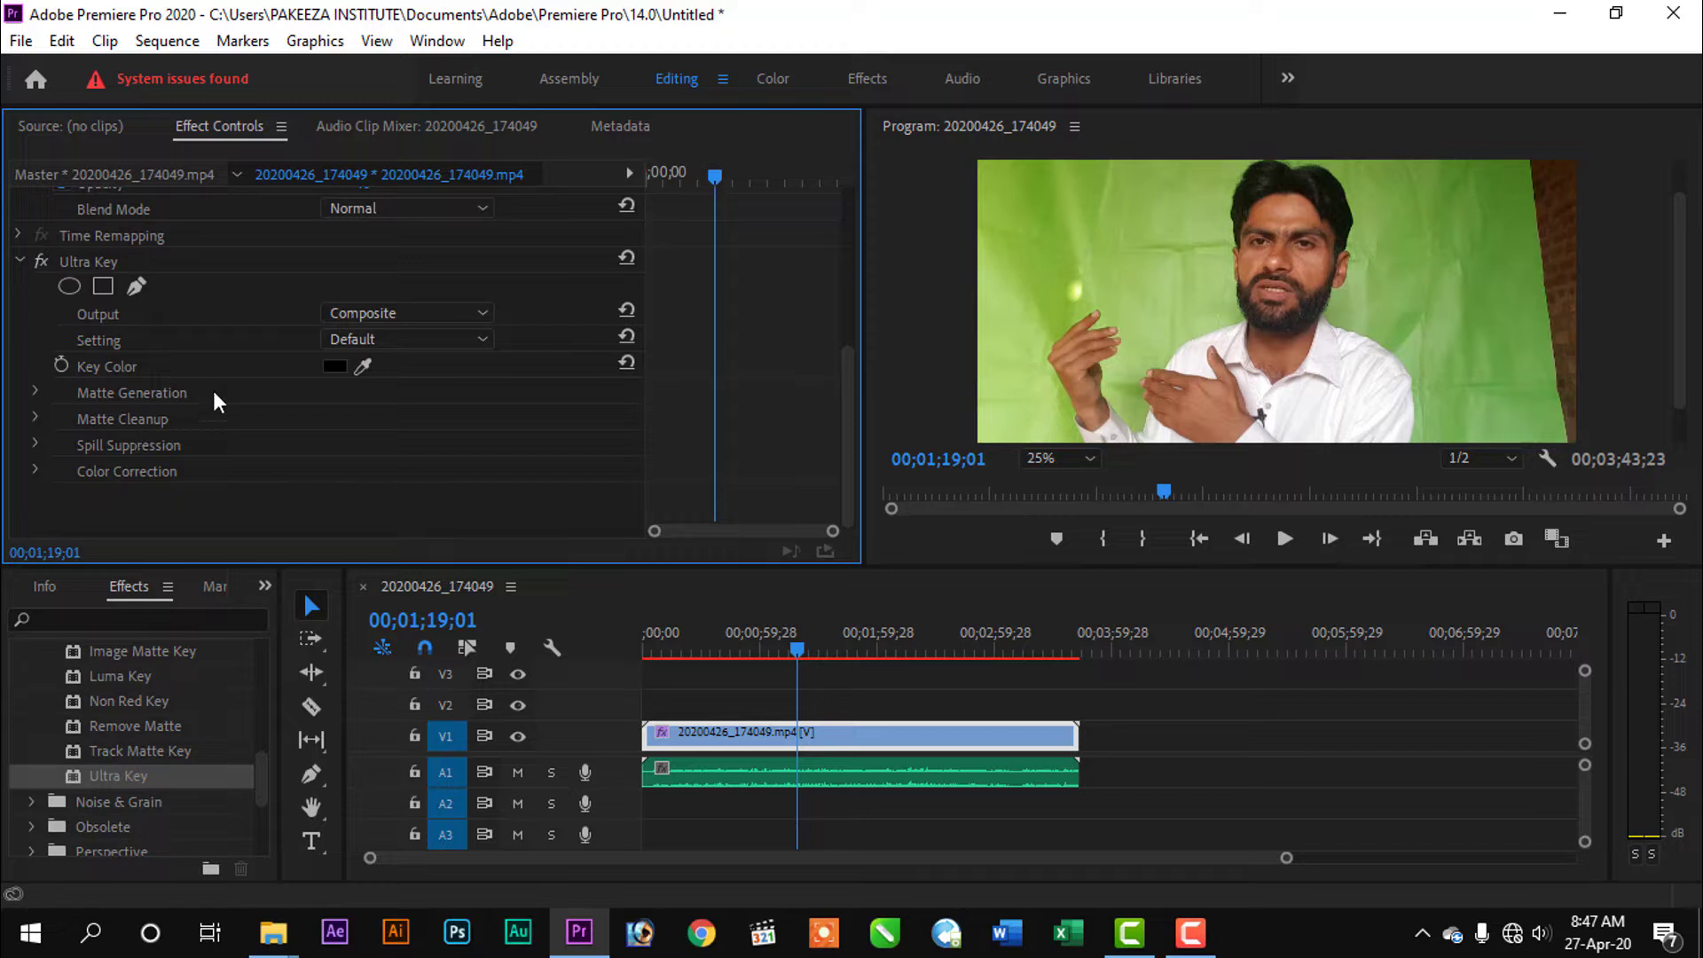
{"action": "scroll", "coordinate": [840, 381], "scroll_direction": "up", "scroll_amount": 5}
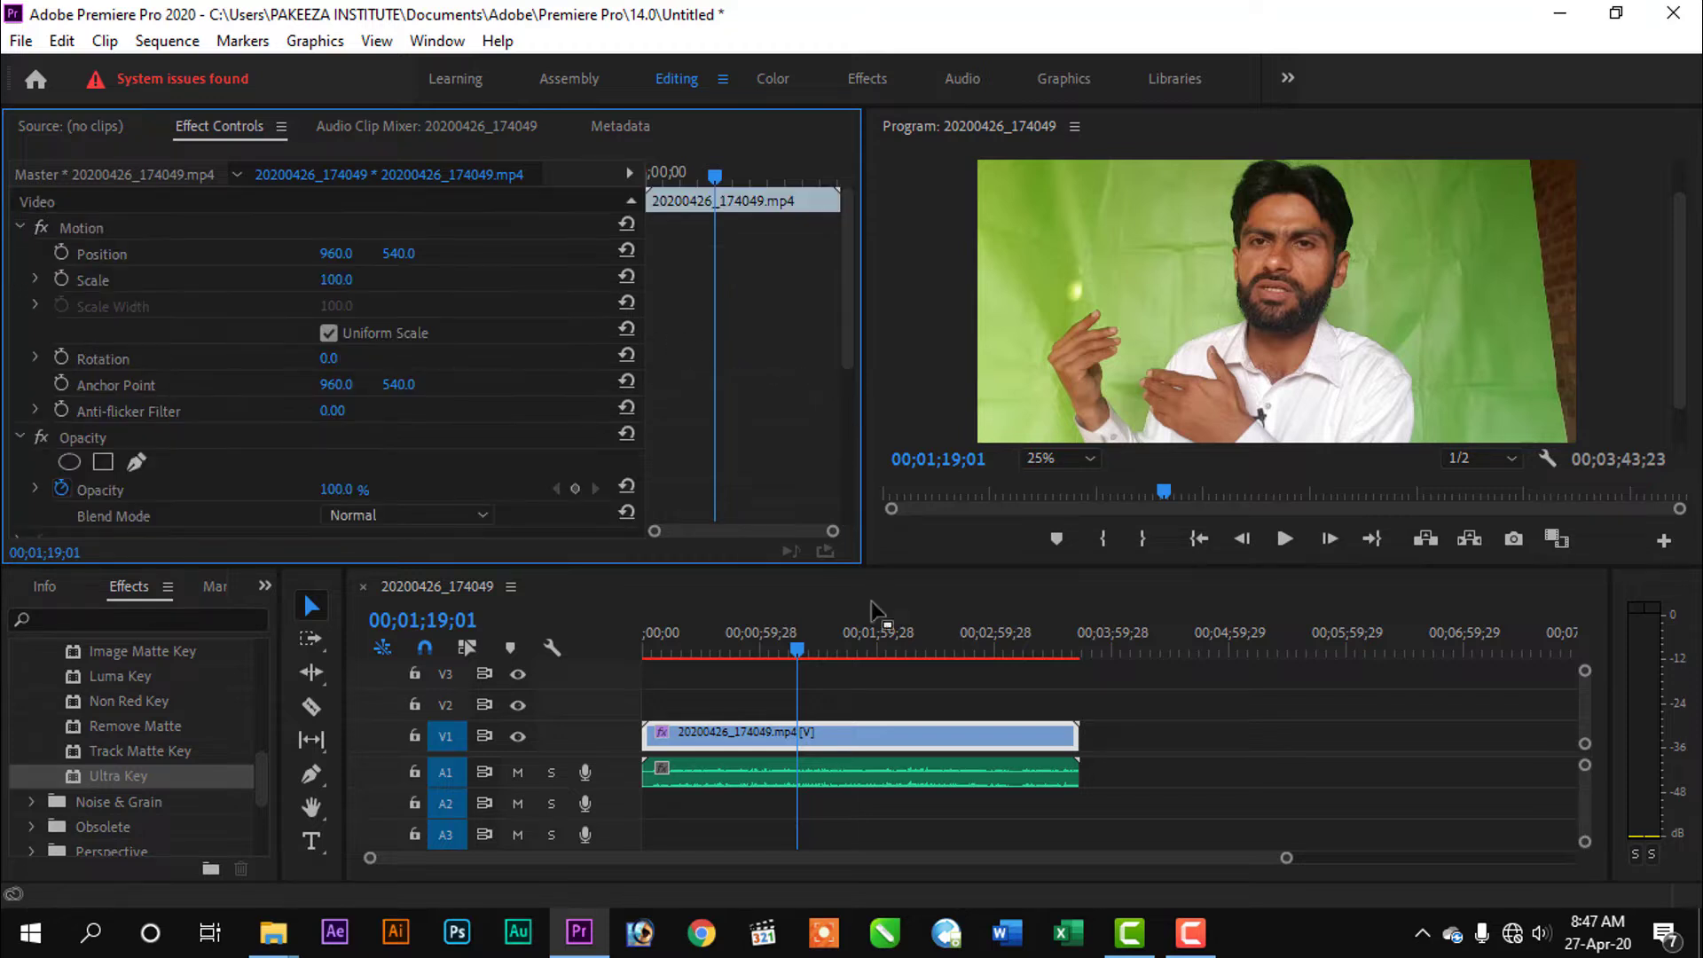
{"action": "left_click_drag", "start_coordinate": [798, 647], "coordinate": [798, 643]}
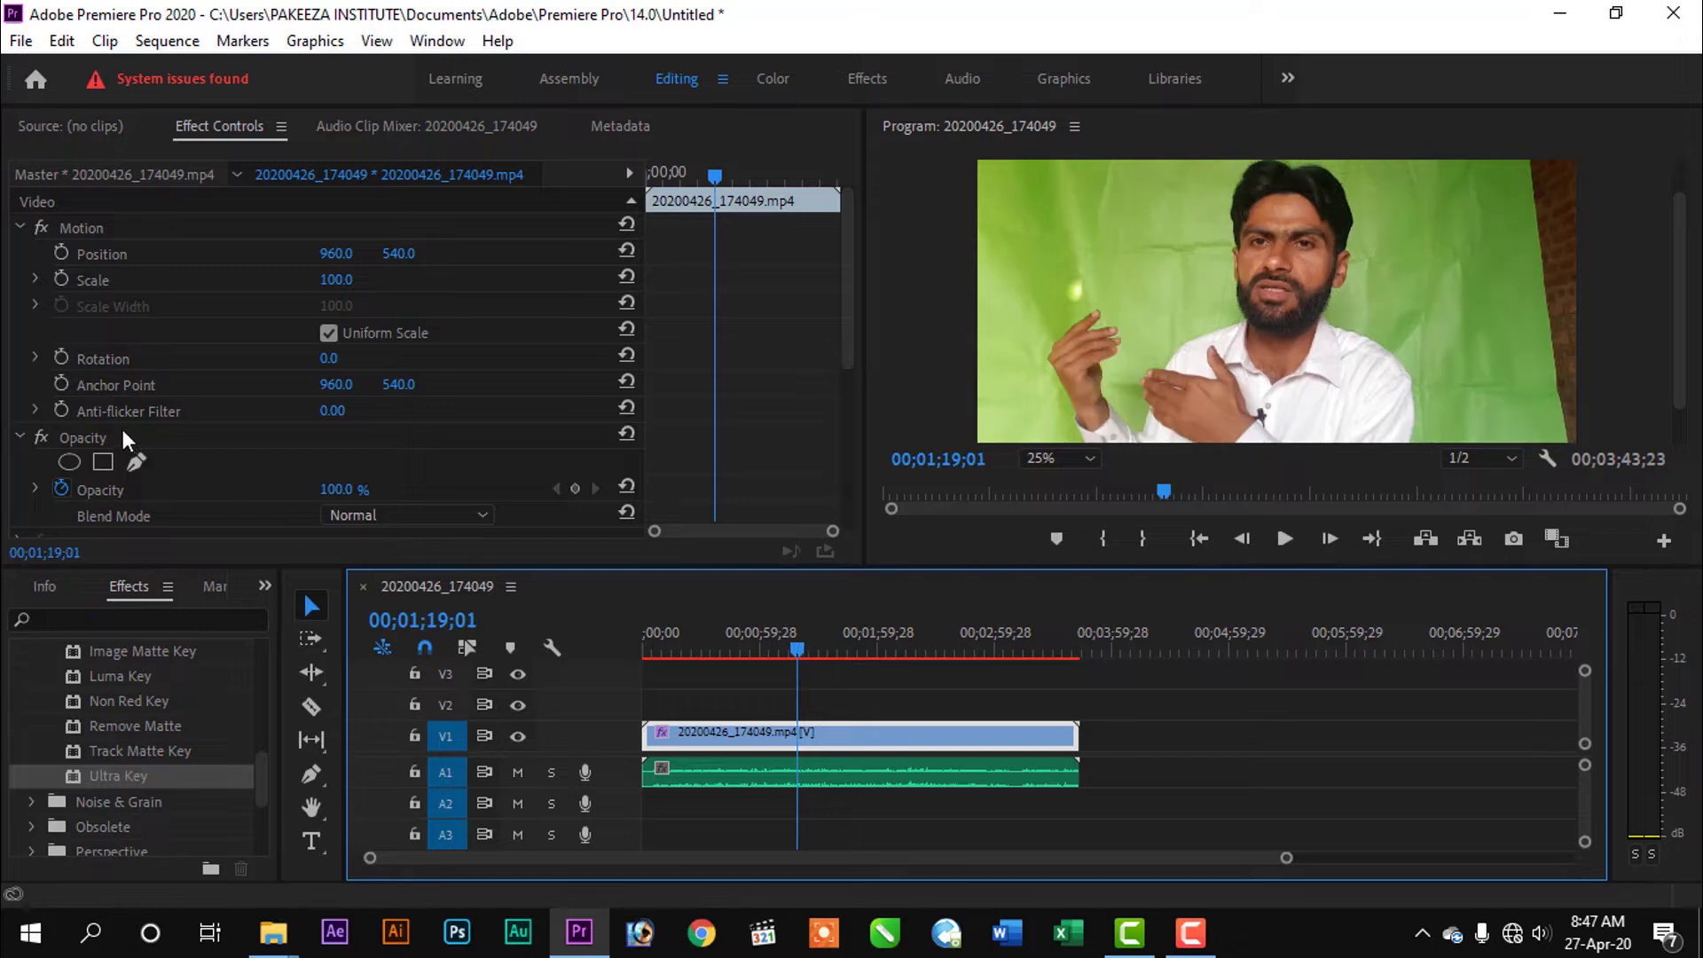
Try keying out the green backdrop by sampling its light green area beside the speaker's raised hand as Ultra Key's Key Color.
{"action": "scroll", "coordinate": [175, 492], "scroll_direction": "down", "scroll_amount": 5}
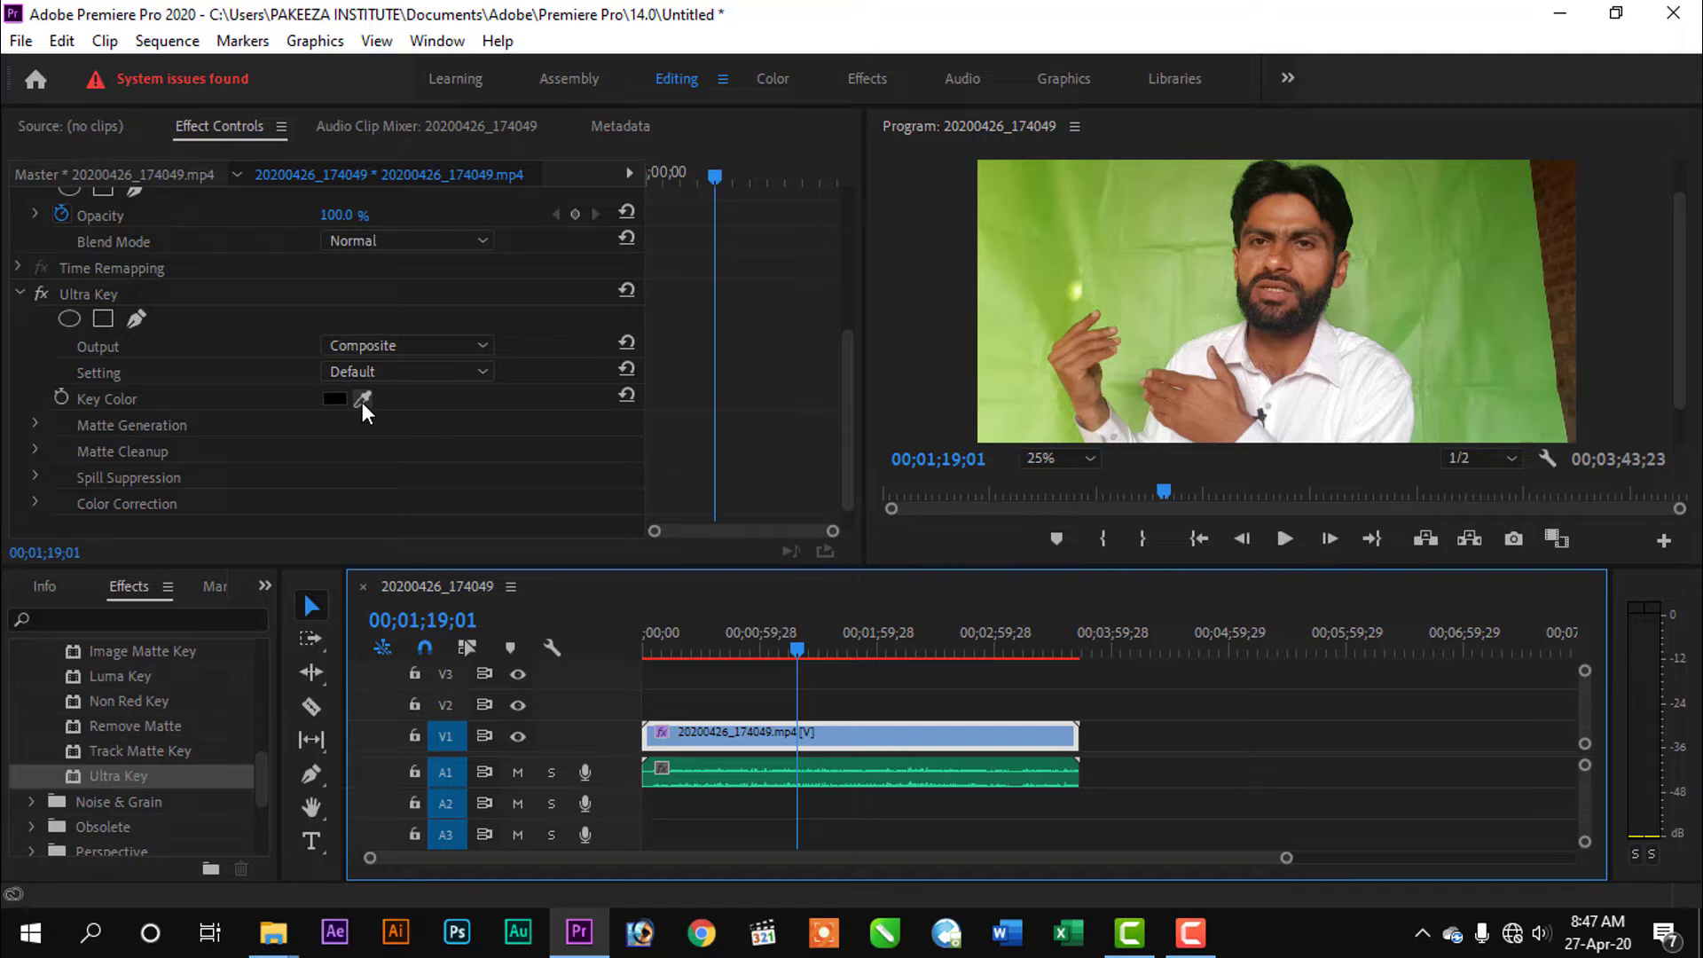
{"action": "left_click_drag", "start_coordinate": [362, 398], "coordinate": [1201, 306]}
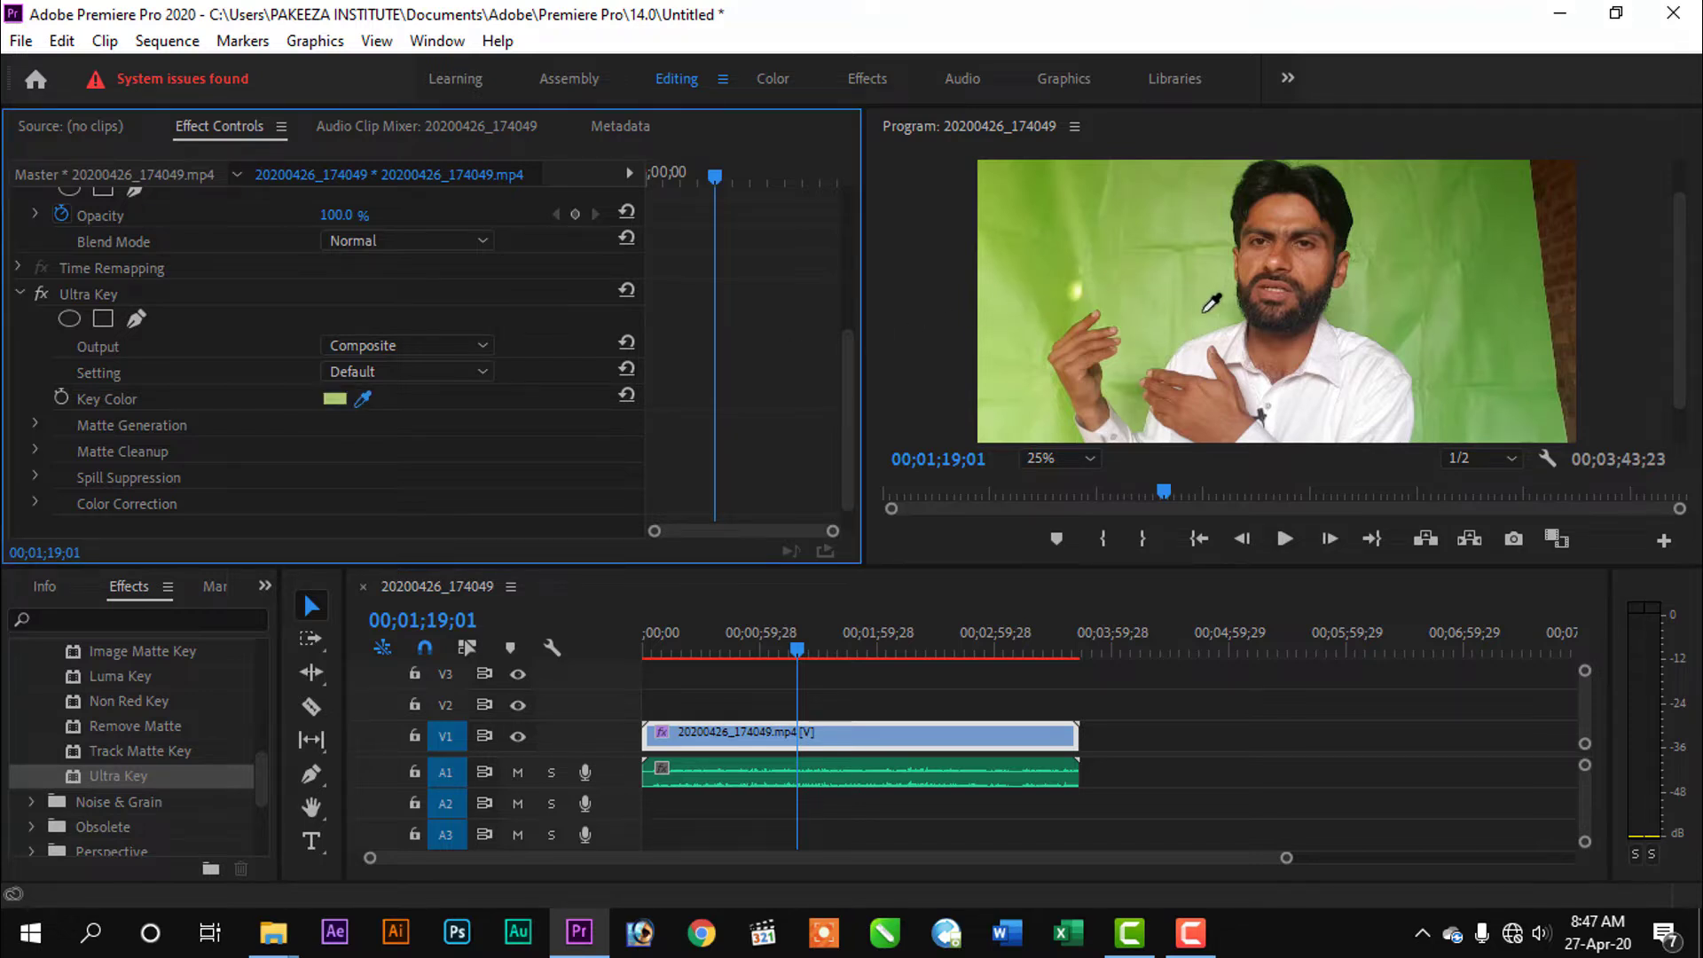
{"action": "left_click", "coordinate": [1025, 347]}
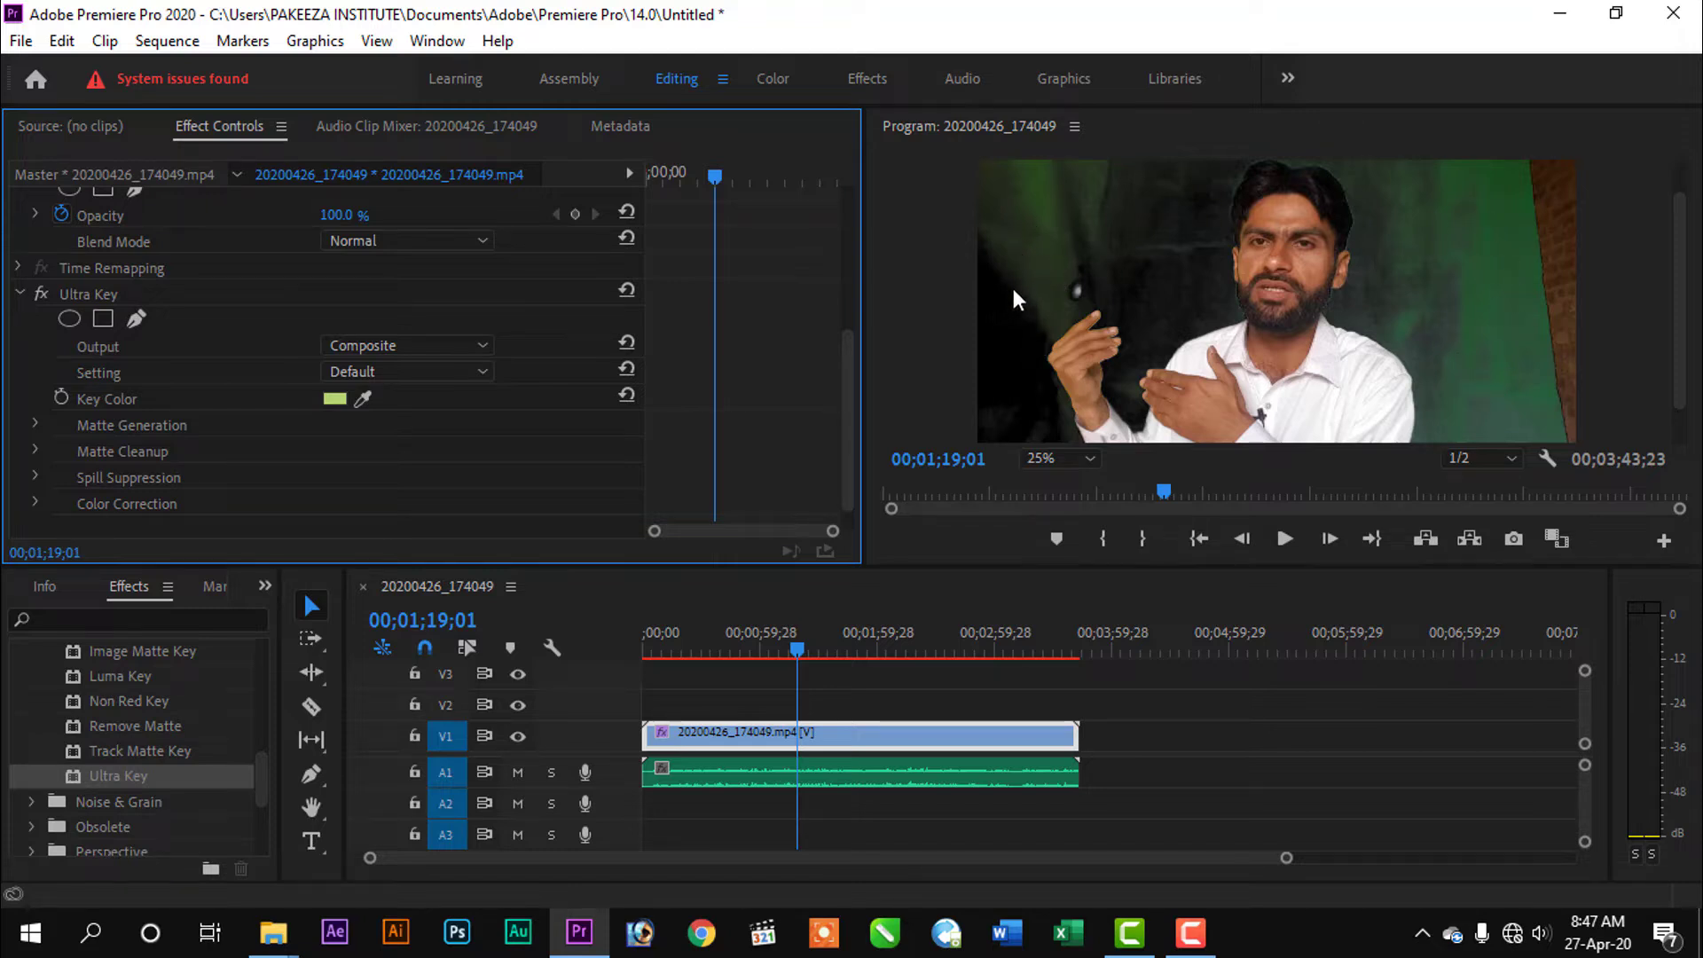
{"action": "left_click", "coordinate": [355, 401]}
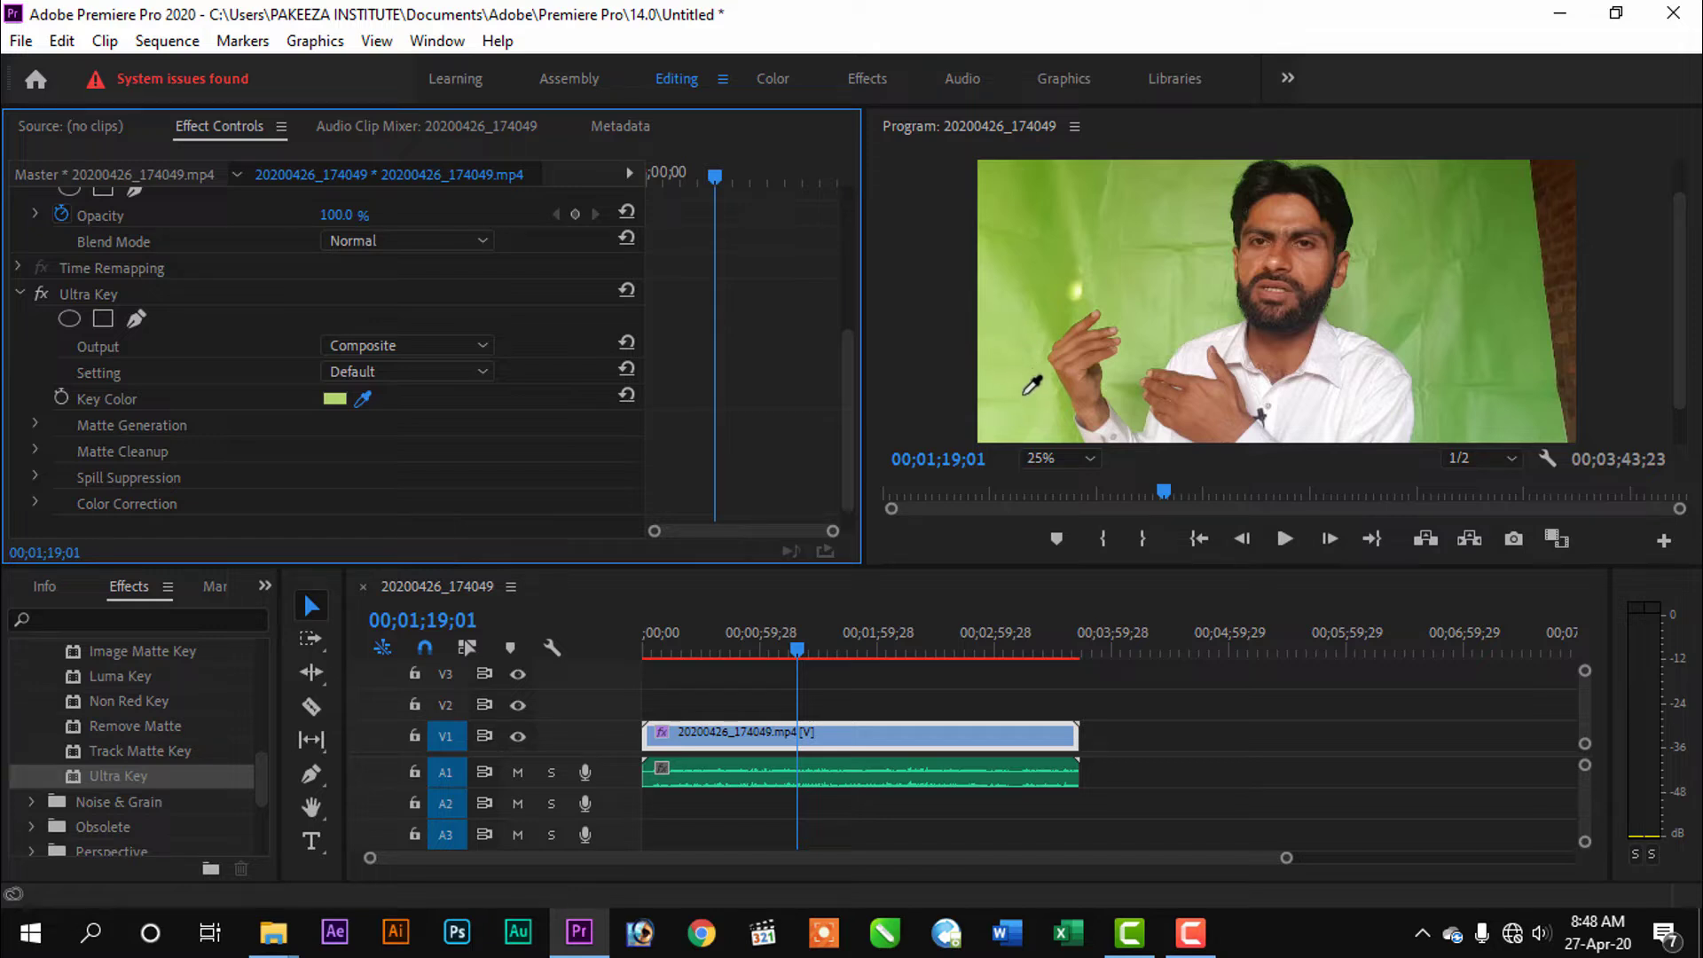
{"action": "left_click", "coordinate": [1026, 366]}
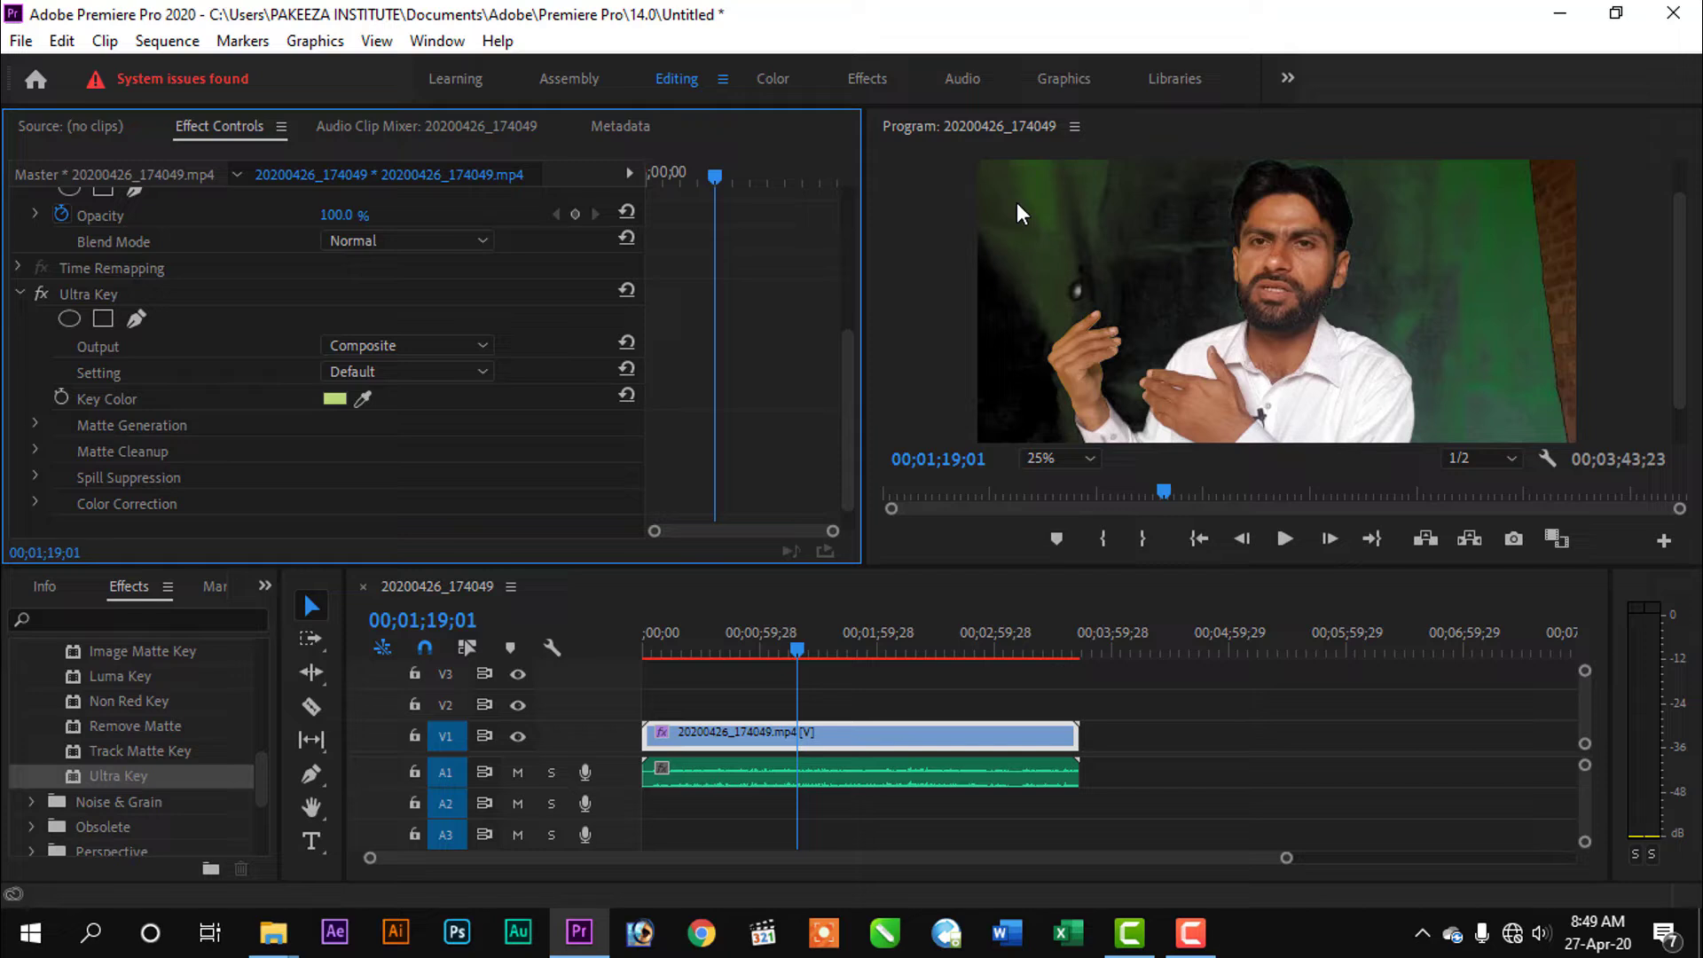
Set Ultra Key's Key Color to the darker green sampled near the backdrop's edge beside the brick wall.
{"action": "left_click", "coordinate": [362, 399]}
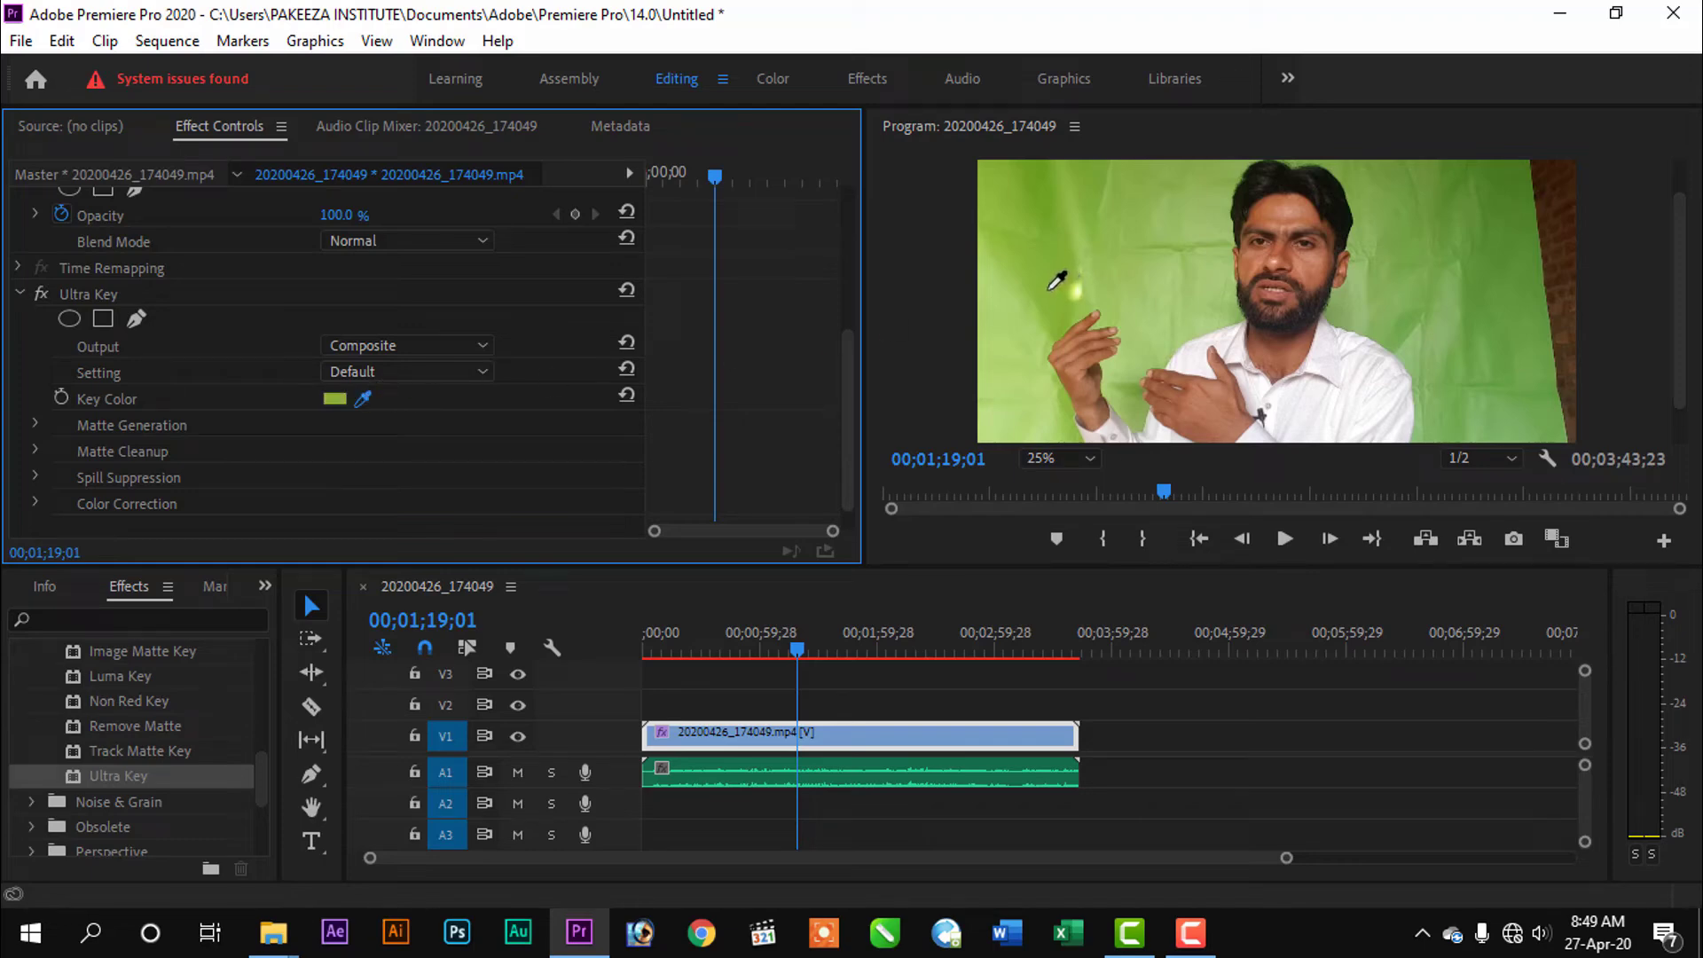
{"action": "left_click", "coordinate": [1519, 282]}
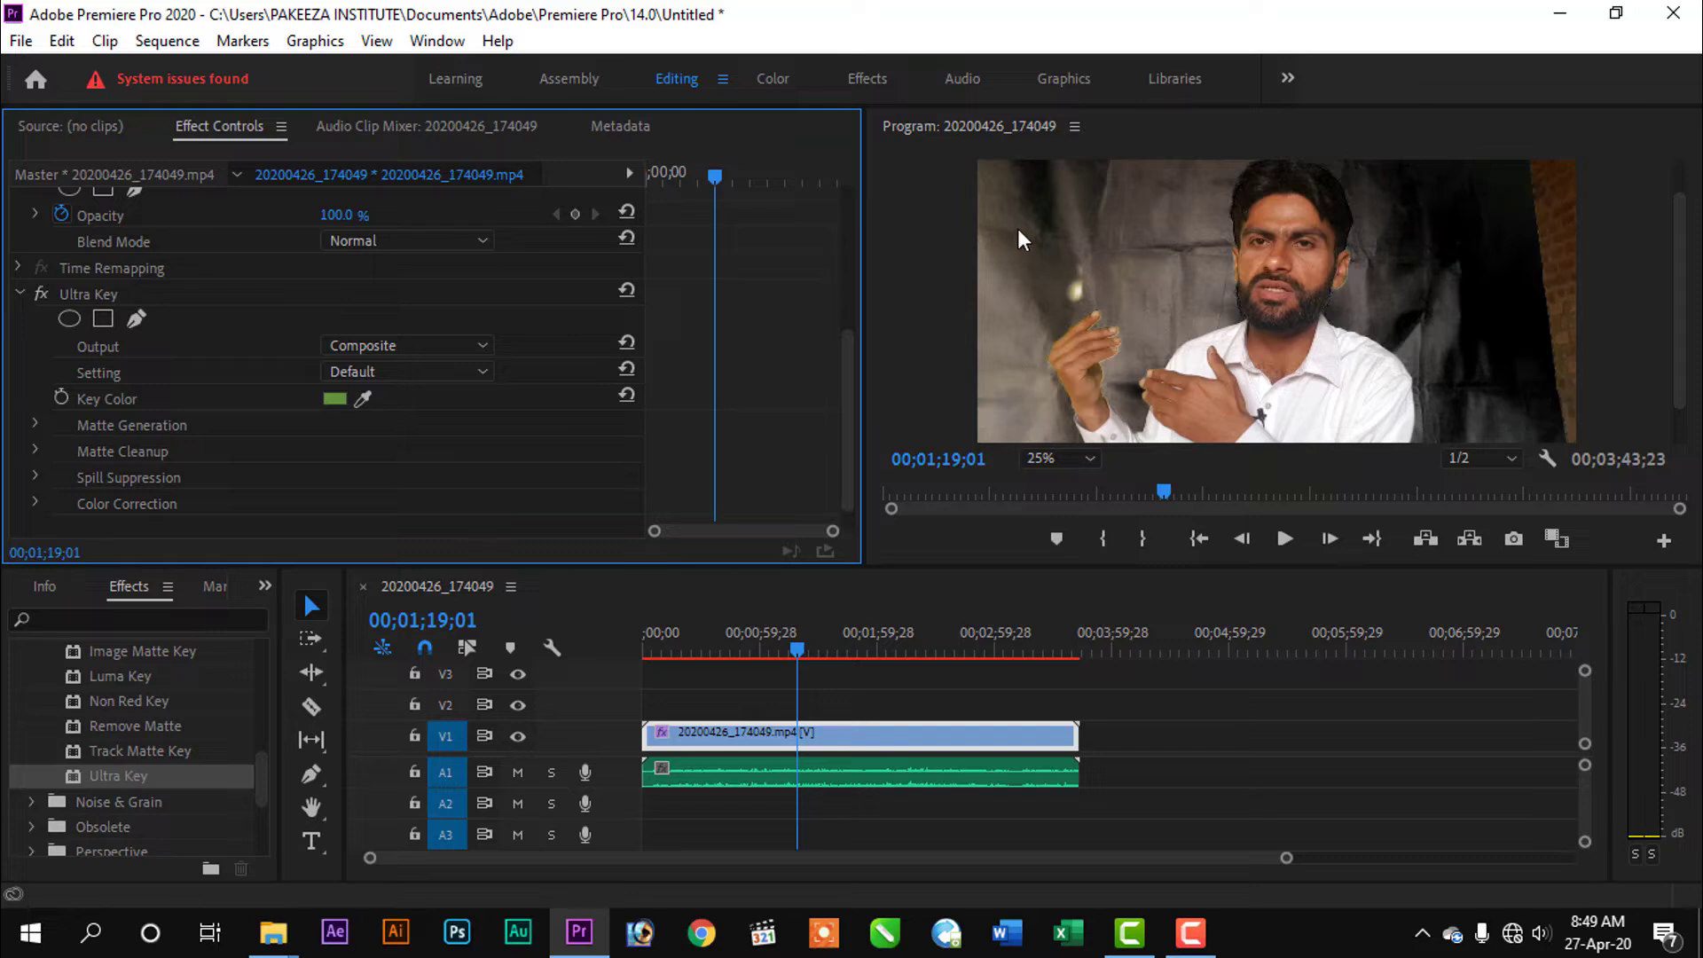
Resample Ultra Key's Key Color from the green backdrop just beside the speaker's raised hand.
{"action": "left_click", "coordinate": [364, 399]}
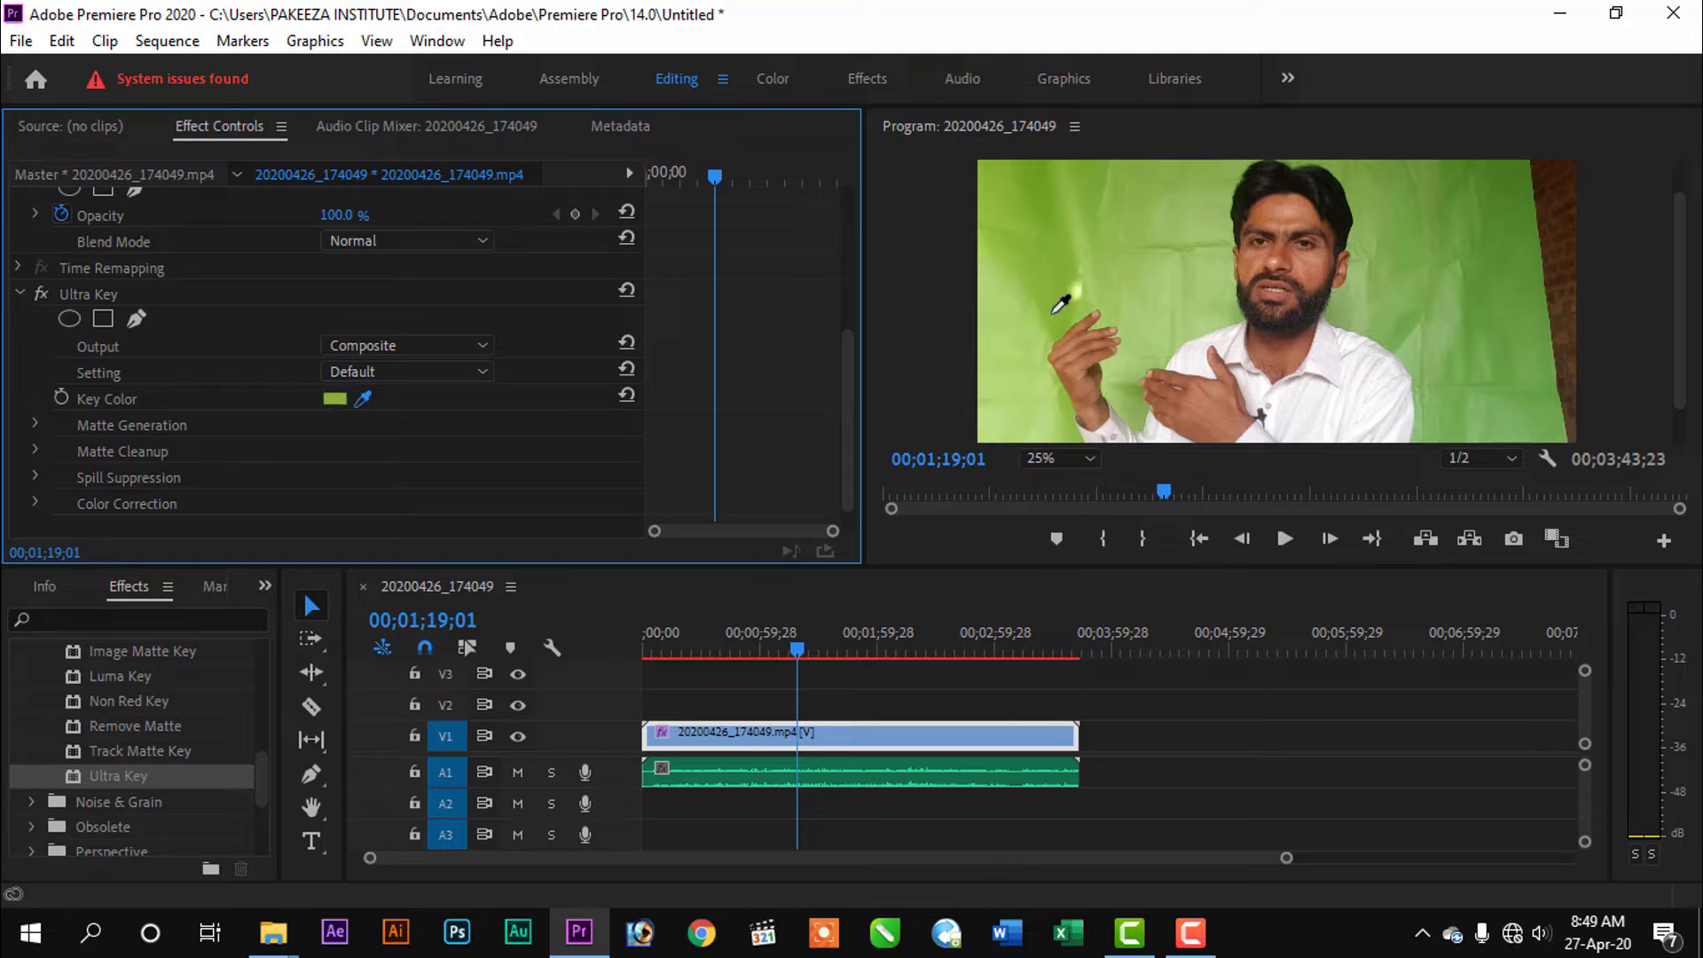
{"action": "left_click", "coordinate": [1046, 317]}
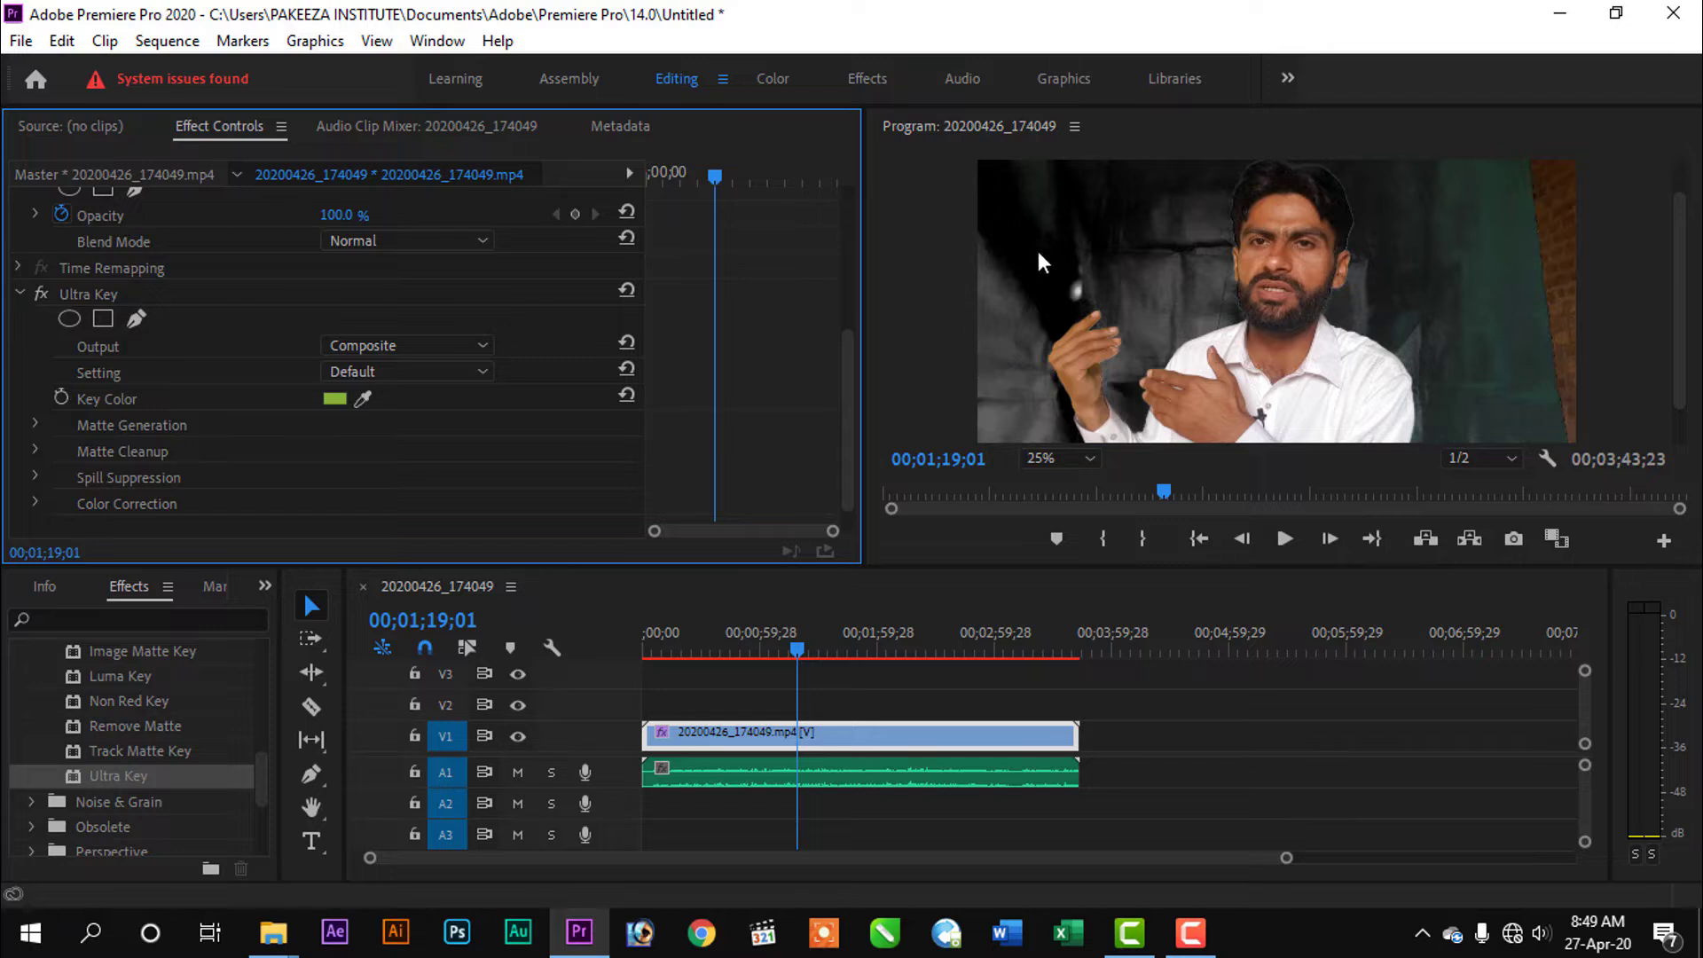
Bring the Green 7 image from the desktop onto V1 beneath the video clip on V2, and match its length to the clip.
{"action": "mouse_move", "coordinate": [1194, 945]}
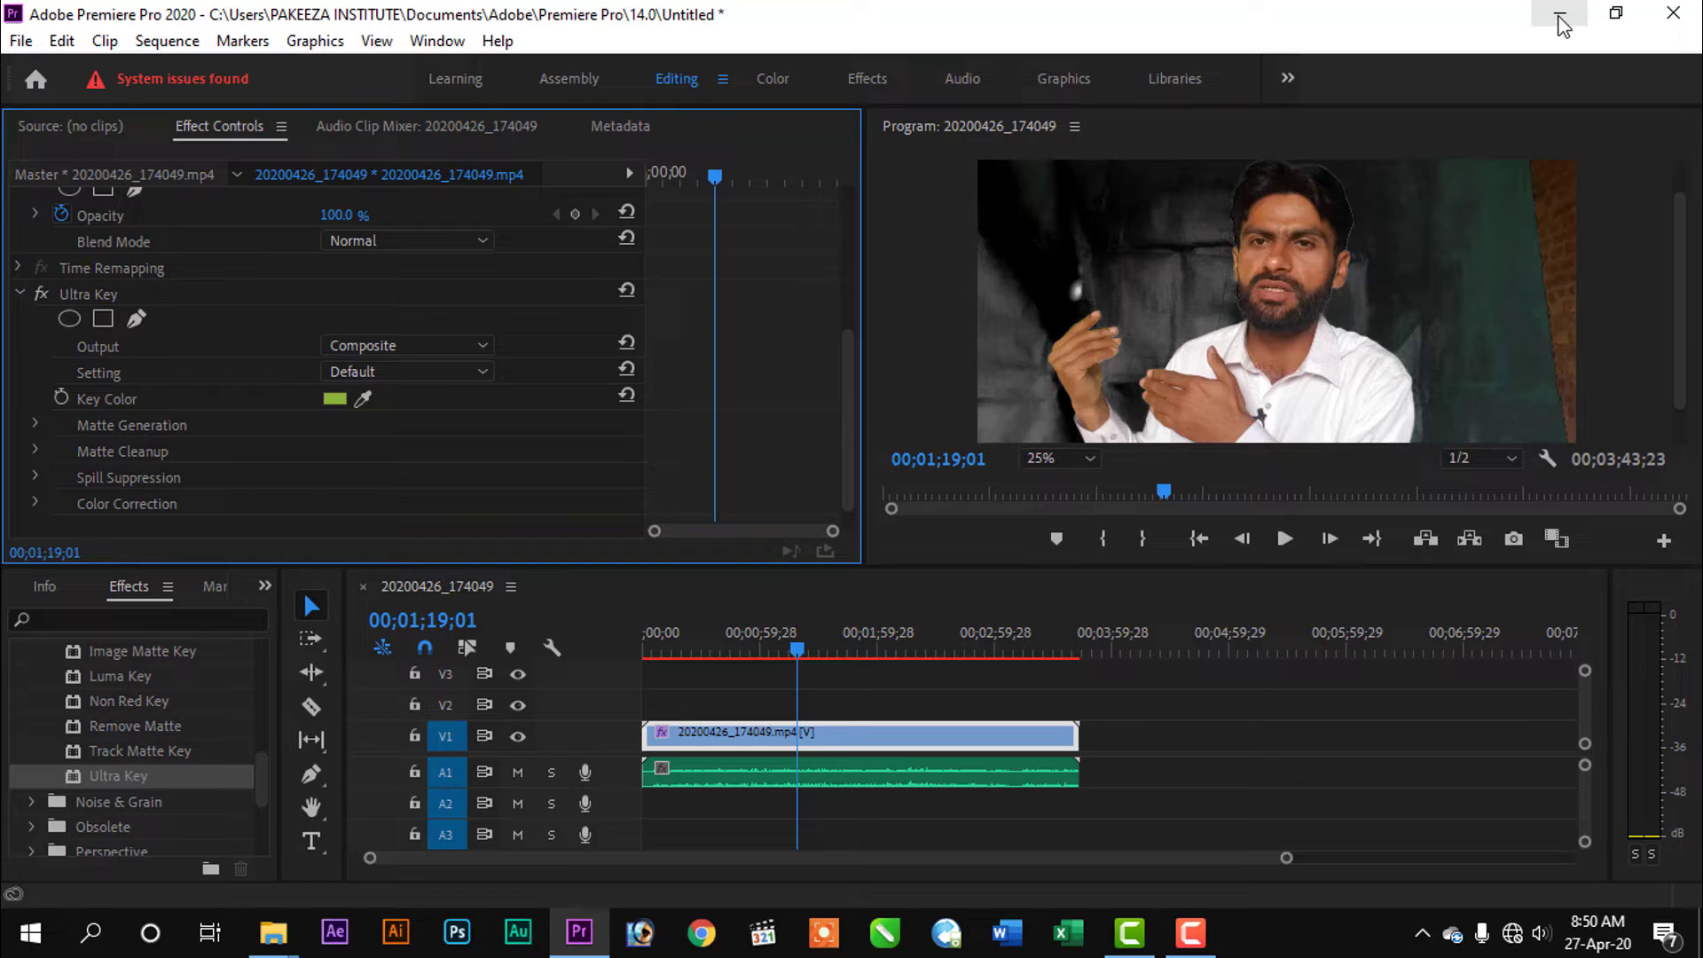
{"action": "left_click", "coordinate": [1561, 19]}
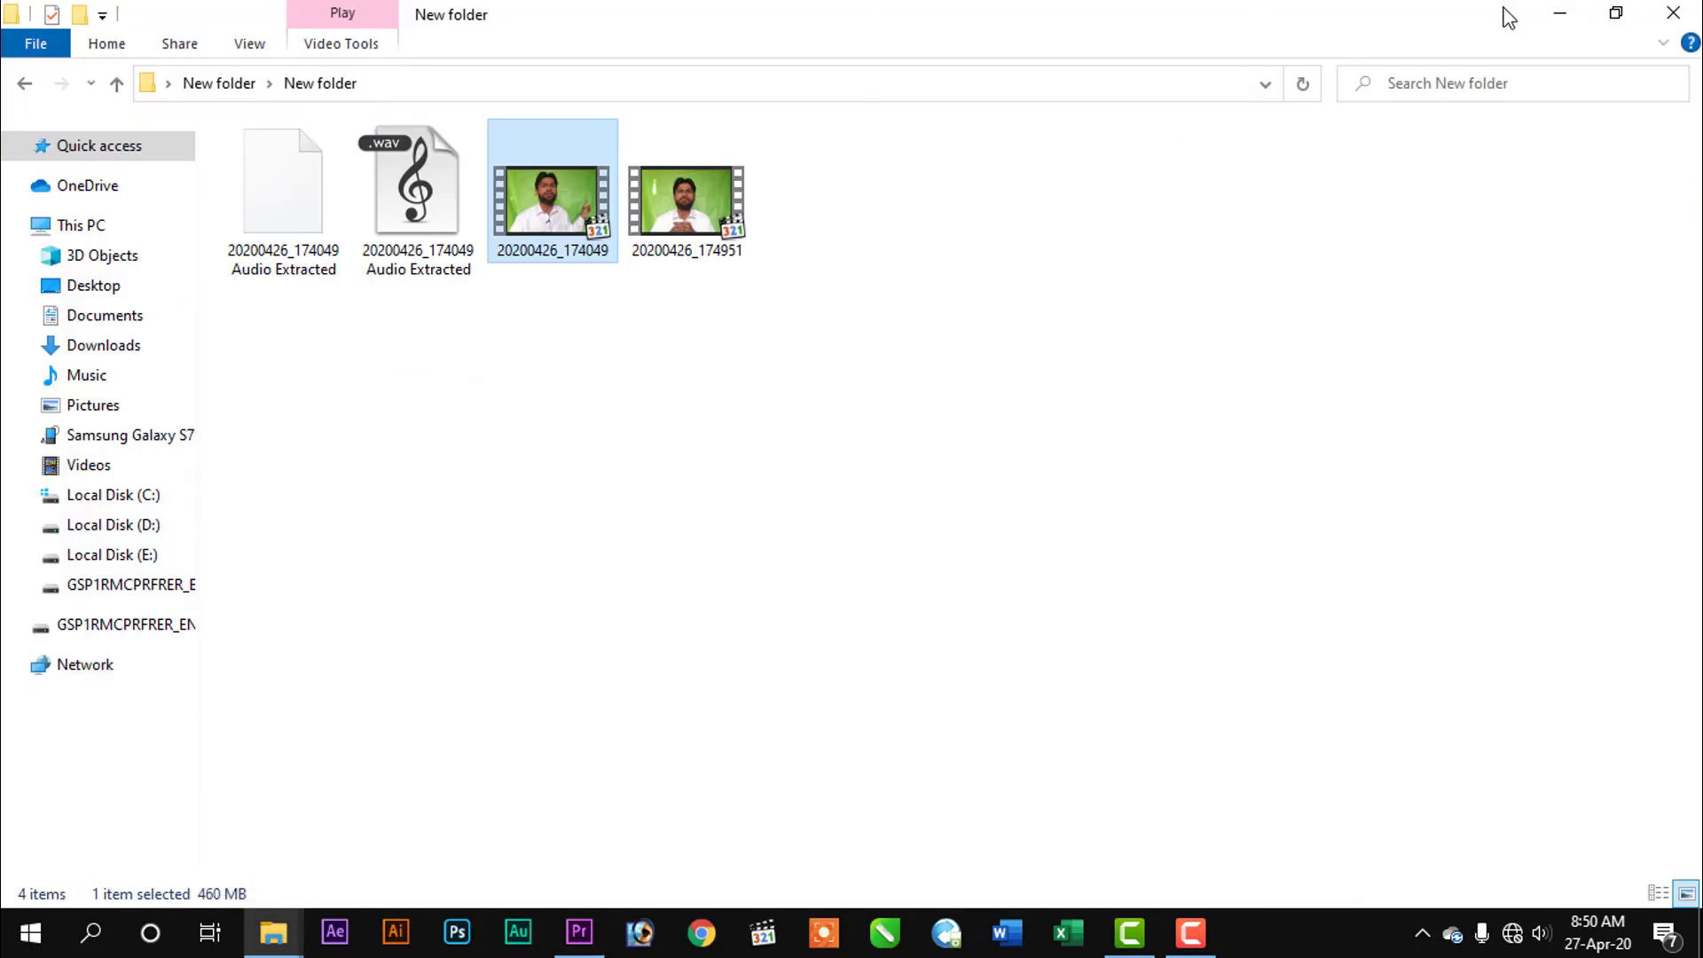
{"action": "left_click", "coordinate": [1554, 16]}
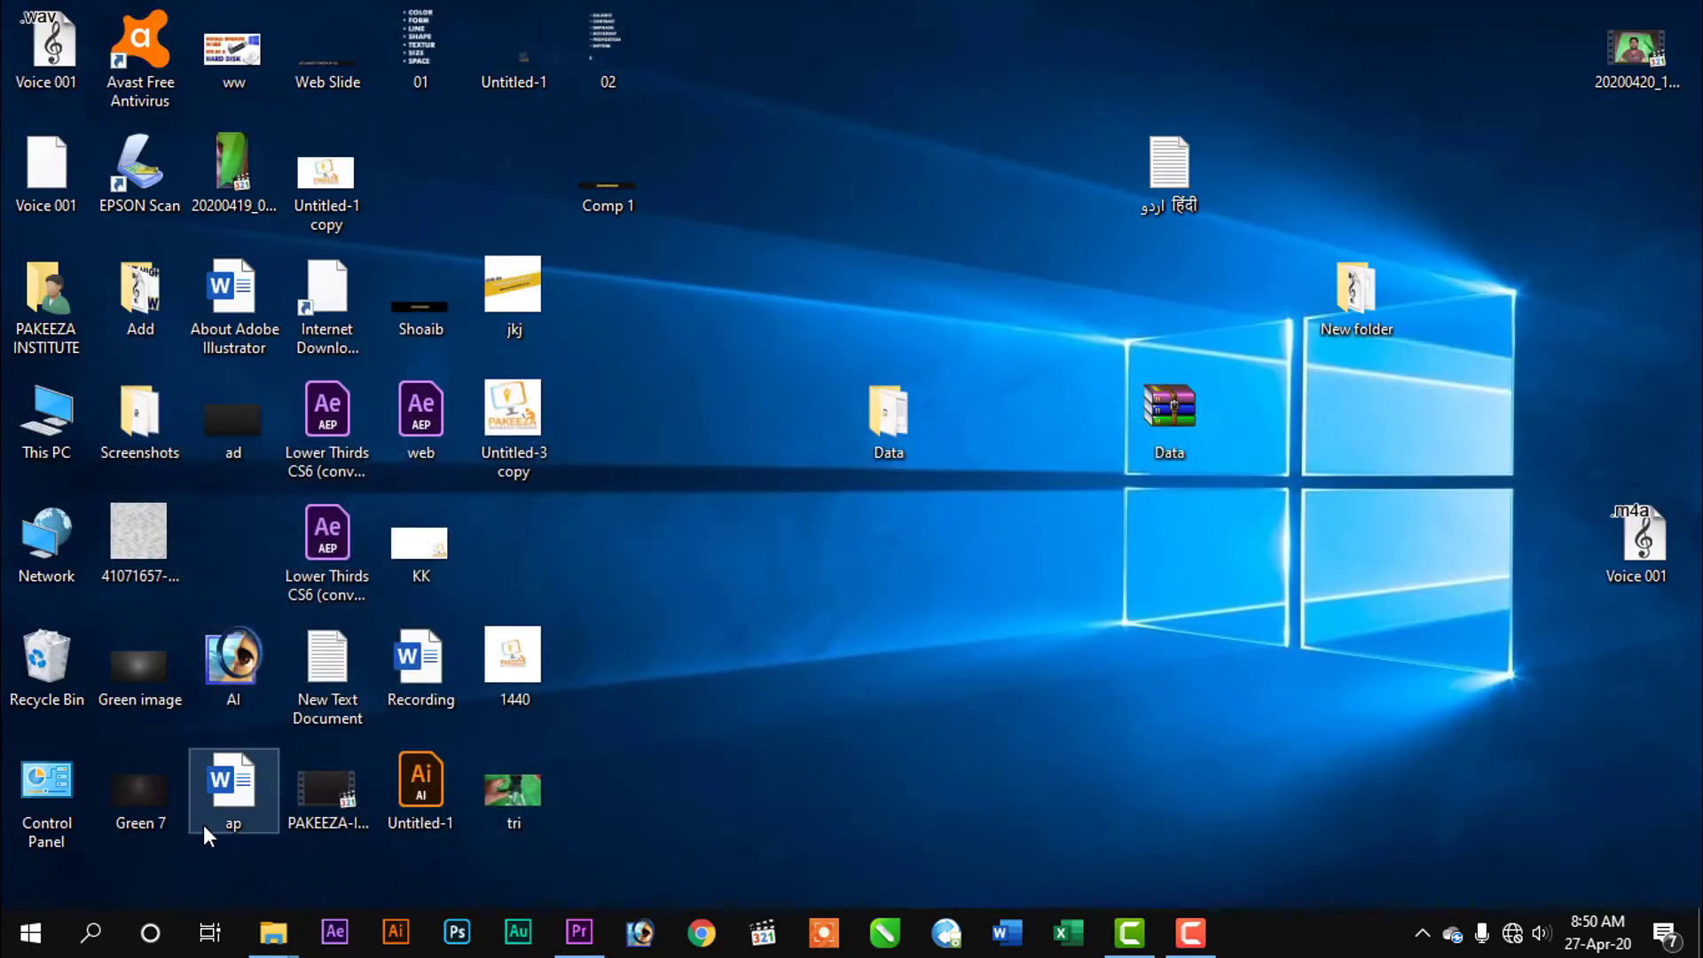
{"action": "left_click_drag", "start_coordinate": [140, 800], "coordinate": [1164, 738]}
{"action": "left_click_drag", "start_coordinate": [876, 732], "coordinate": [876, 702]}
{"action": "left_click_drag", "start_coordinate": [1167, 736], "coordinate": [641, 755]}
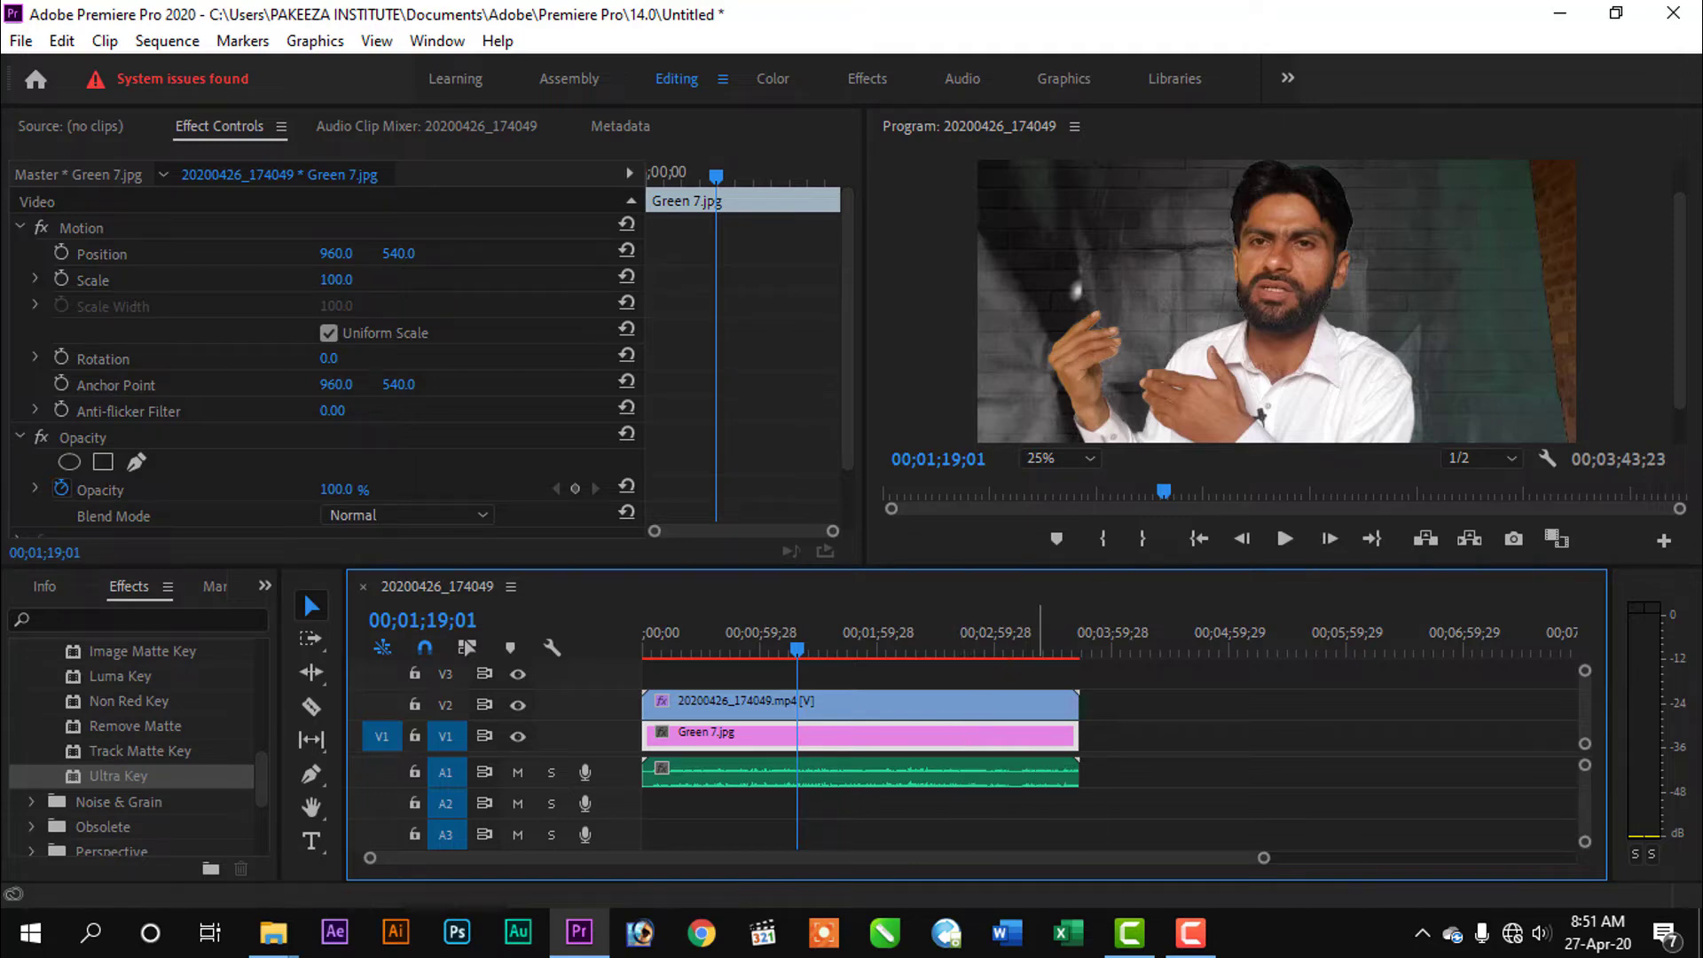
Preview the Green 7 image from the desktop in the photo viewer, and return to Premiere Pro.
{"action": "left_click", "coordinate": [1558, 14]}
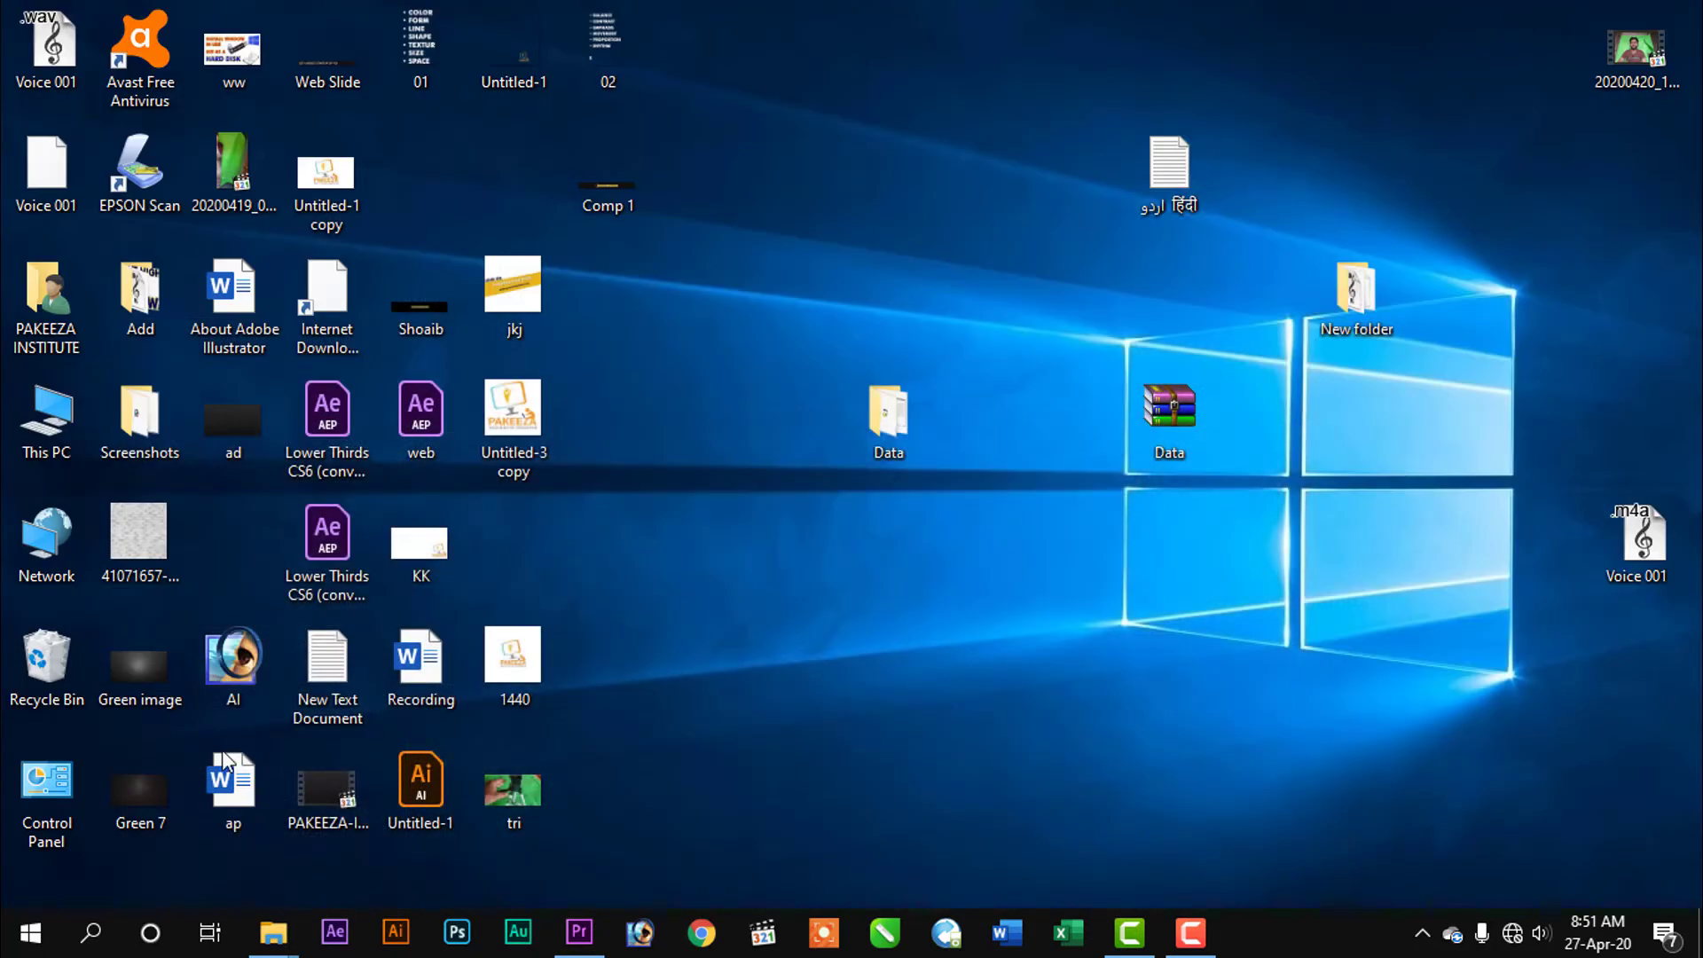
{"action": "right_click", "coordinate": [159, 797]}
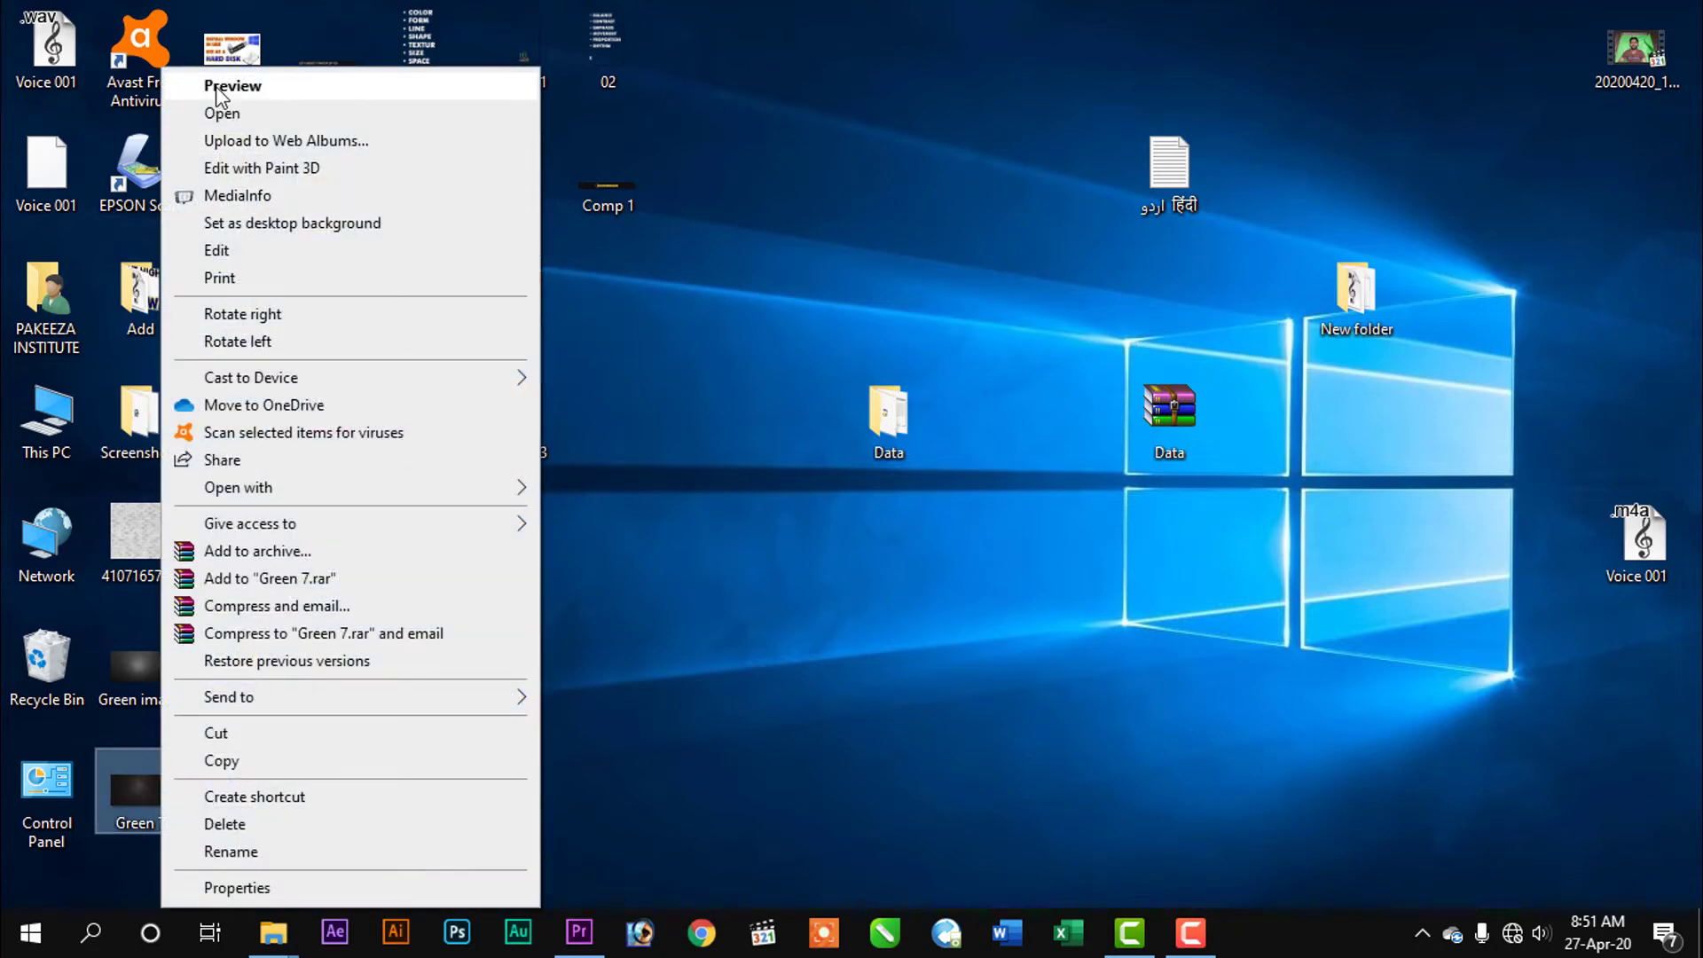
{"action": "left_click", "coordinate": [219, 86]}
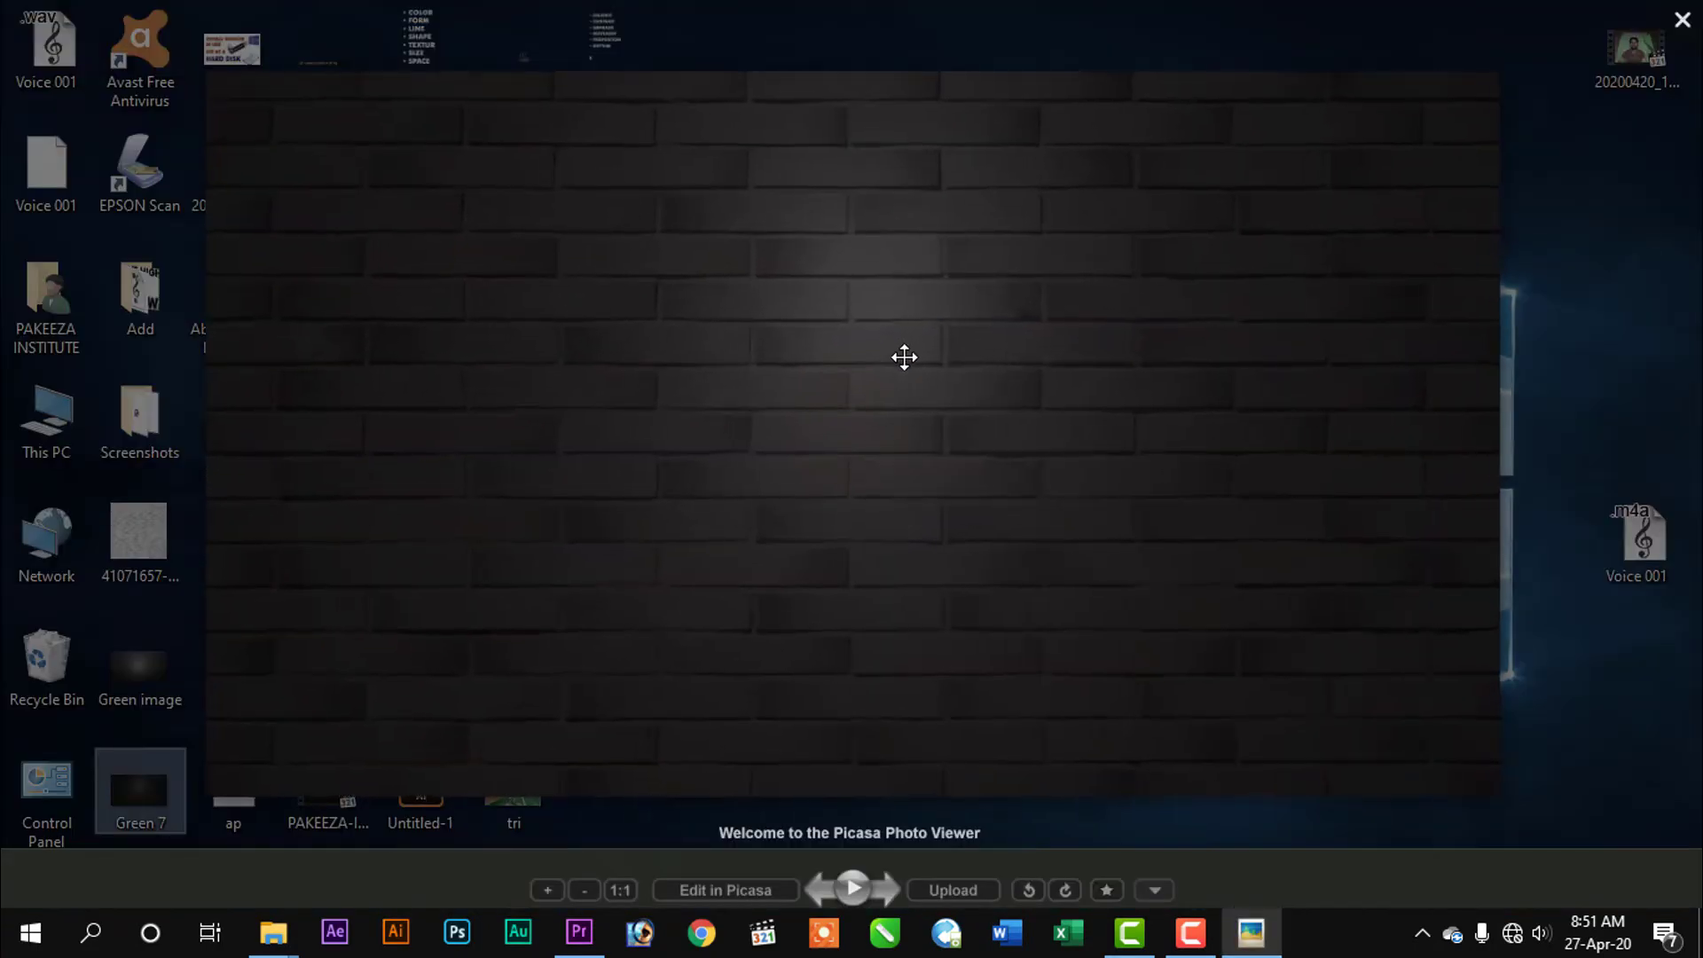
{"action": "left_click", "coordinate": [1684, 19]}
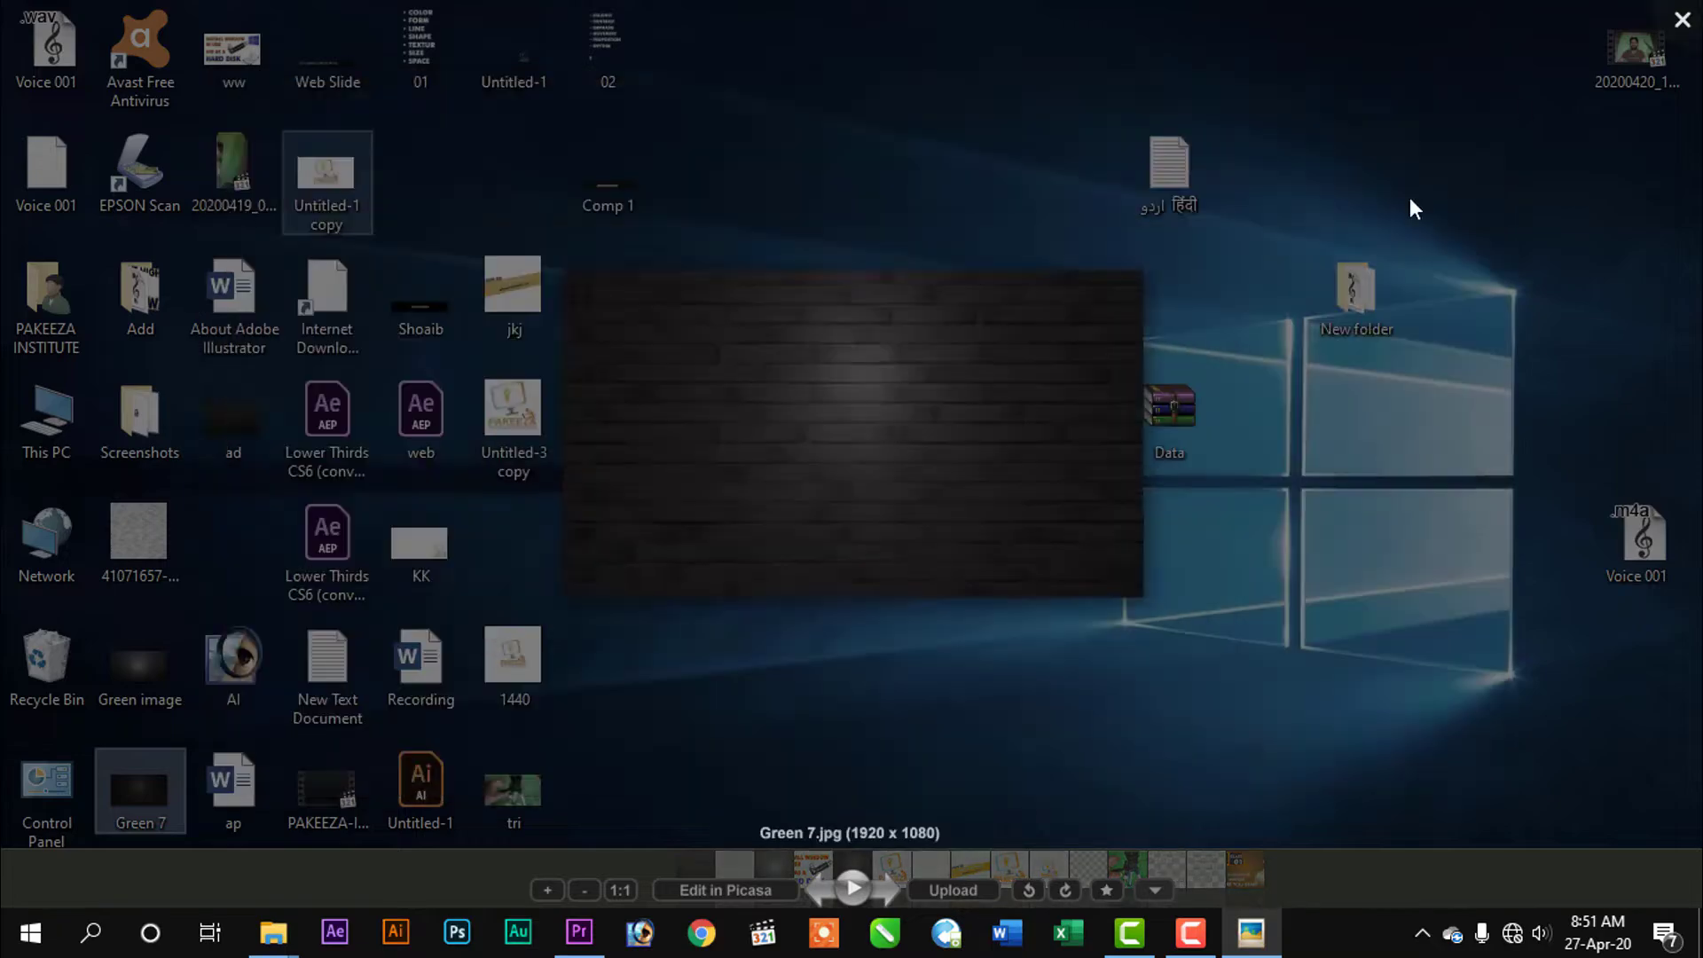
{"action": "left_click", "coordinate": [578, 931]}
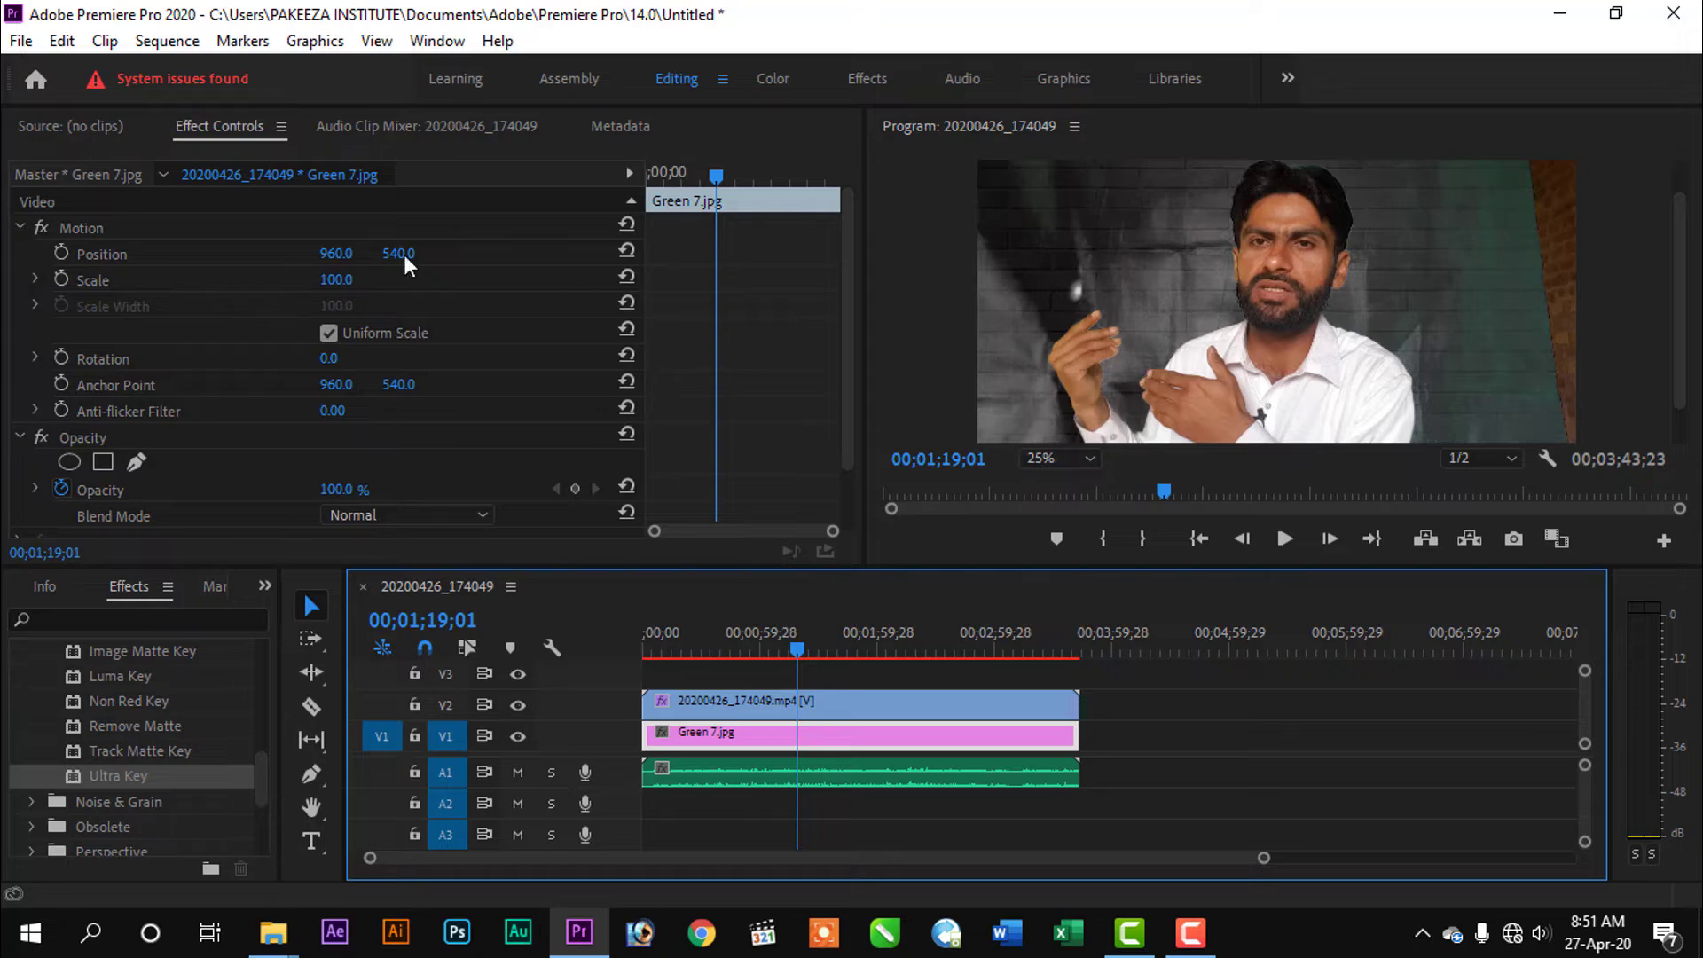
Set the Pedestal in Ultra Key's Matte Generation to 100 for the 20200426_174049.mp4 clip on V2.
{"action": "scroll", "coordinate": [335, 399], "scroll_direction": "down", "scroll_amount": 2}
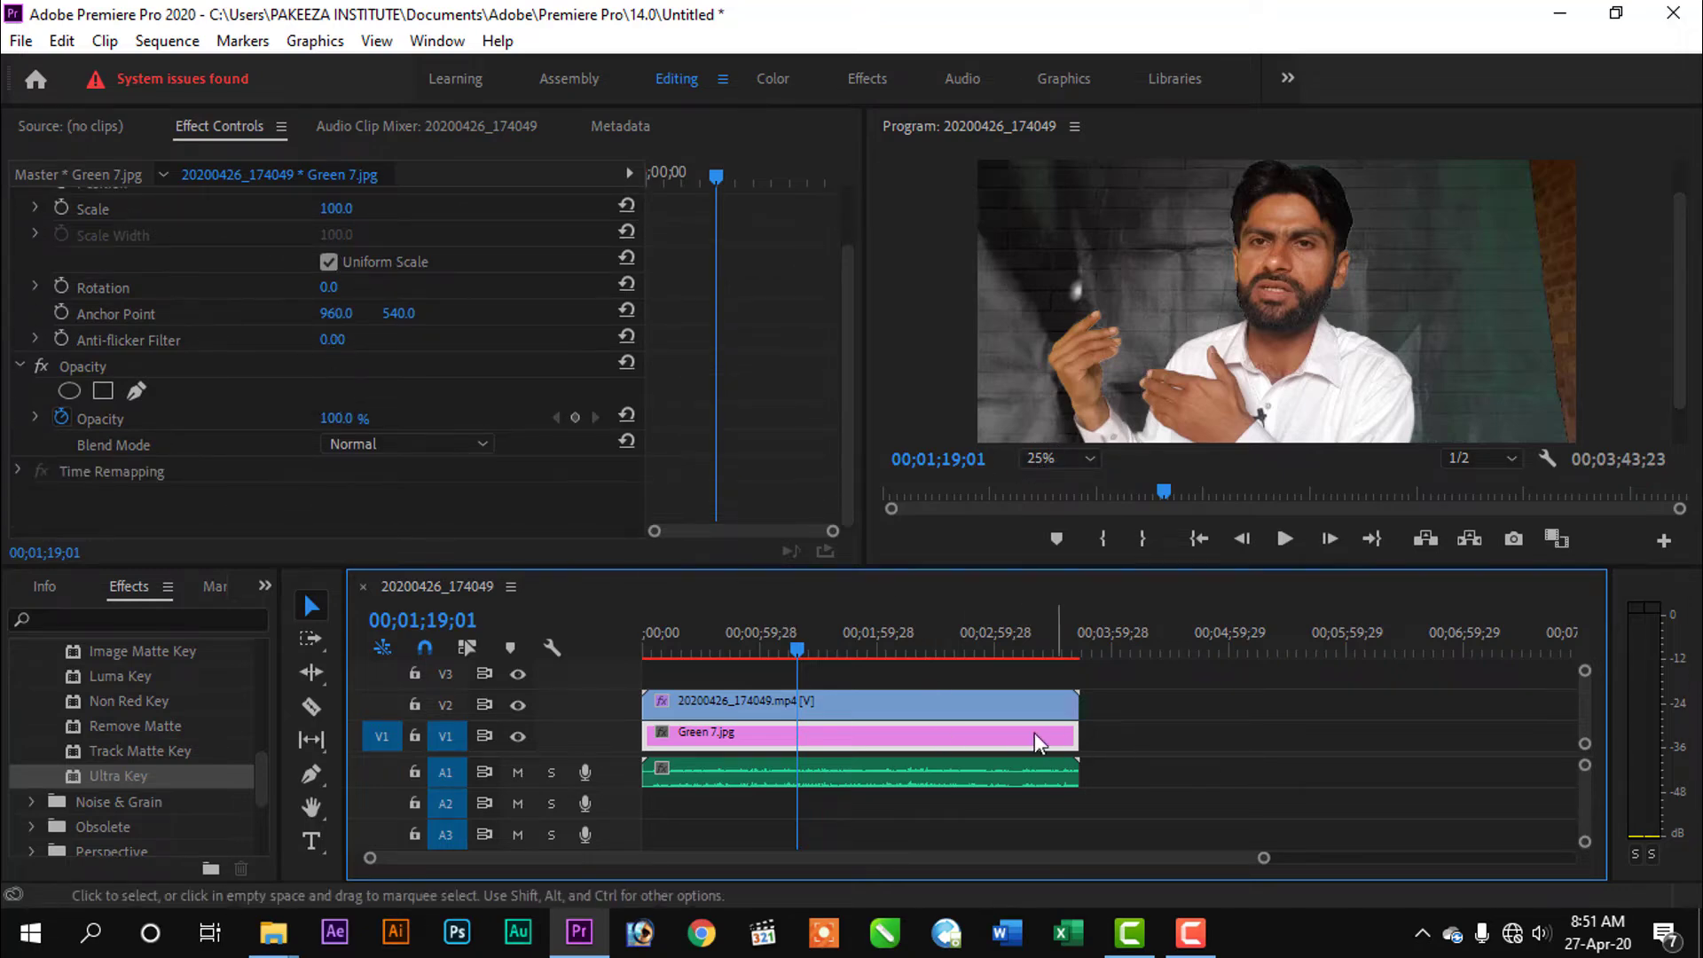
{"action": "left_click", "coordinate": [902, 695]}
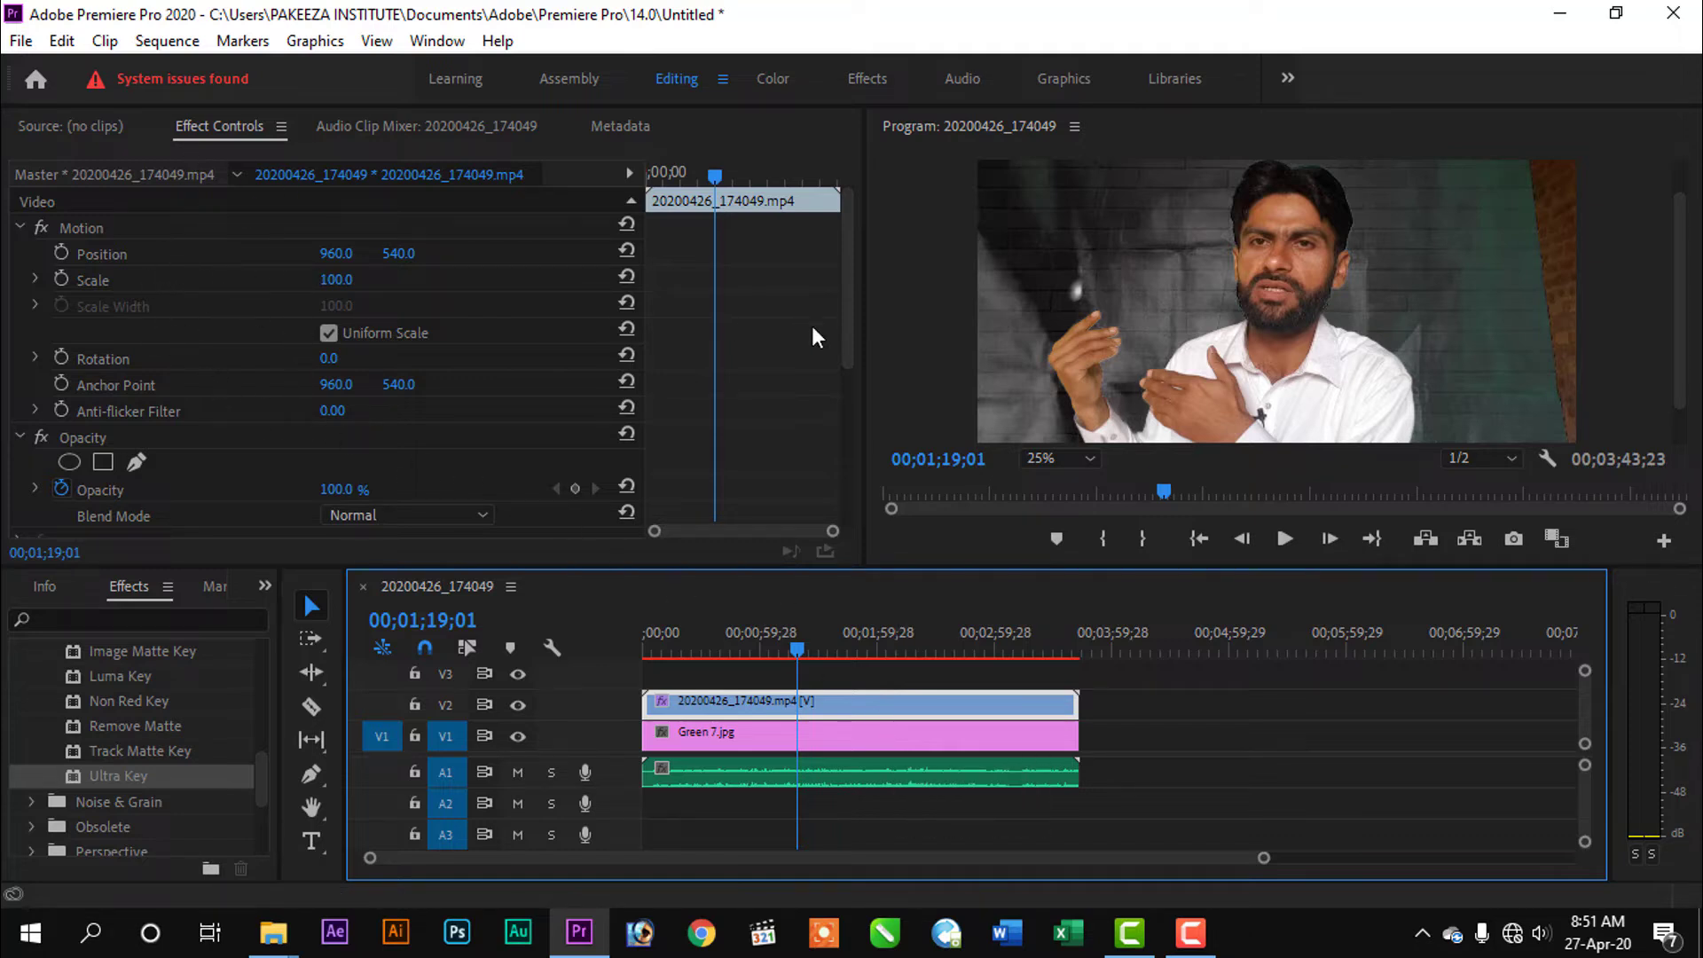
{"action": "left_click_drag", "start_coordinate": [844, 305], "coordinate": [864, 484]}
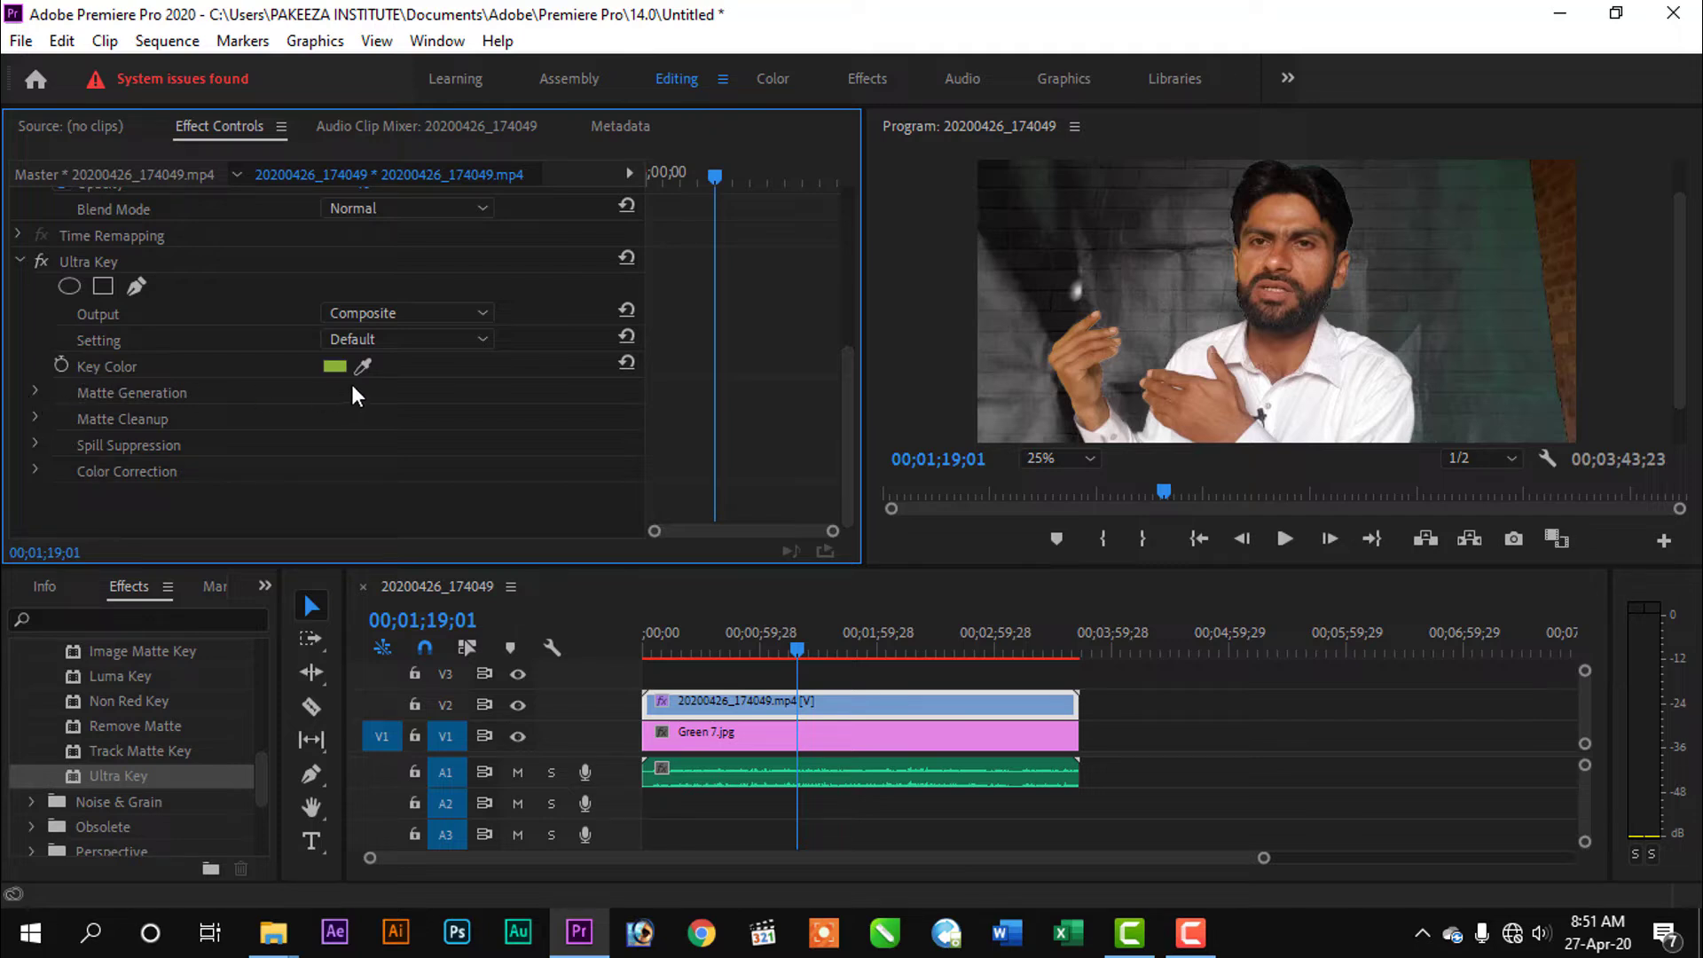
{"action": "left_click", "coordinate": [37, 390]}
{"action": "scroll", "coordinate": [162, 419], "scroll_direction": "down", "scroll_amount": 1}
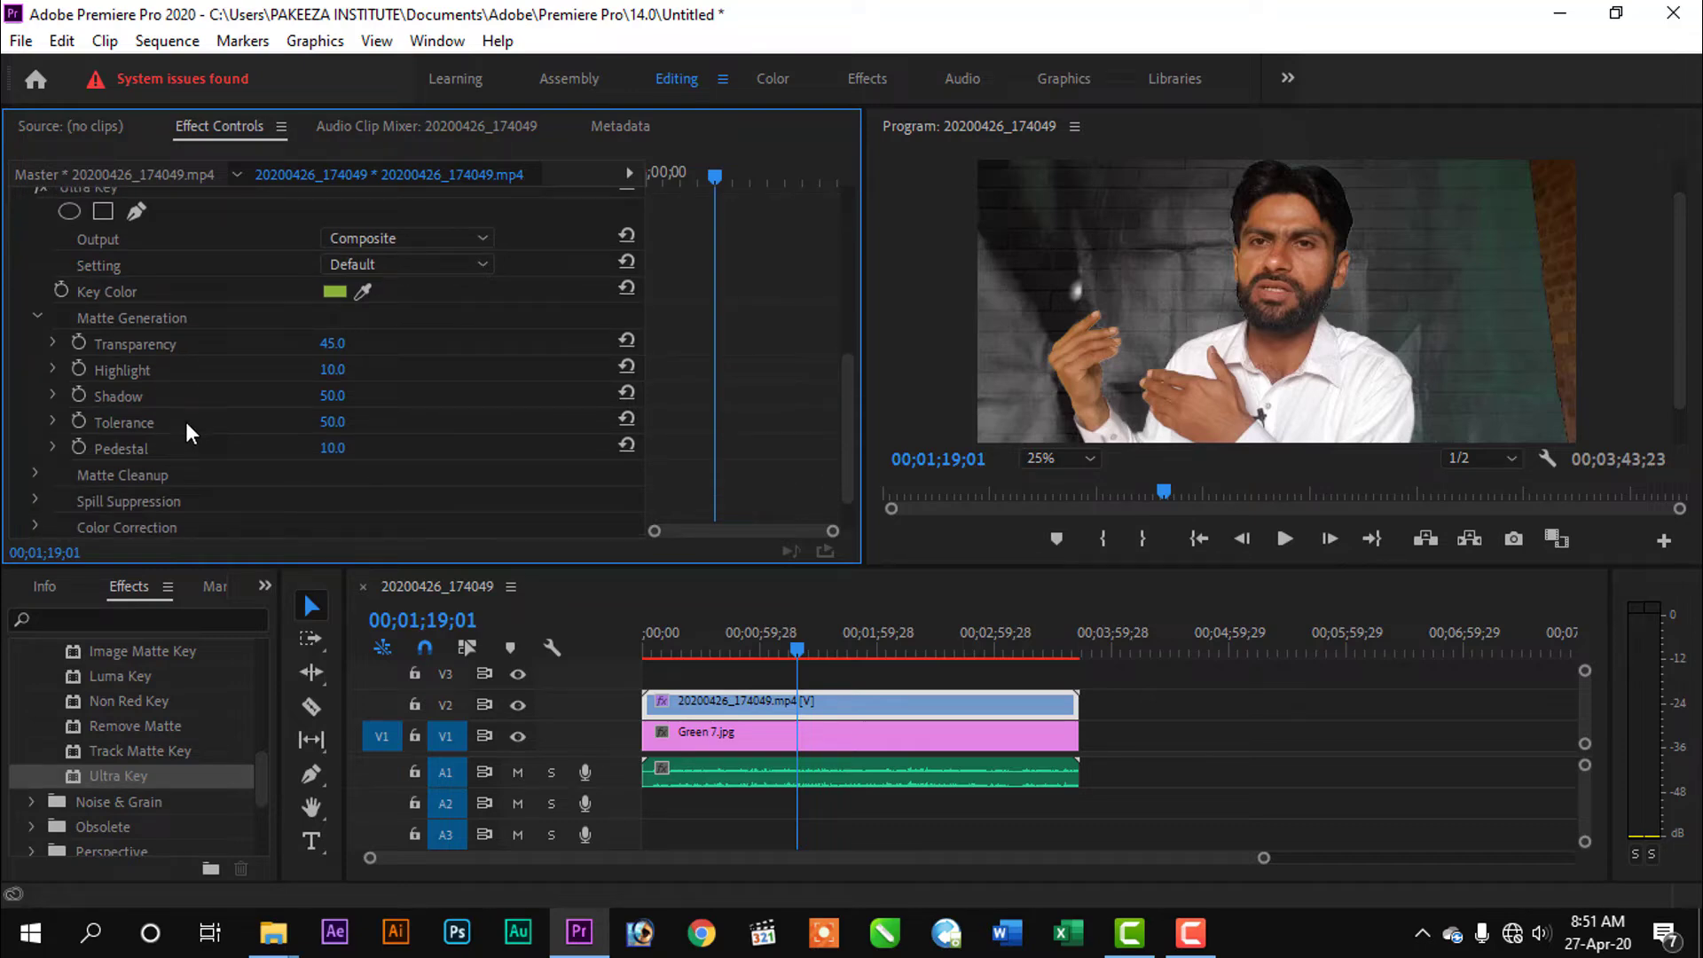
{"action": "left_click", "coordinate": [330, 448]}
{"action": "left_click_drag", "start_coordinate": [323, 451], "coordinate": [351, 450]}
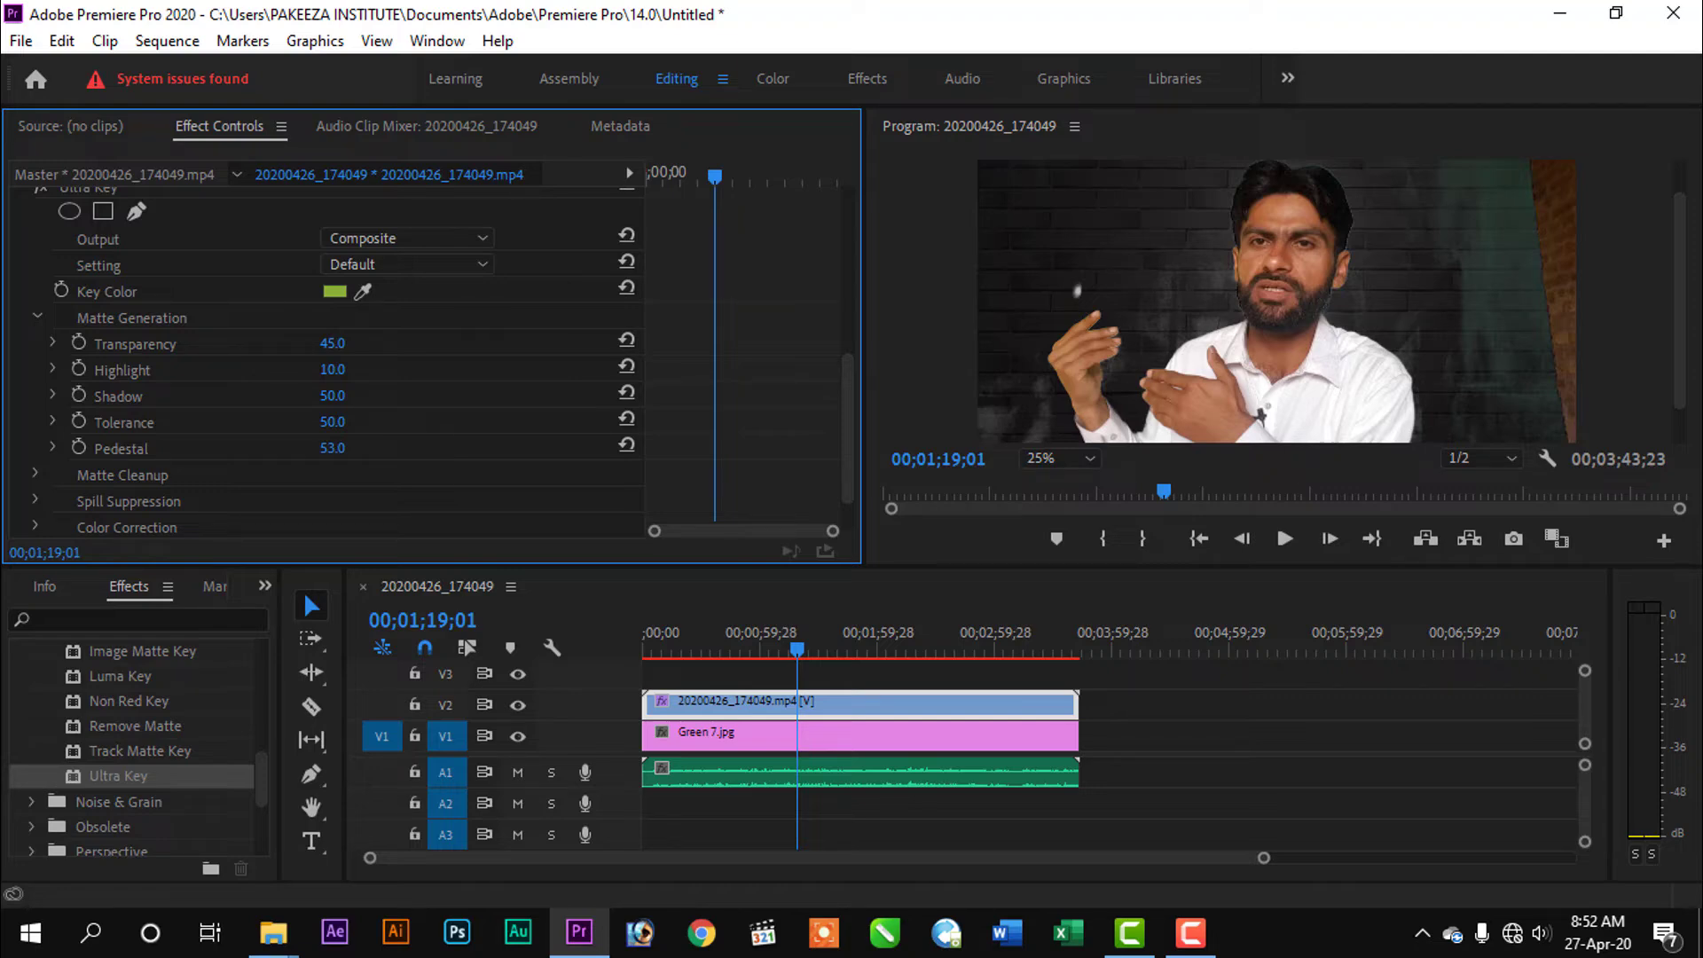
{"action": "left_click_drag", "start_coordinate": [333, 448], "coordinate": [376, 447]}
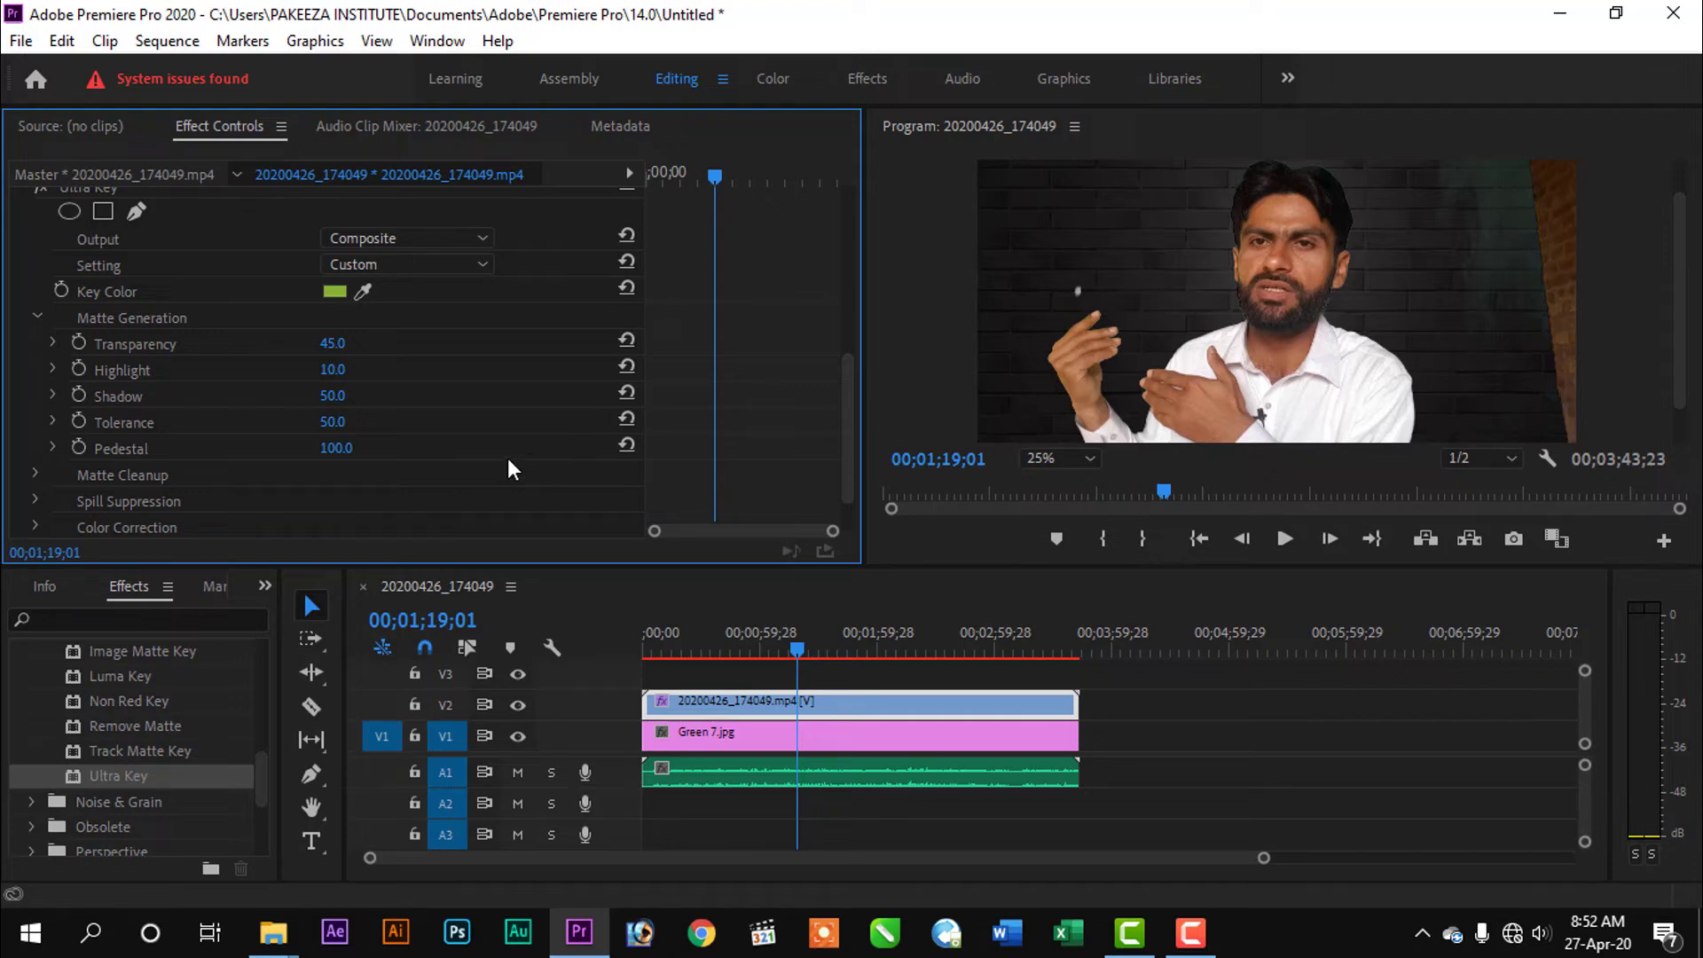
Collapse Ultra Key's Matte Generation settings and expand its Matte Cleanup settings.
{"action": "scroll", "coordinate": [305, 360], "scroll_direction": "down", "scroll_amount": 2}
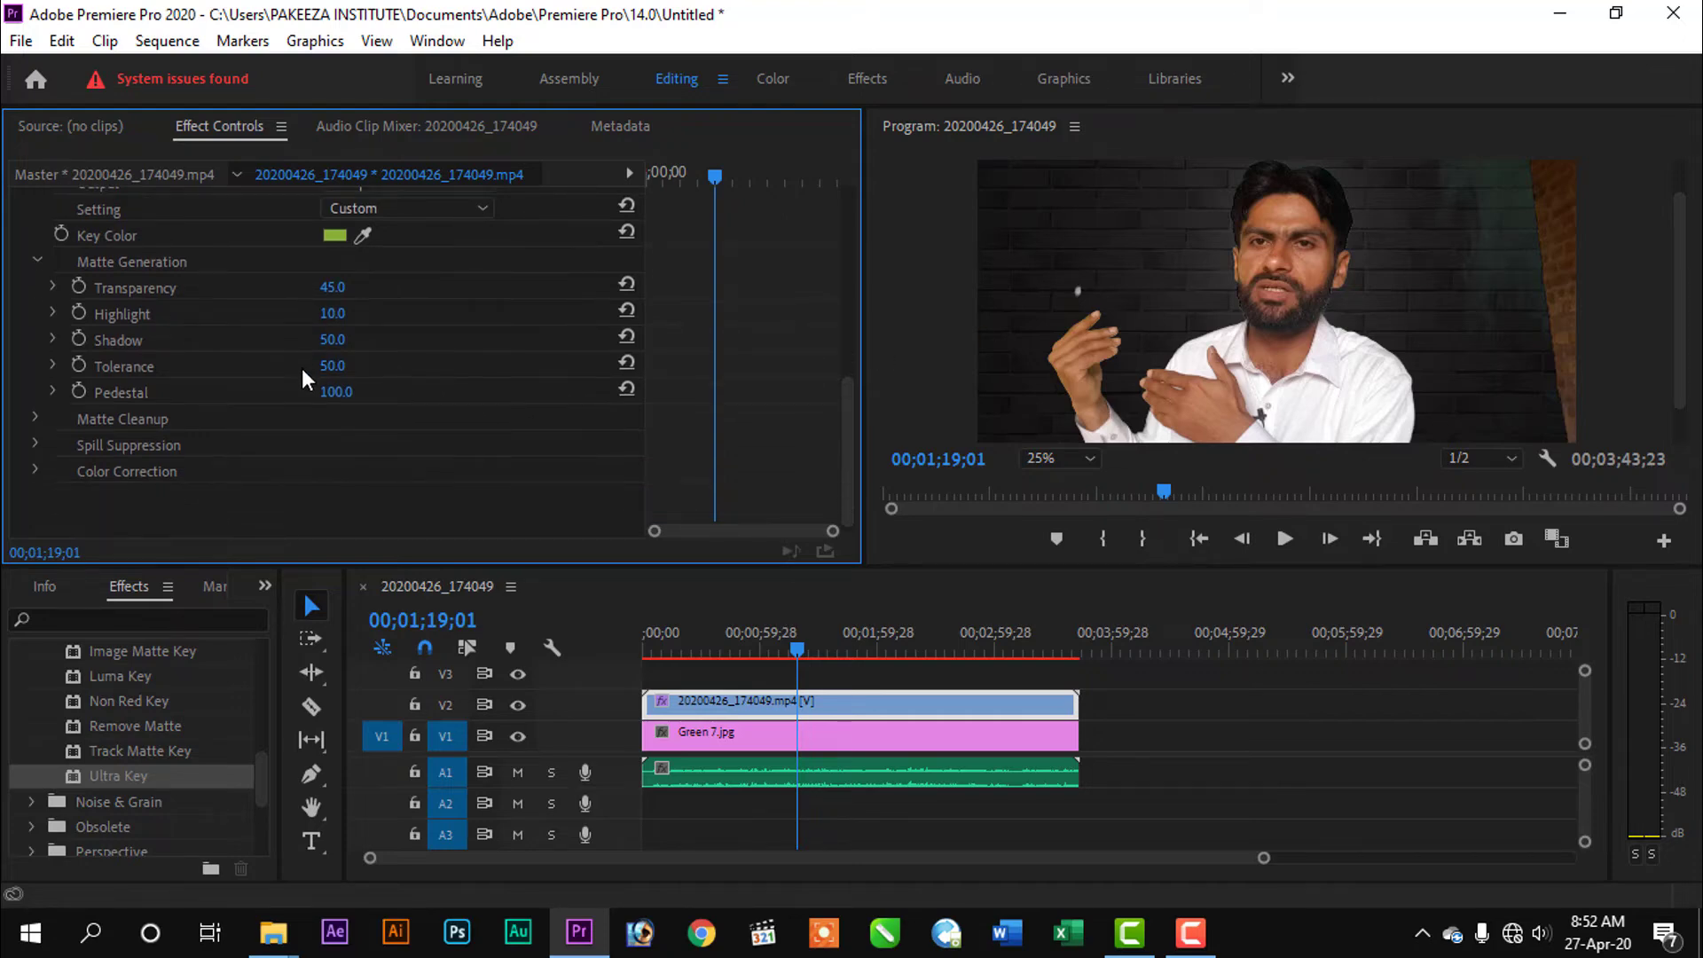
{"action": "left_click", "coordinate": [33, 258]}
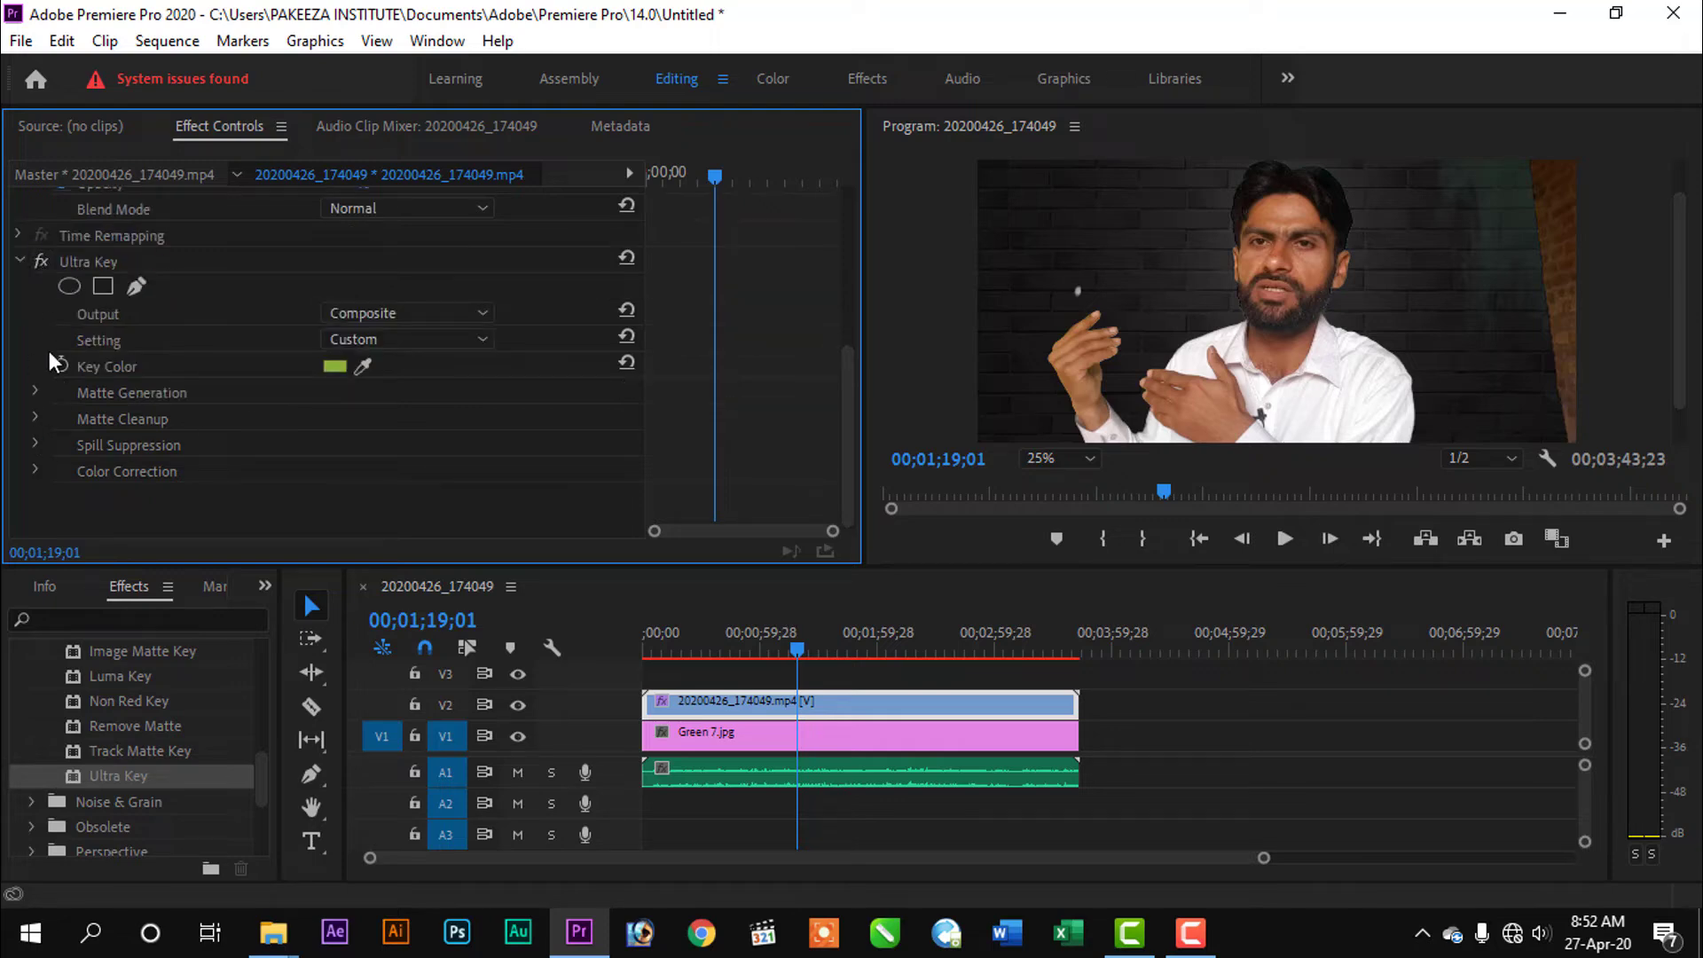
{"action": "left_click", "coordinate": [35, 417]}
{"action": "scroll", "coordinate": [120, 386], "scroll_direction": "down", "scroll_amount": 3}
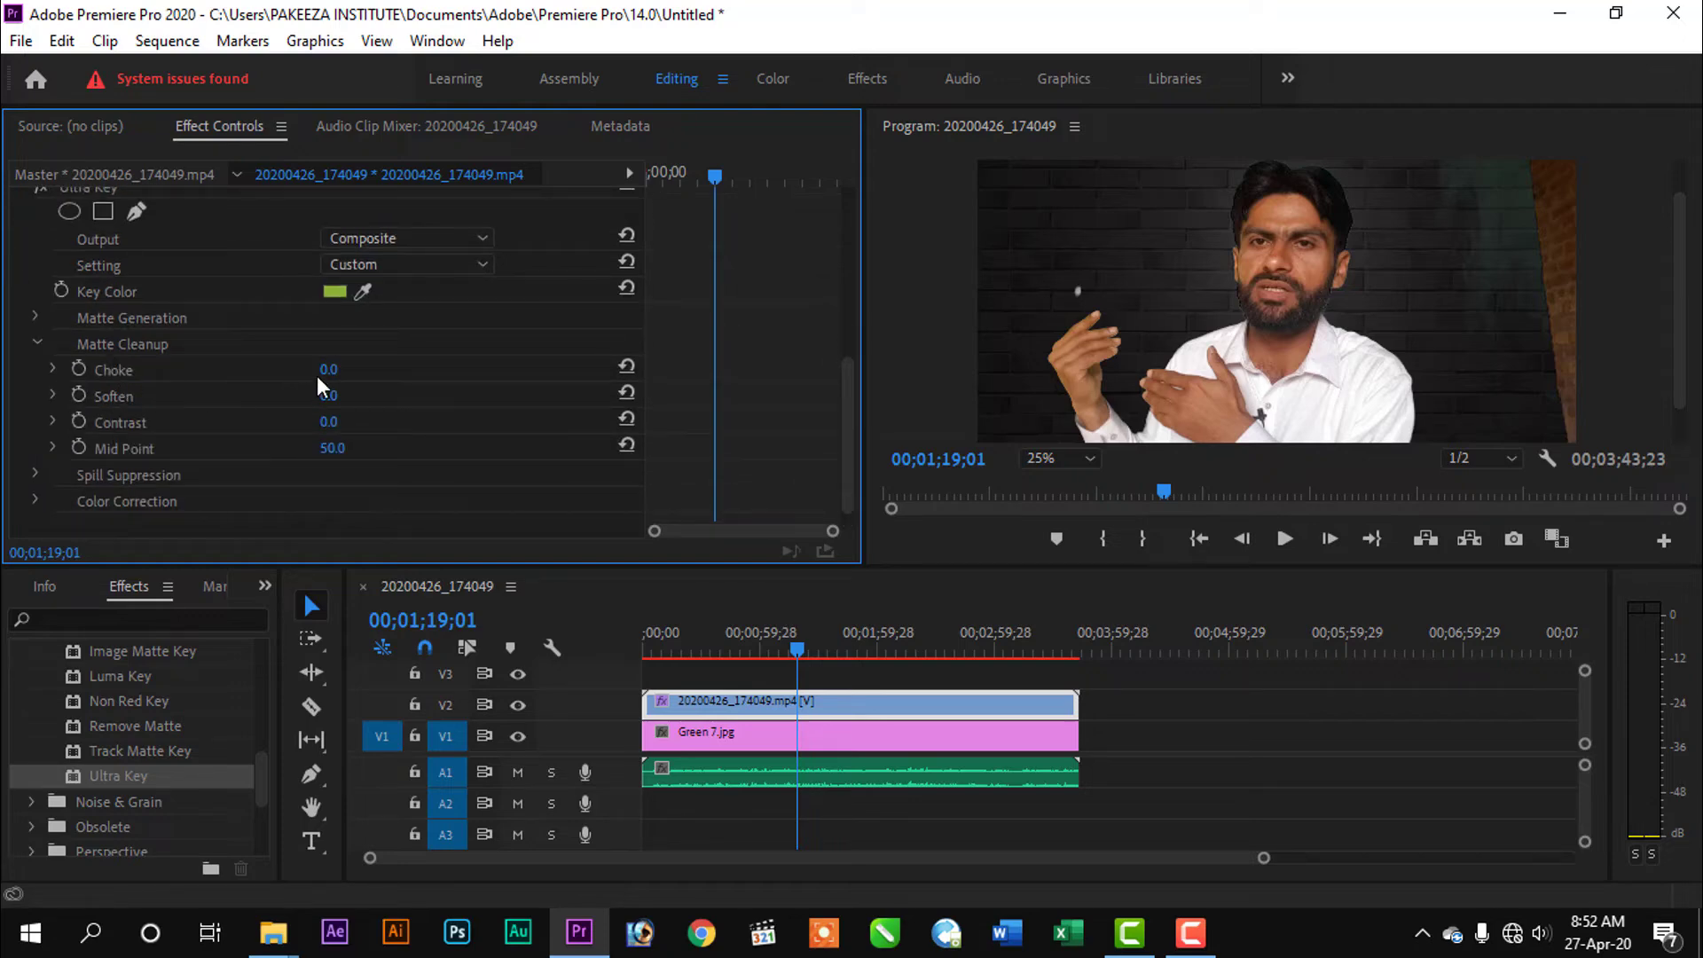
Try adjusting Choke and Soften in Matte Cleanup, undoing the Choke change.
{"action": "mouse_move", "coordinate": [332, 370]}
{"action": "left_mouse_down"}
{"action": "mouse_move", "coordinate": [403, 370]}
{"action": "mouse_move", "coordinate": [350, 370]}
{"action": "left_mouse_up"}
{"action": "key", "text": "ctrl+z"}
{"action": "mouse_move", "coordinate": [326, 400]}
{"action": "left_mouse_down"}
{"action": "mouse_move", "coordinate": [366, 401]}
{"action": "mouse_move", "coordinate": [327, 401]}
{"action": "left_mouse_up"}
Set both Contrast and Mid Point in Ultra Key's Matte Cleanup to 100.
{"action": "left_click_drag", "start_coordinate": [316, 427], "coordinate": [405, 427]}
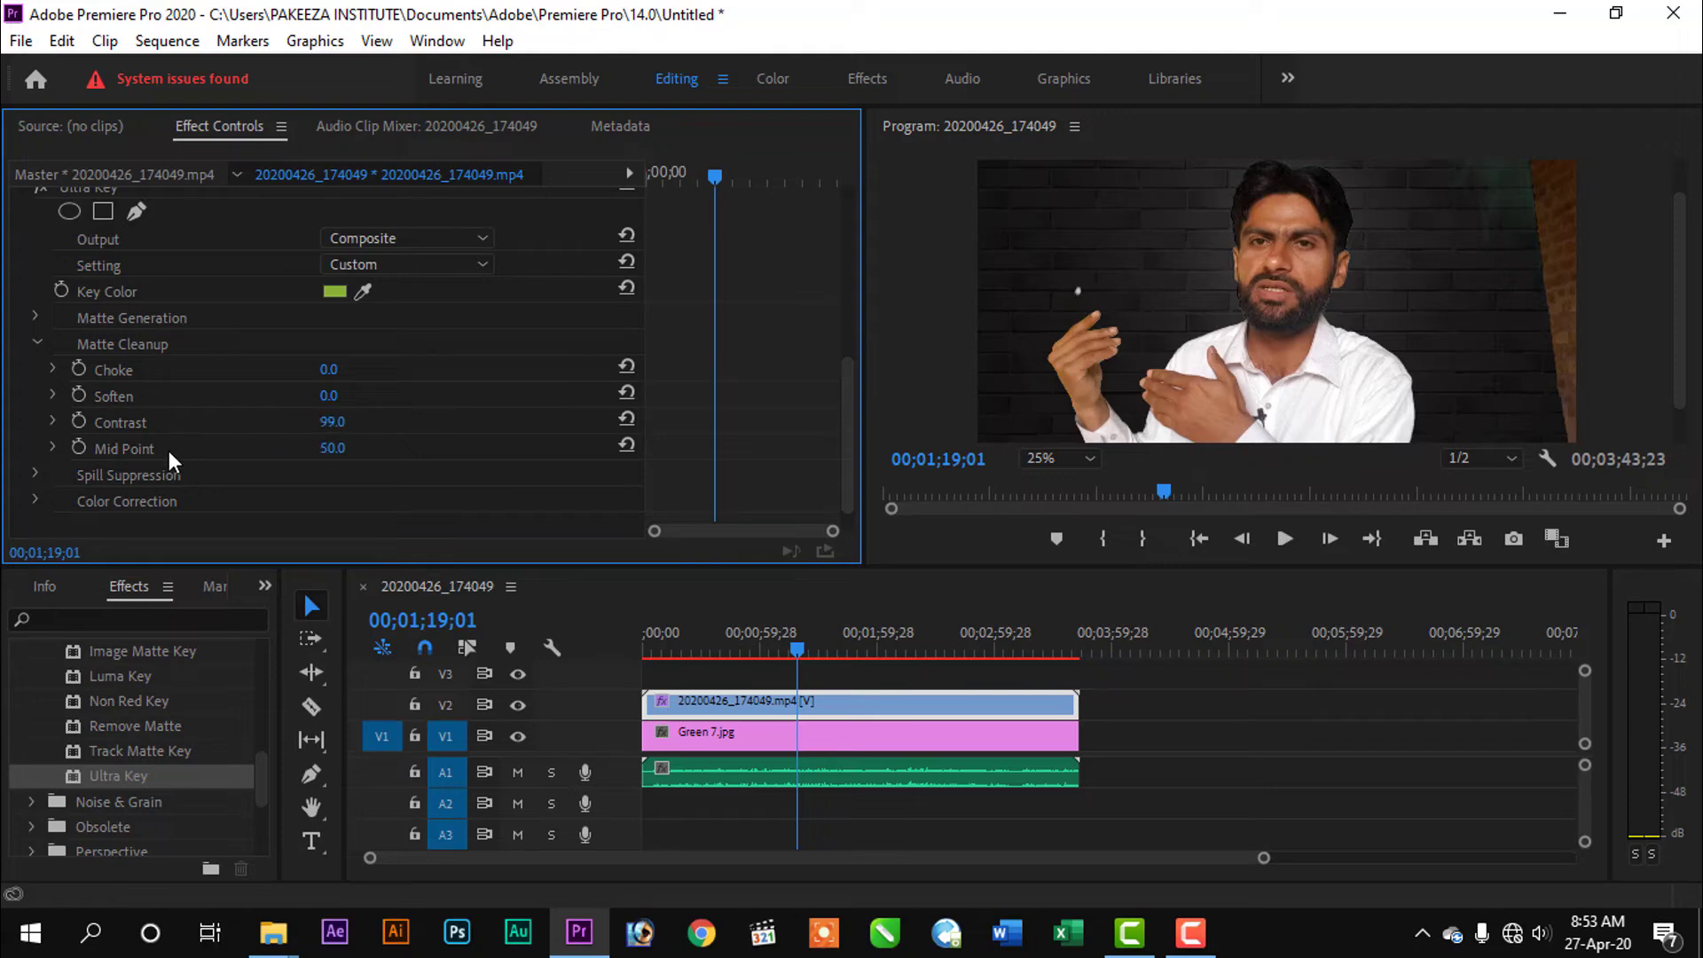
{"action": "left_click_drag", "start_coordinate": [333, 423], "coordinate": [286, 452]}
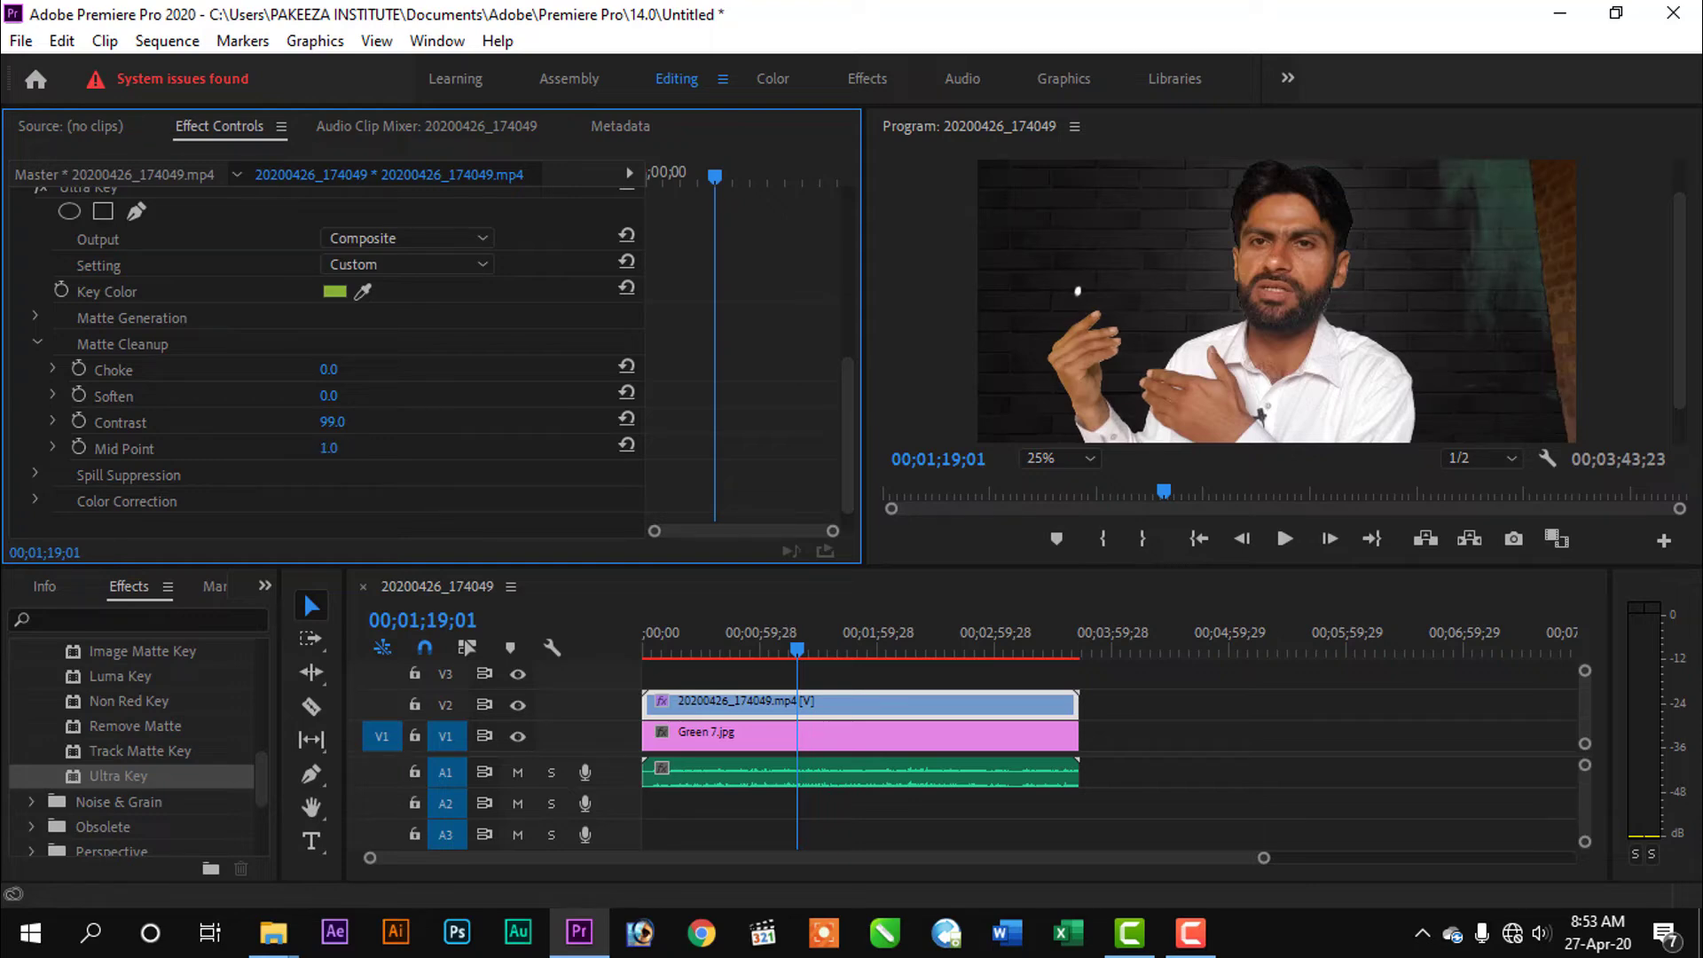
{"action": "left_click_drag", "start_coordinate": [286, 453], "coordinate": [333, 452]}
{"action": "left_click", "coordinate": [333, 450]}
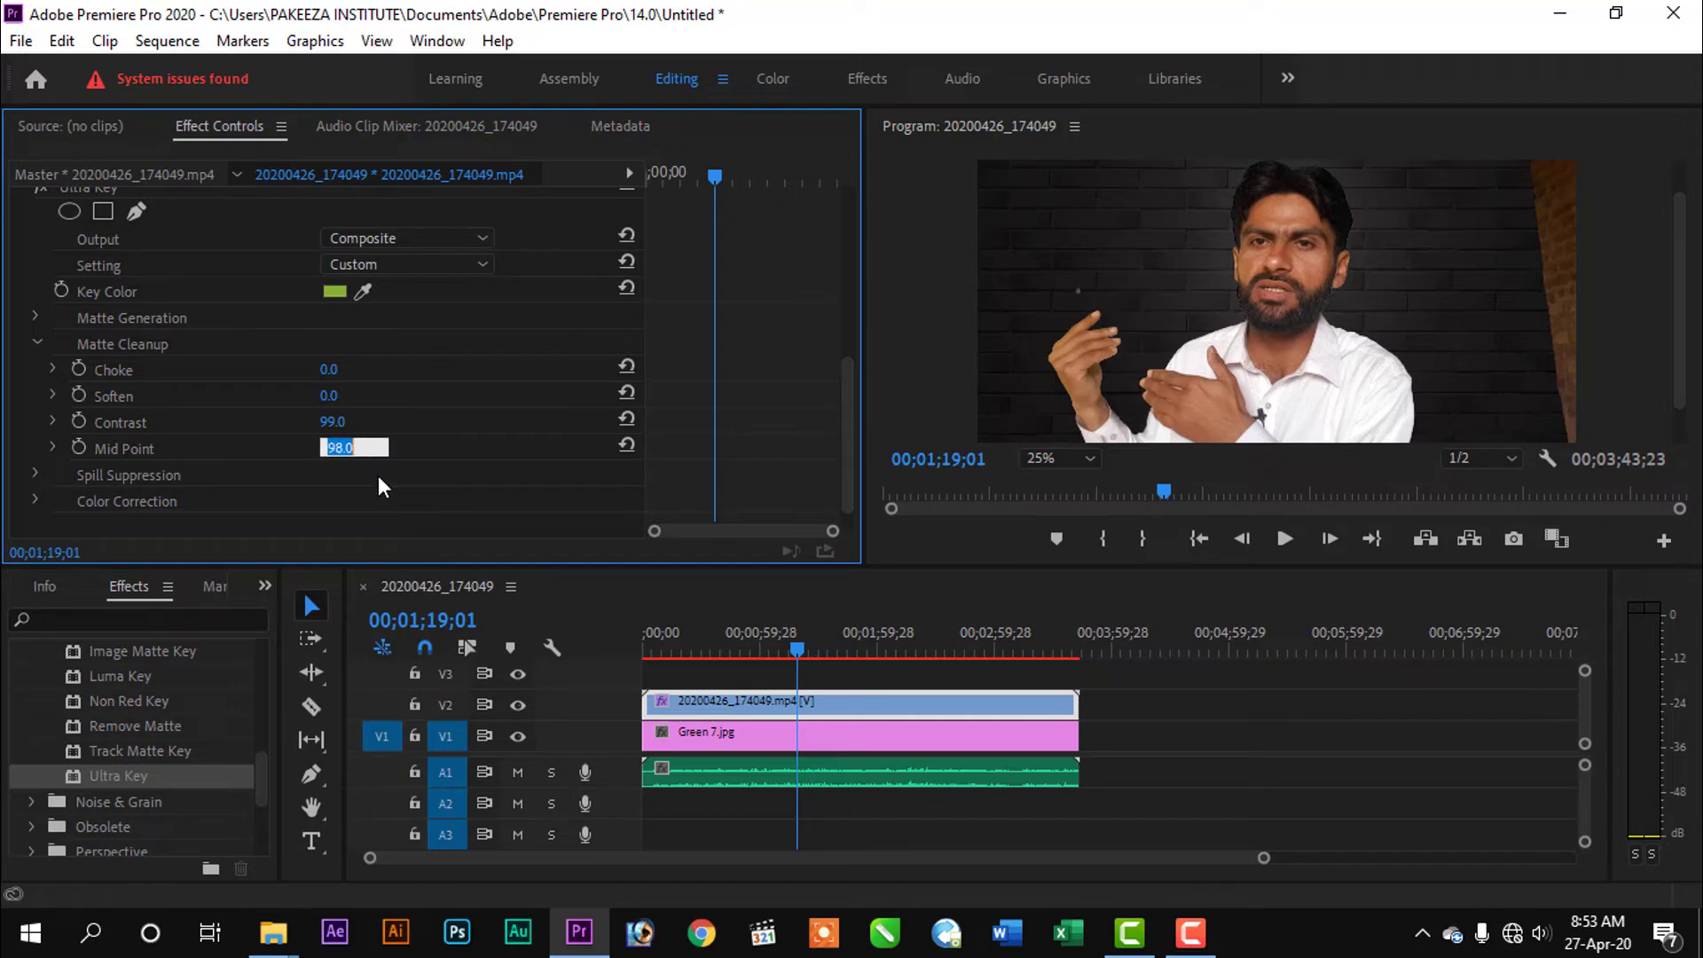
{"action": "type", "text": "100"}
{"action": "key", "text": "Return"}
{"action": "left_click", "coordinate": [340, 425]}
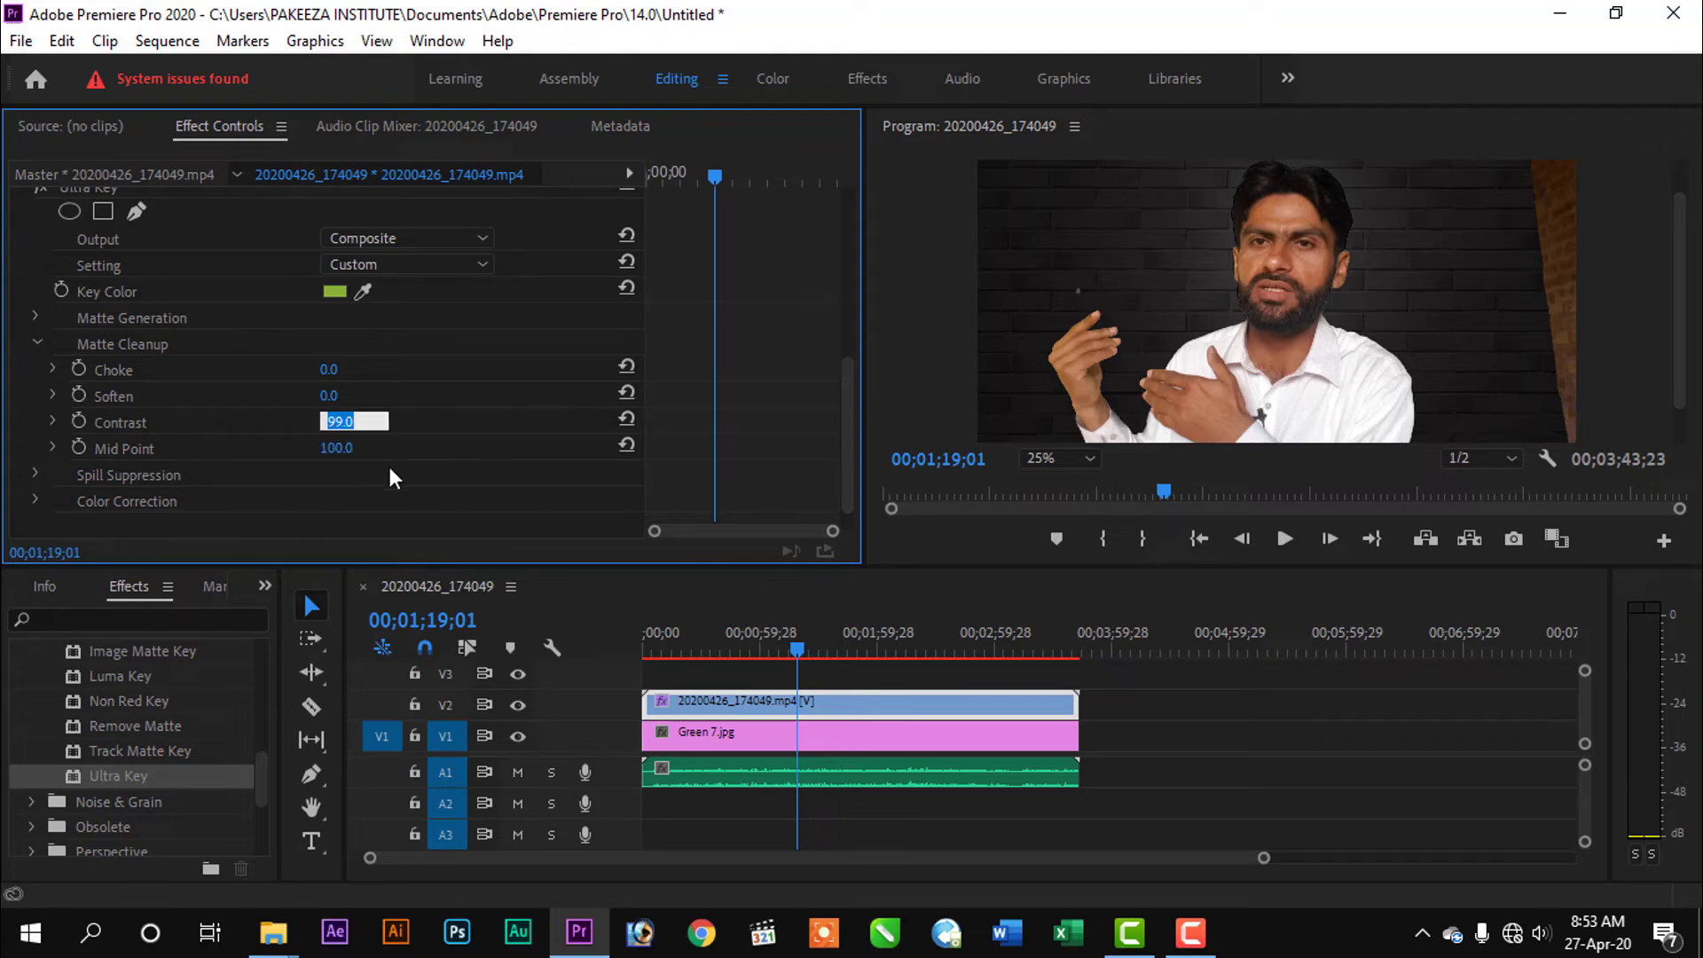
{"action": "type", "text": "100"}
{"action": "key", "text": "Return"}
Enlarge the program preview to 50% and set Matte Cleanup's Choke to 46 and Soften to 12.
{"action": "left_click_drag", "start_coordinate": [1004, 570], "coordinate": [990, 704]}
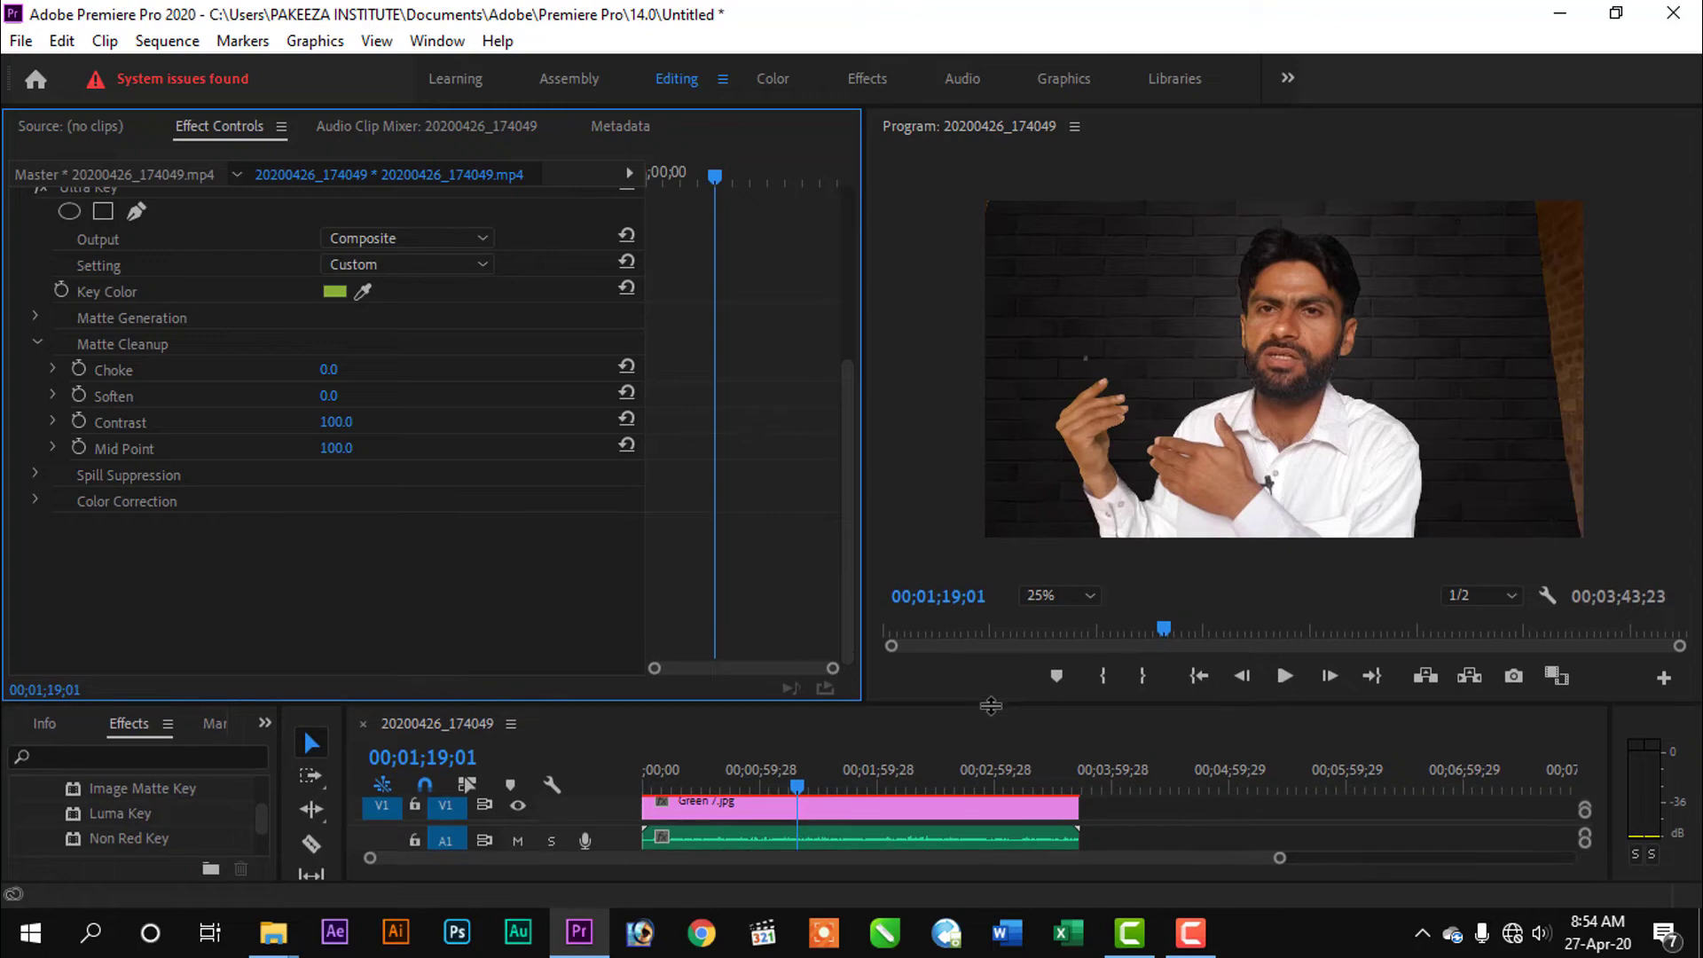
{"action": "left_click", "coordinate": [1087, 597]}
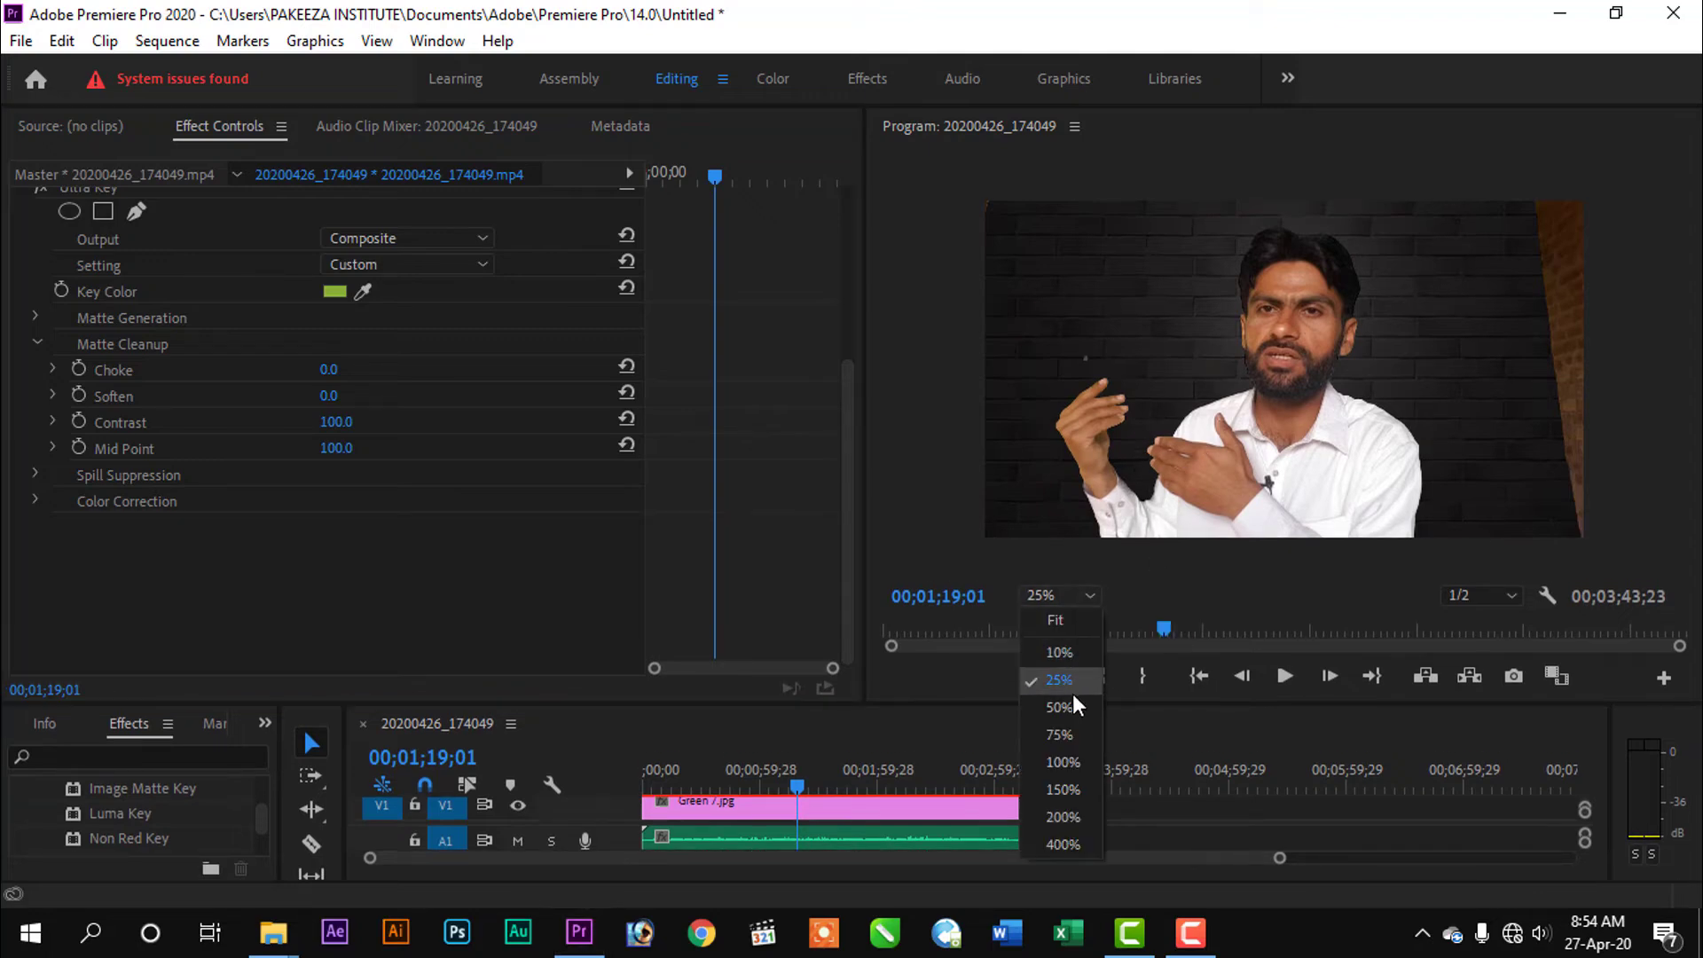
{"action": "left_click", "coordinate": [1073, 705]}
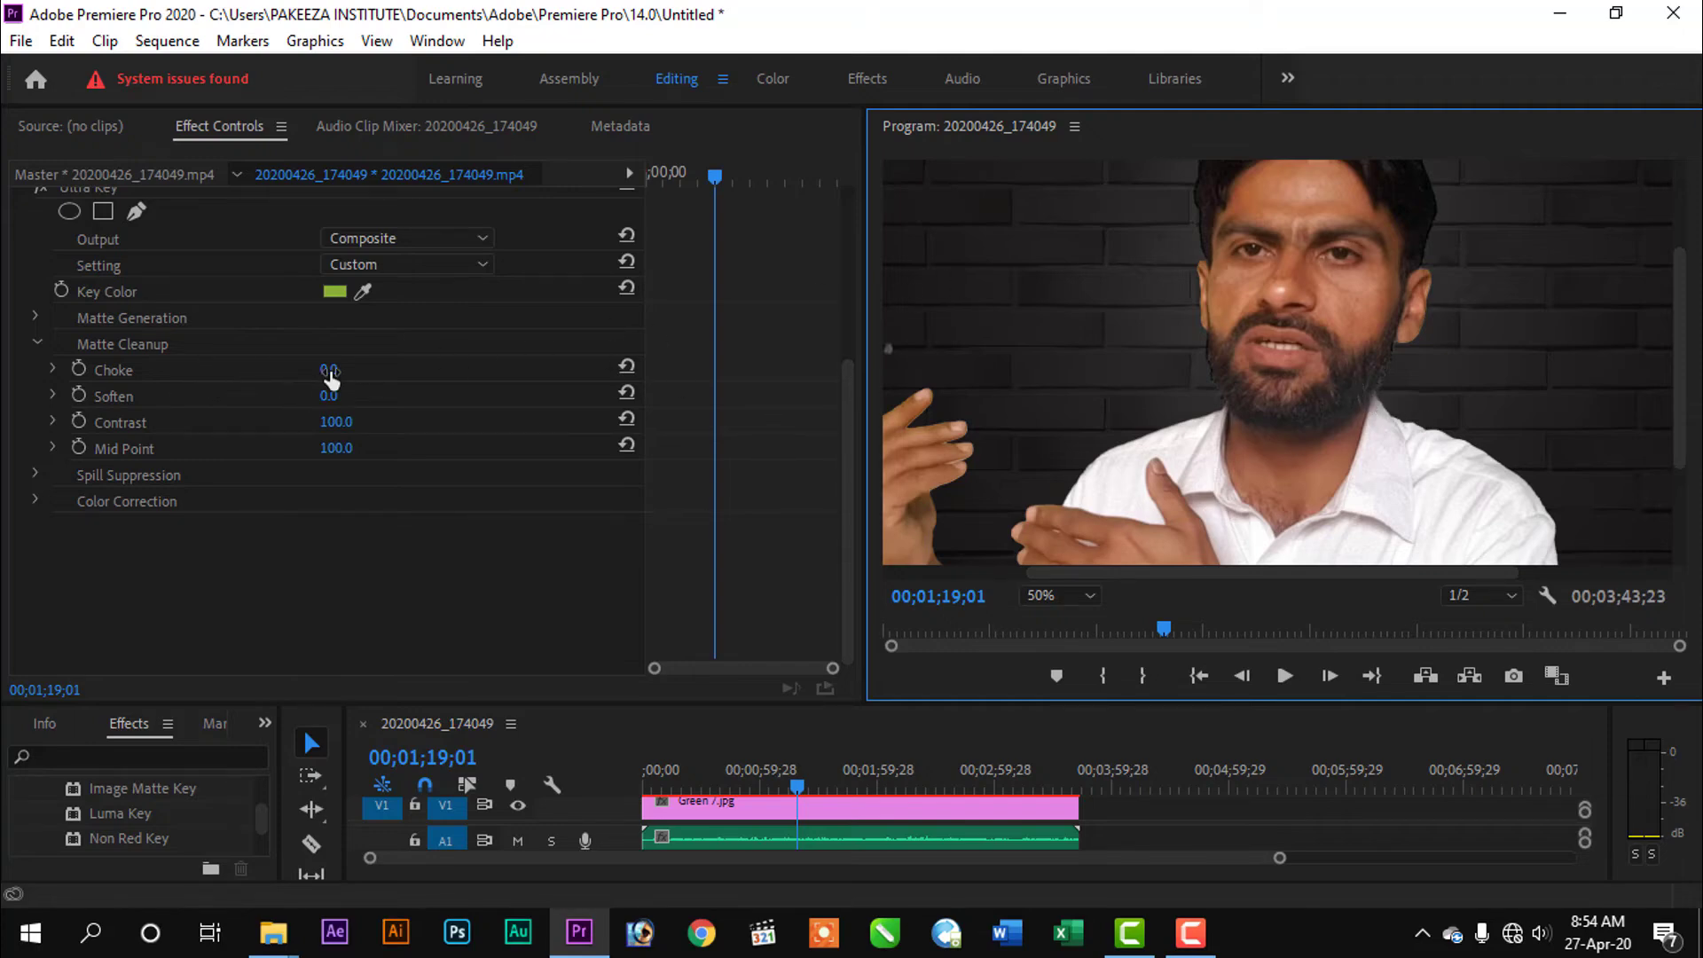
{"action": "left_click_drag", "start_coordinate": [328, 371], "coordinate": [372, 370]}
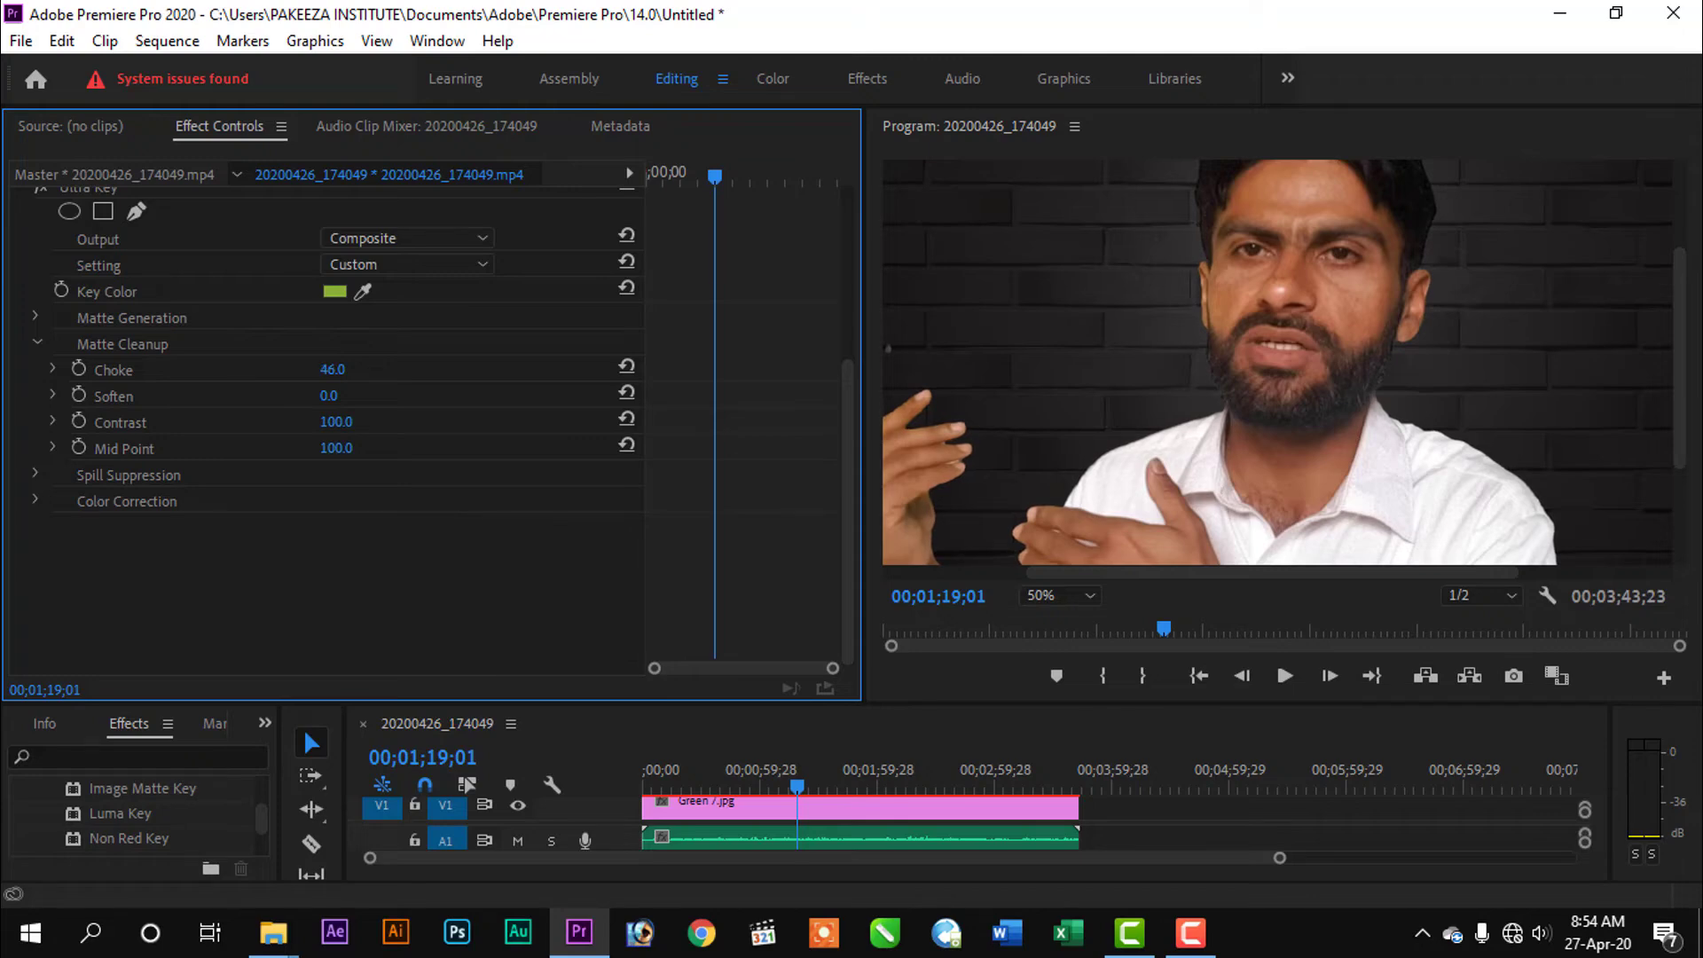
{"action": "left_click_drag", "start_coordinate": [330, 399], "coordinate": [347, 399]}
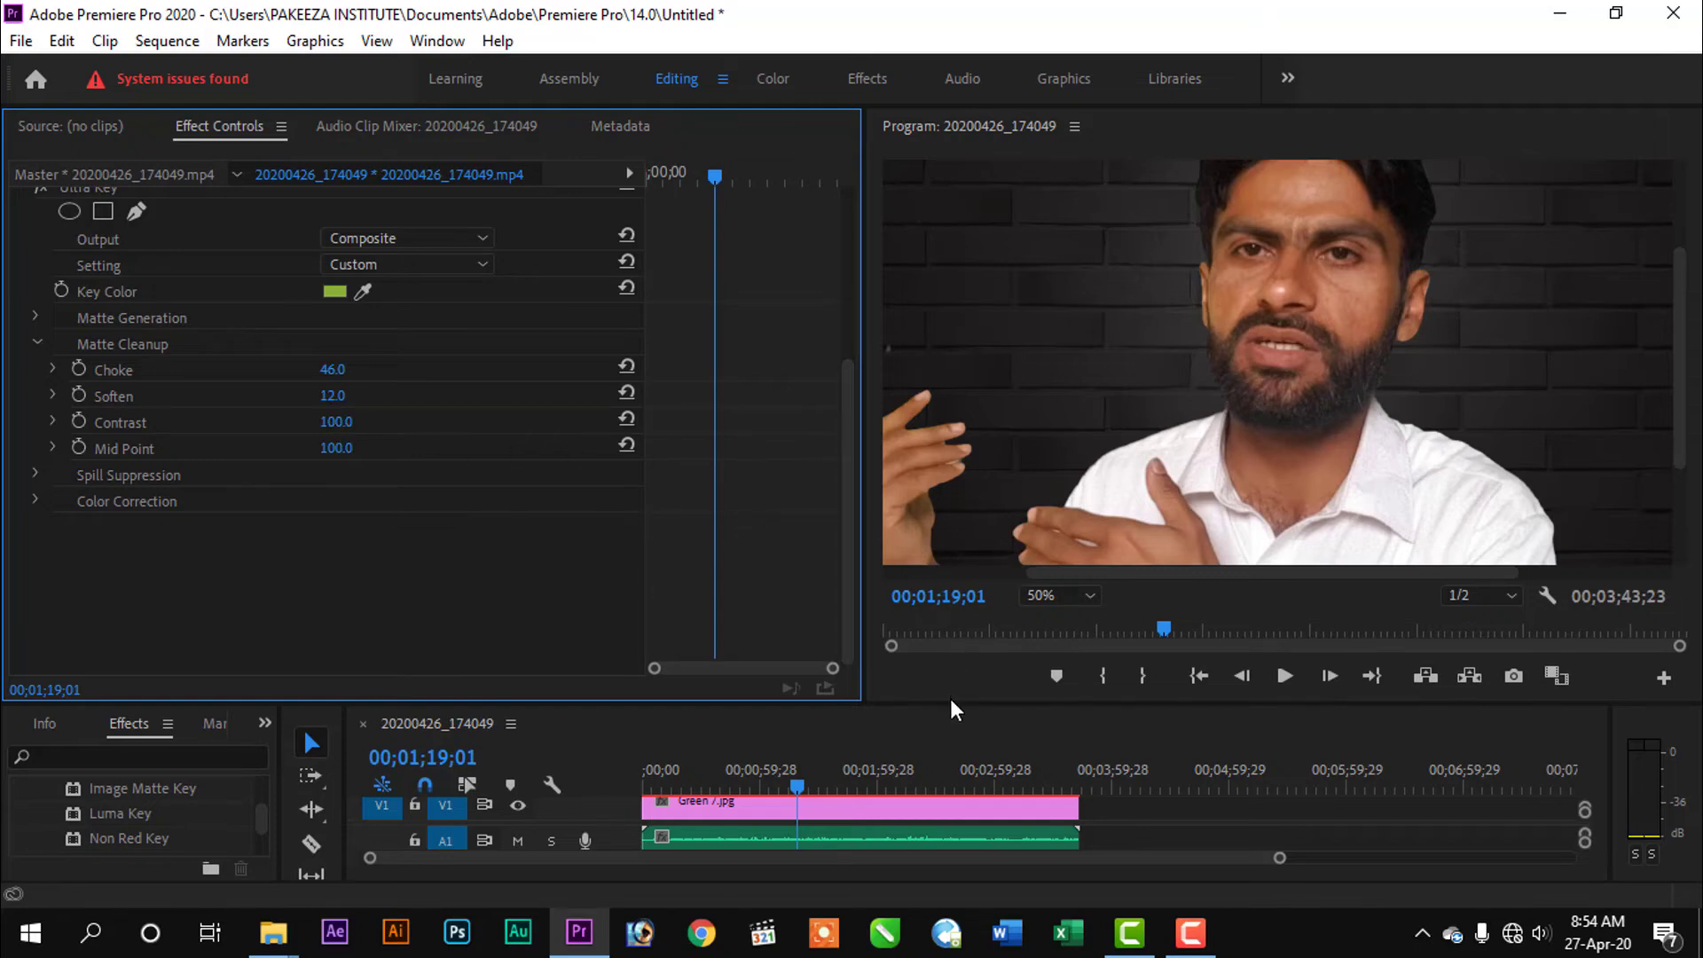
Fit the whole frame in the program preview, rebalance the preview and timeline heights, and deselect the clip.
{"action": "left_click_drag", "start_coordinate": [956, 705], "coordinate": [970, 505]}
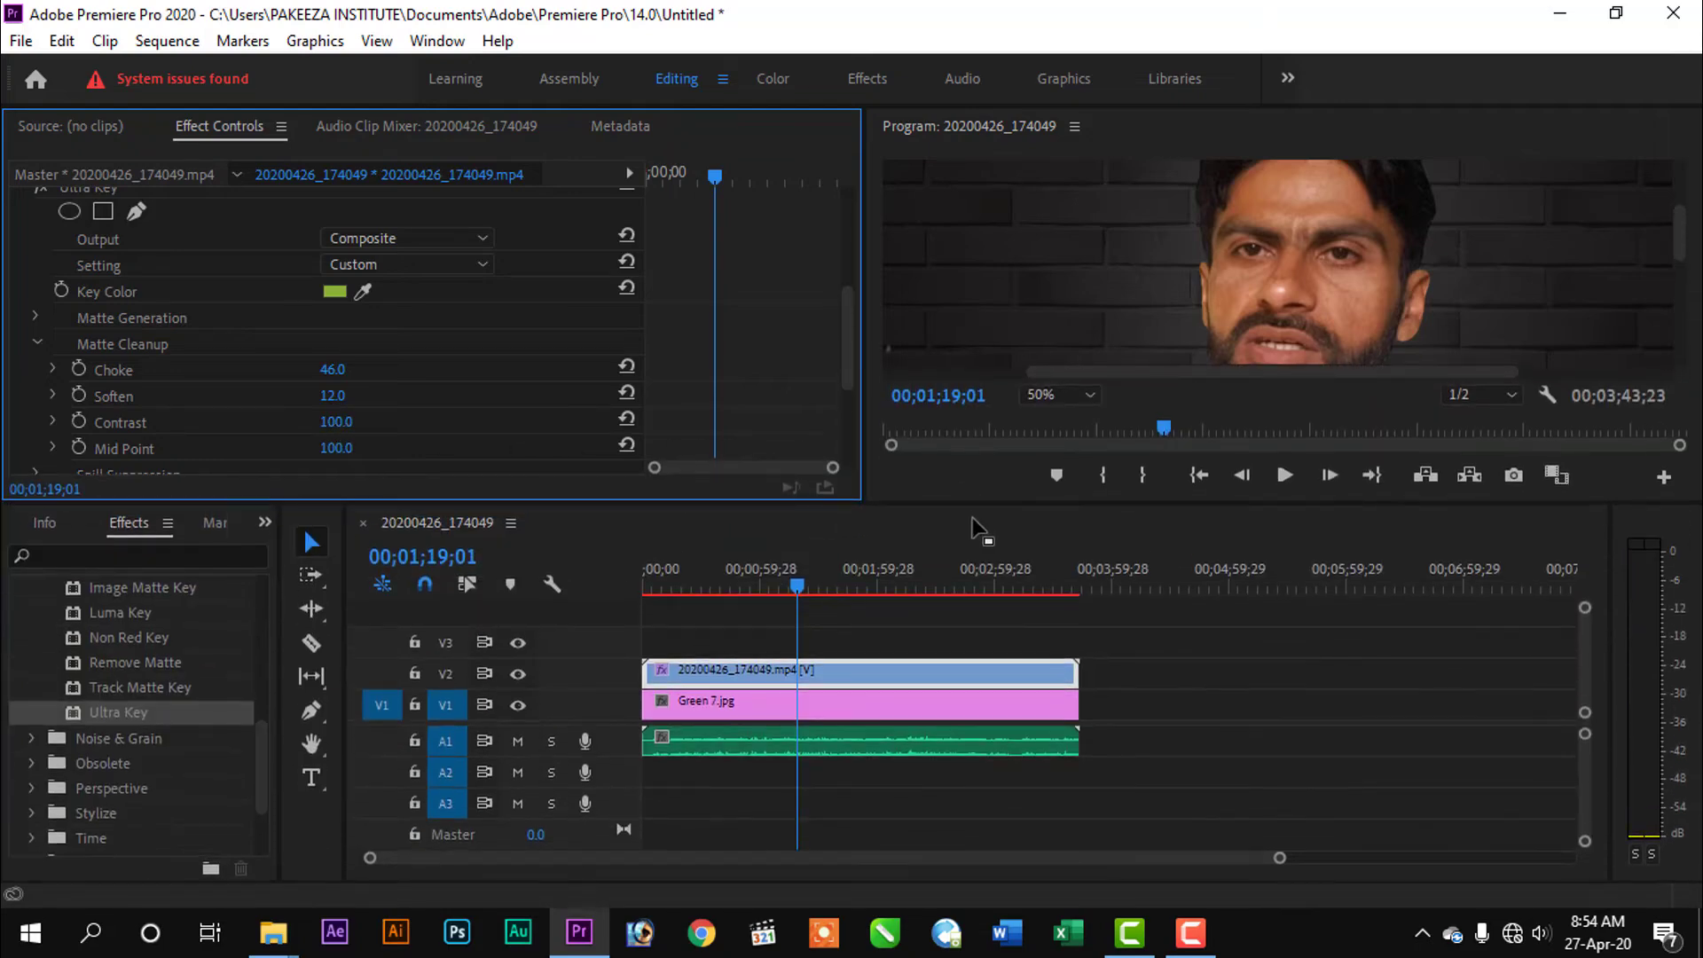
{"action": "left_click", "coordinate": [1089, 396]}
{"action": "left_click", "coordinate": [1069, 420]}
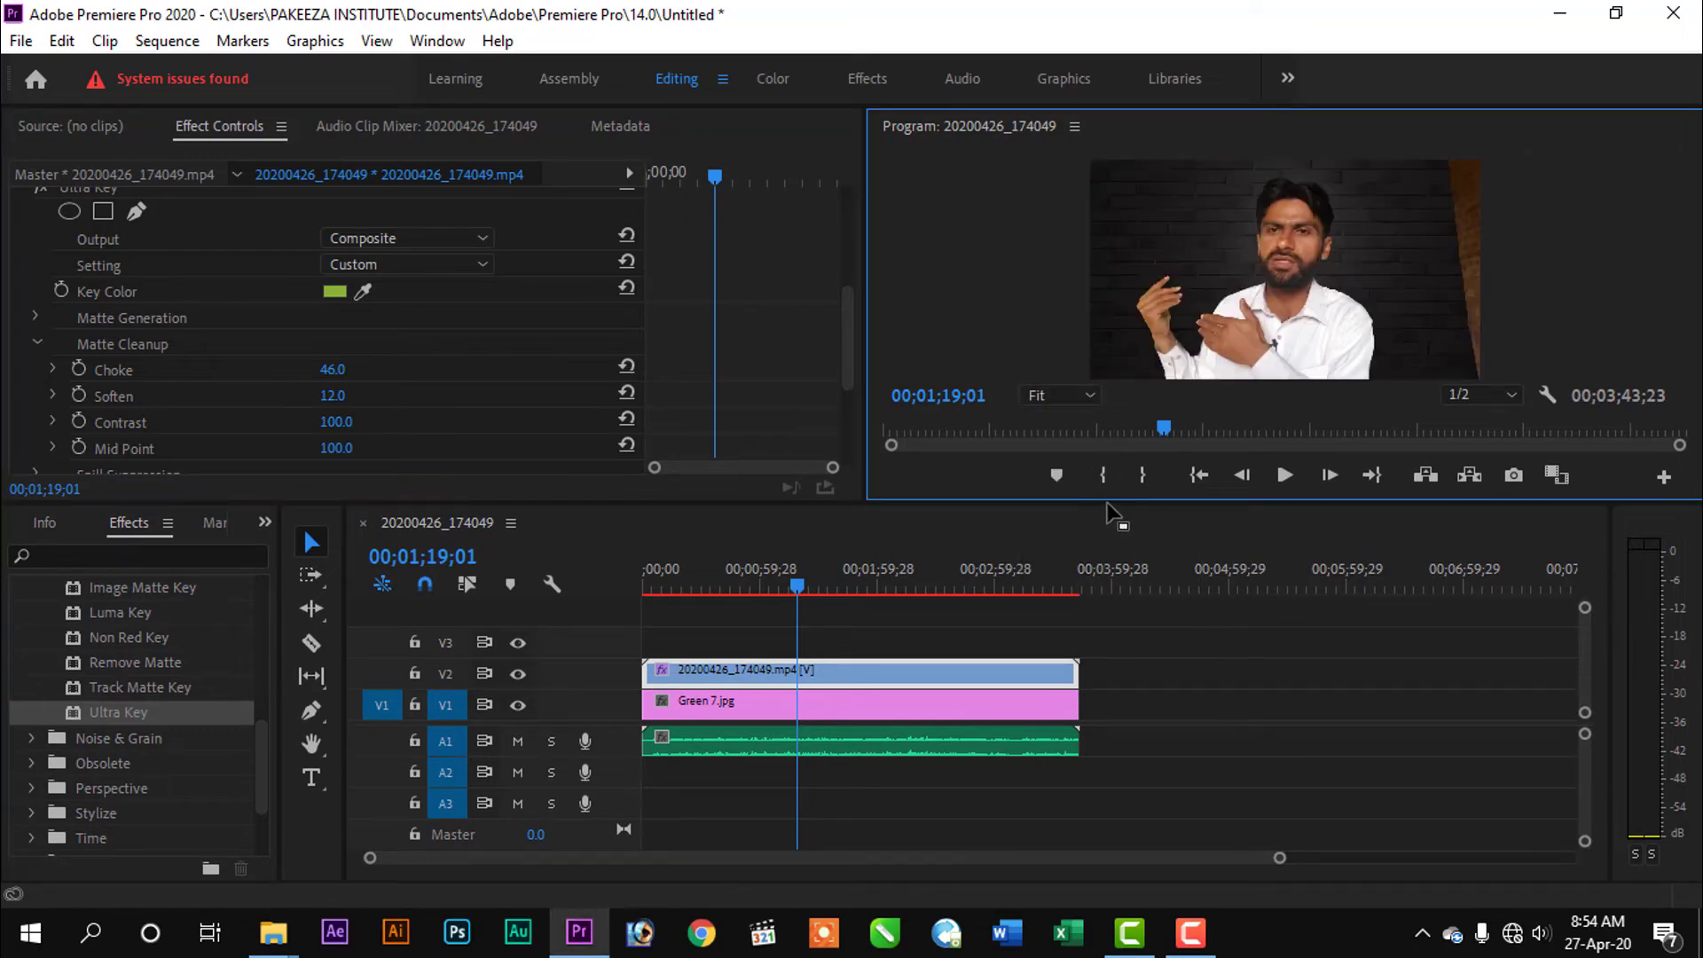
{"action": "left_click_drag", "start_coordinate": [1105, 504], "coordinate": [1116, 617]}
{"action": "left_click", "coordinate": [1115, 753]}
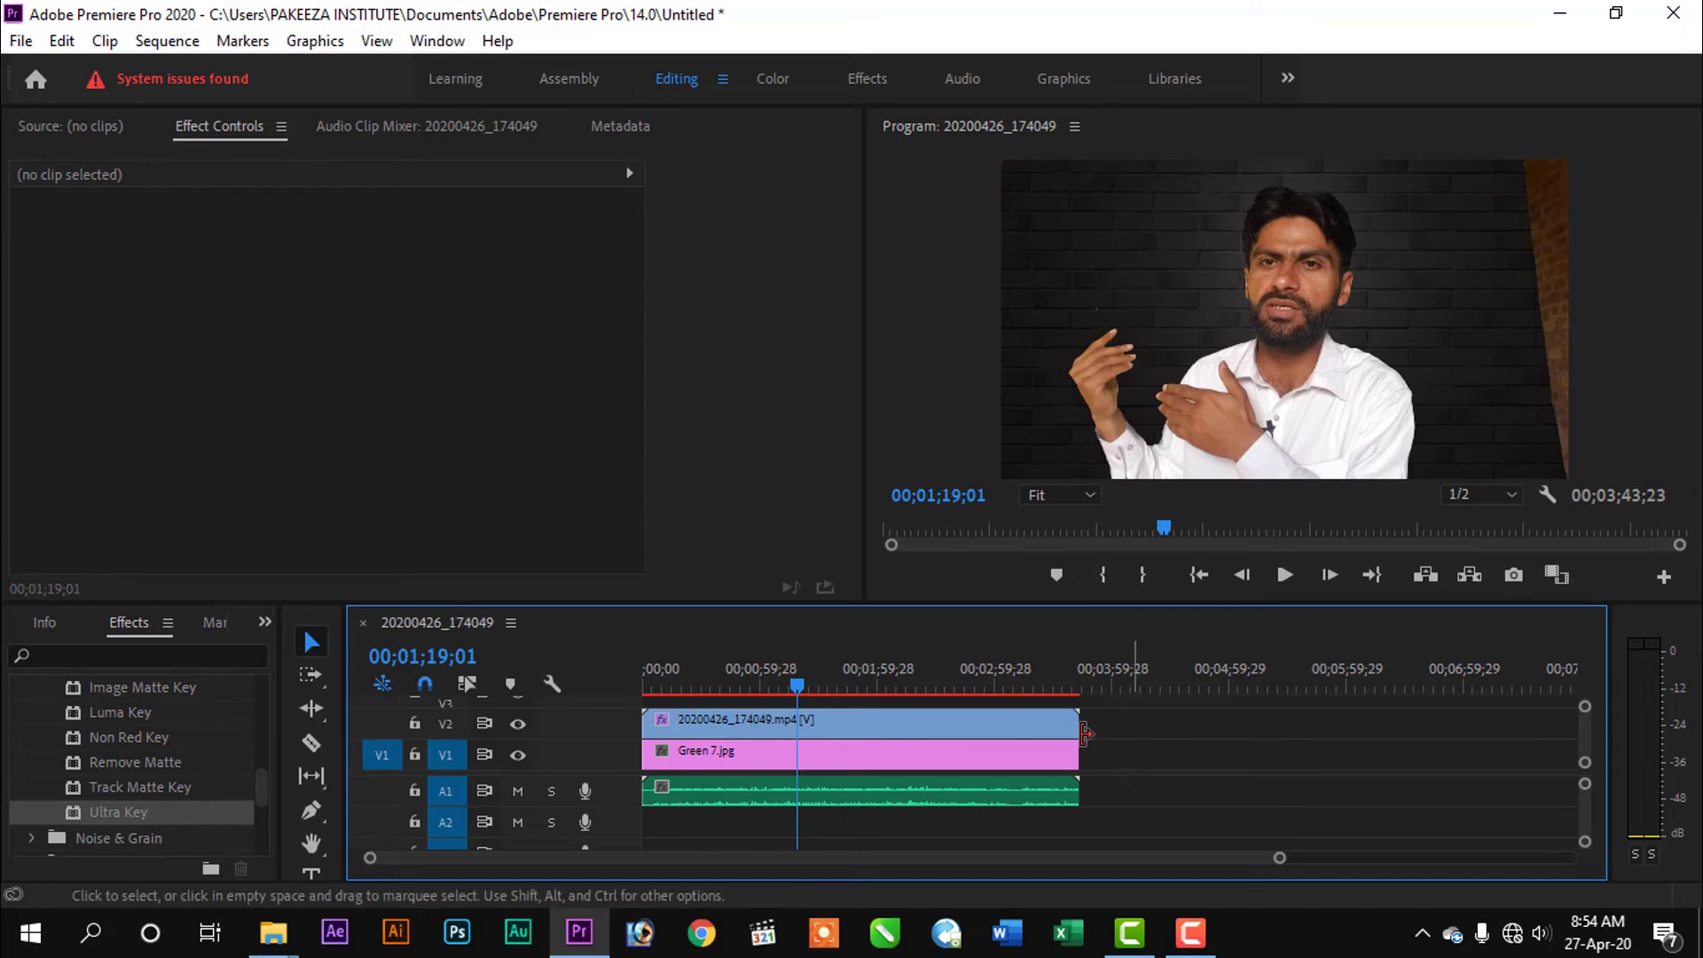
Start a free-draw mask under Opacity on the 20200426_174049.mp4 video clip.
{"action": "left_click", "coordinate": [882, 730]}
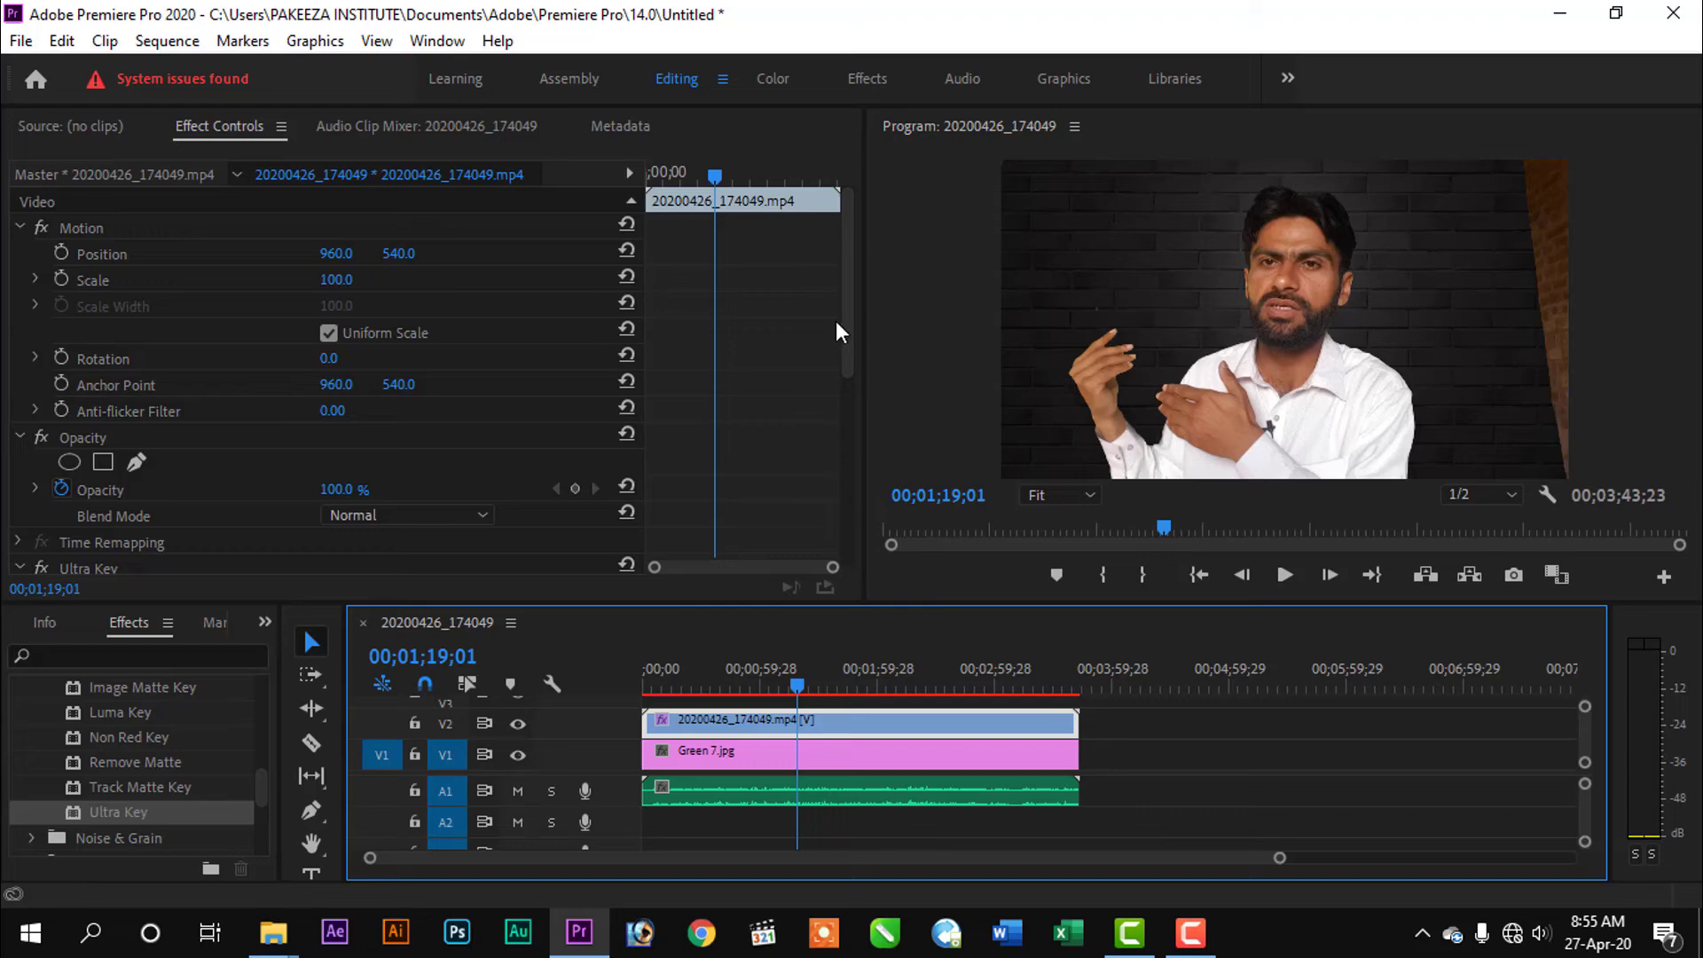
{"action": "left_click_drag", "start_coordinate": [848, 326], "coordinate": [864, 396]}
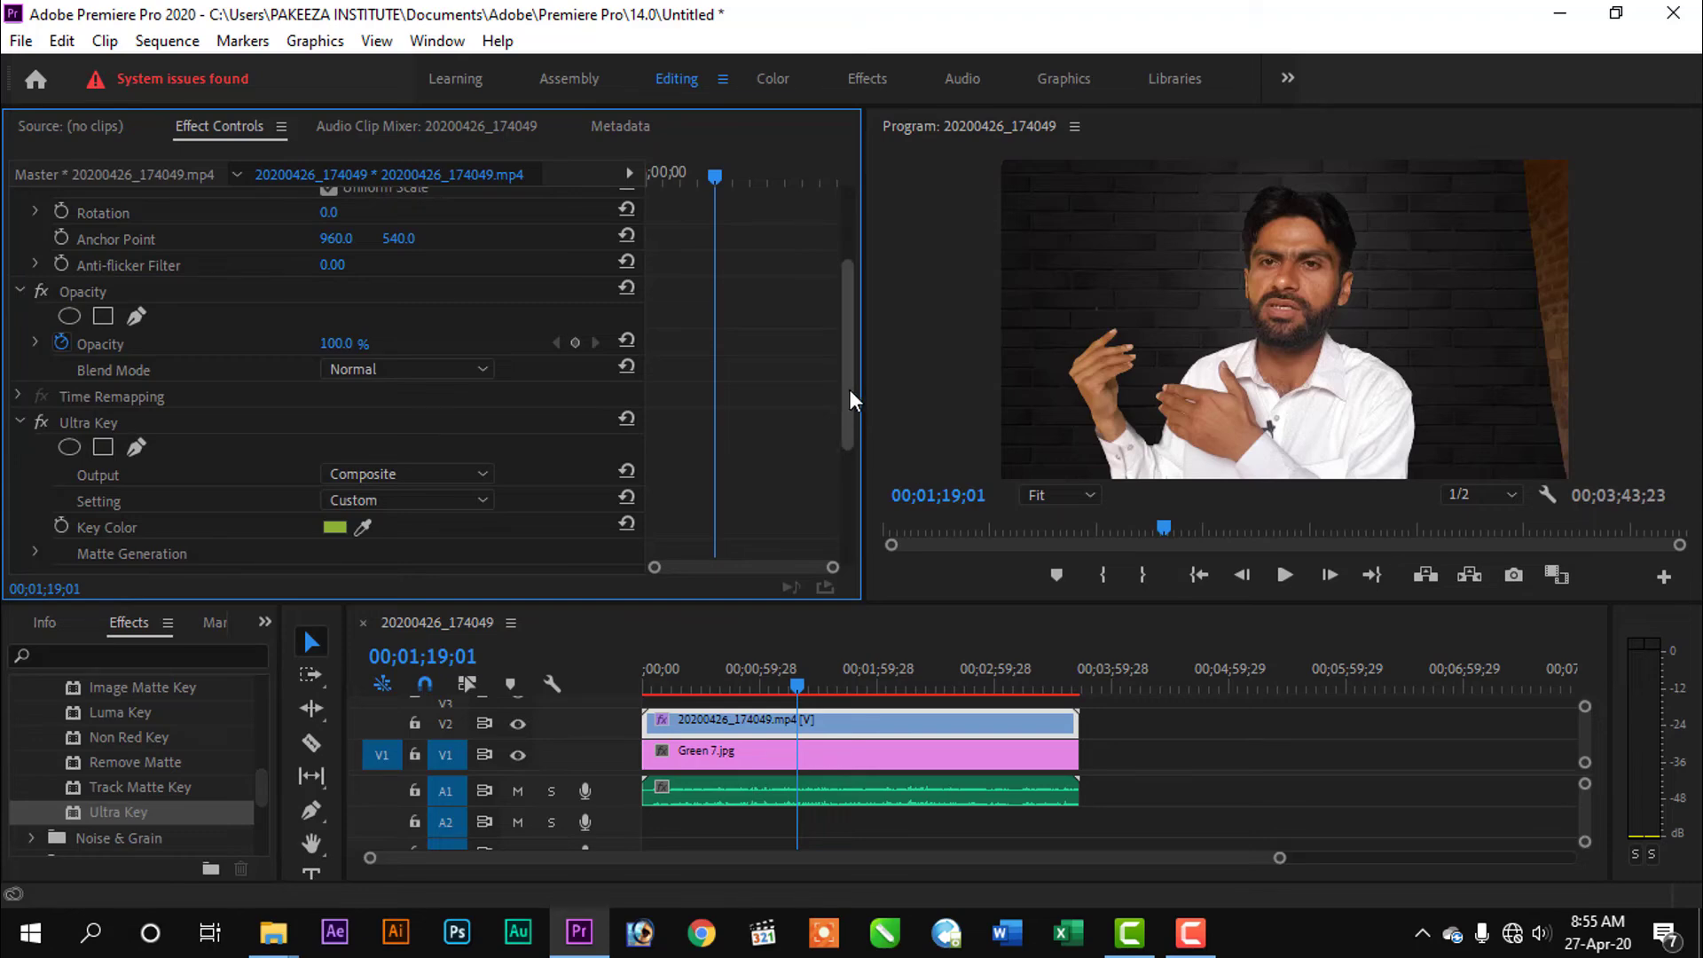
{"action": "left_click_drag", "start_coordinate": [849, 390], "coordinate": [855, 328]}
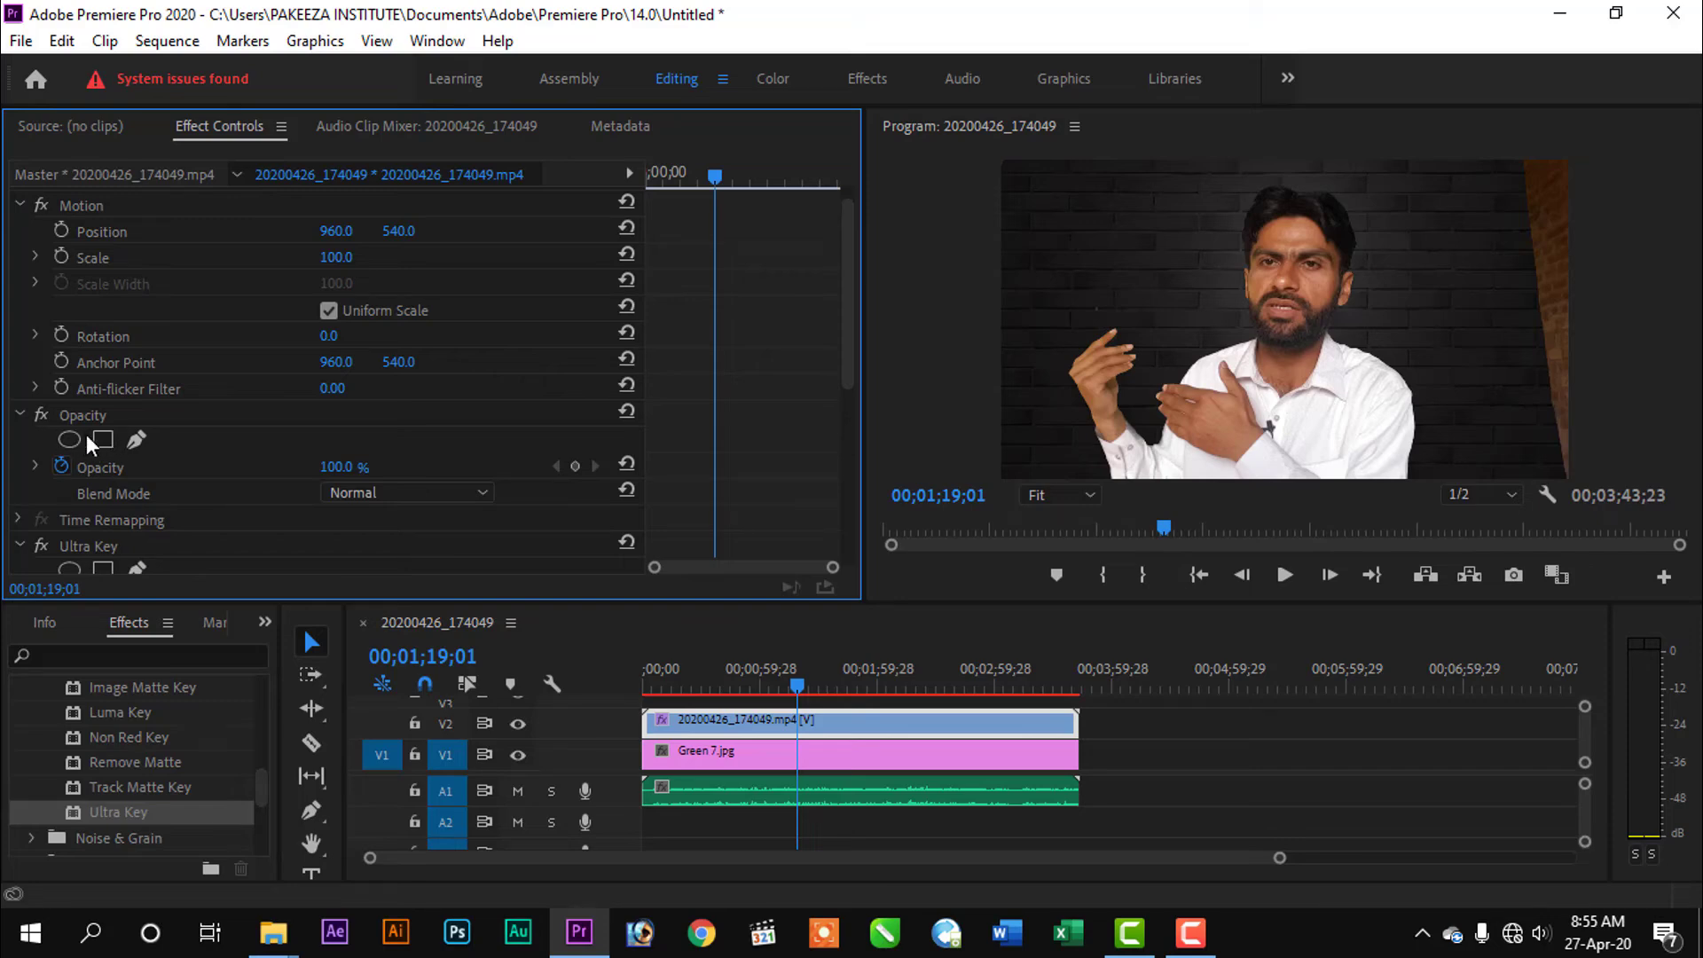
{"action": "left_click", "coordinate": [140, 439]}
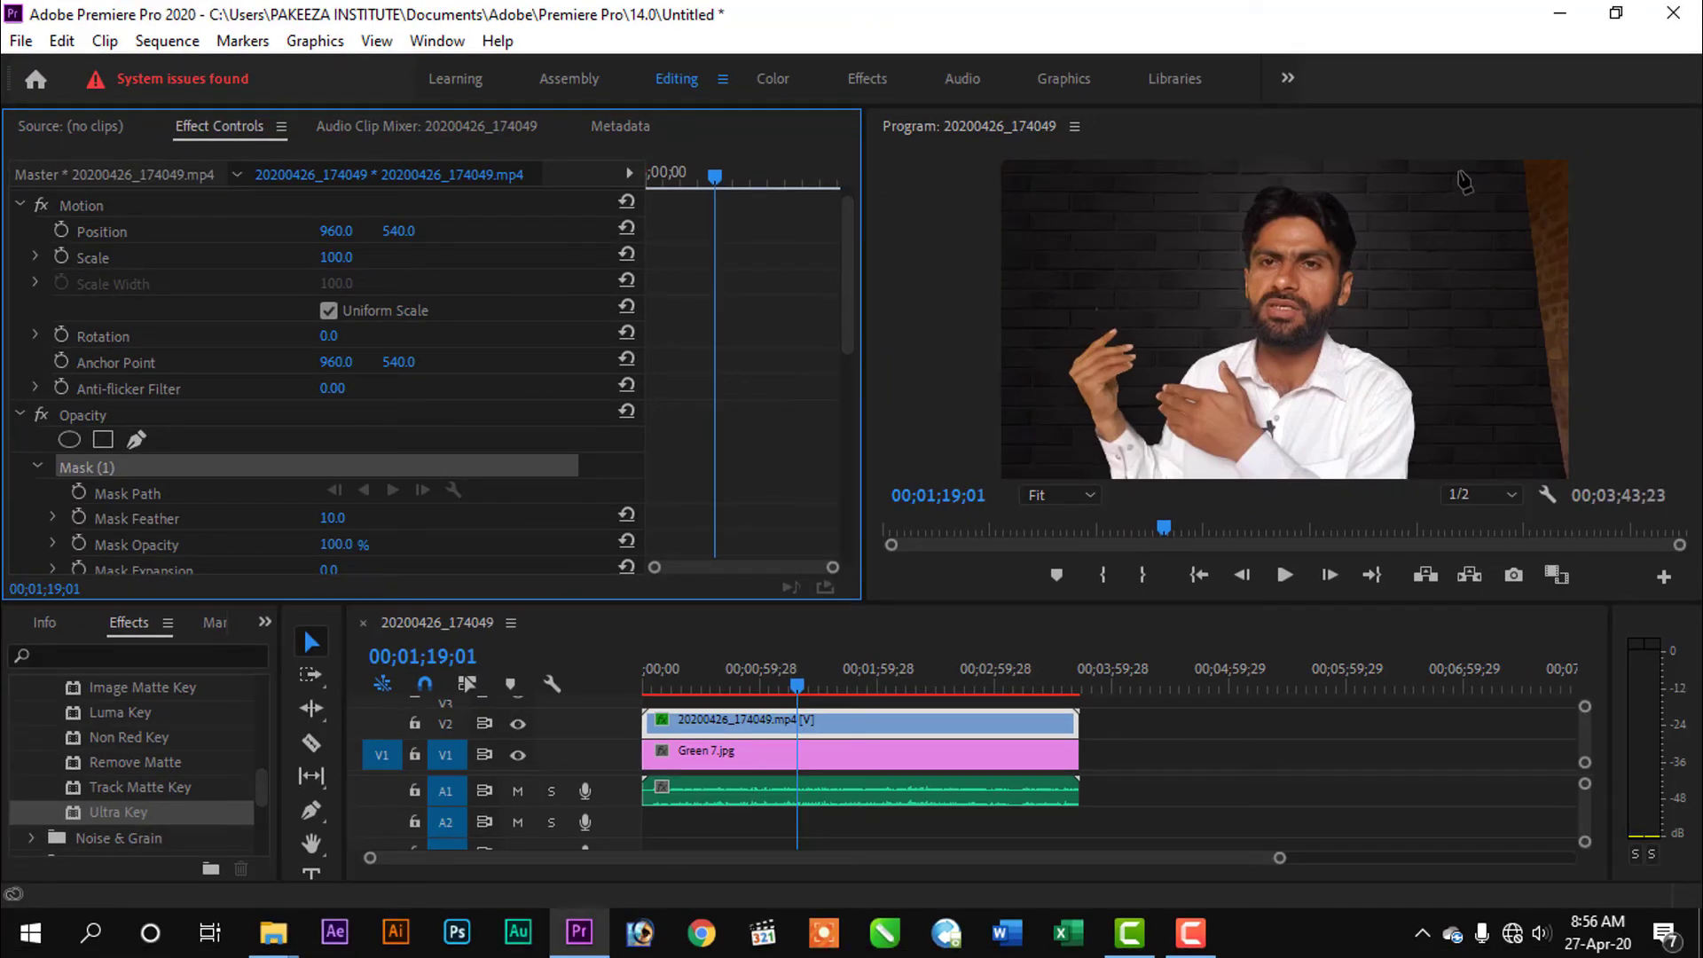
{"action": "left_click", "coordinate": [1004, 352]}
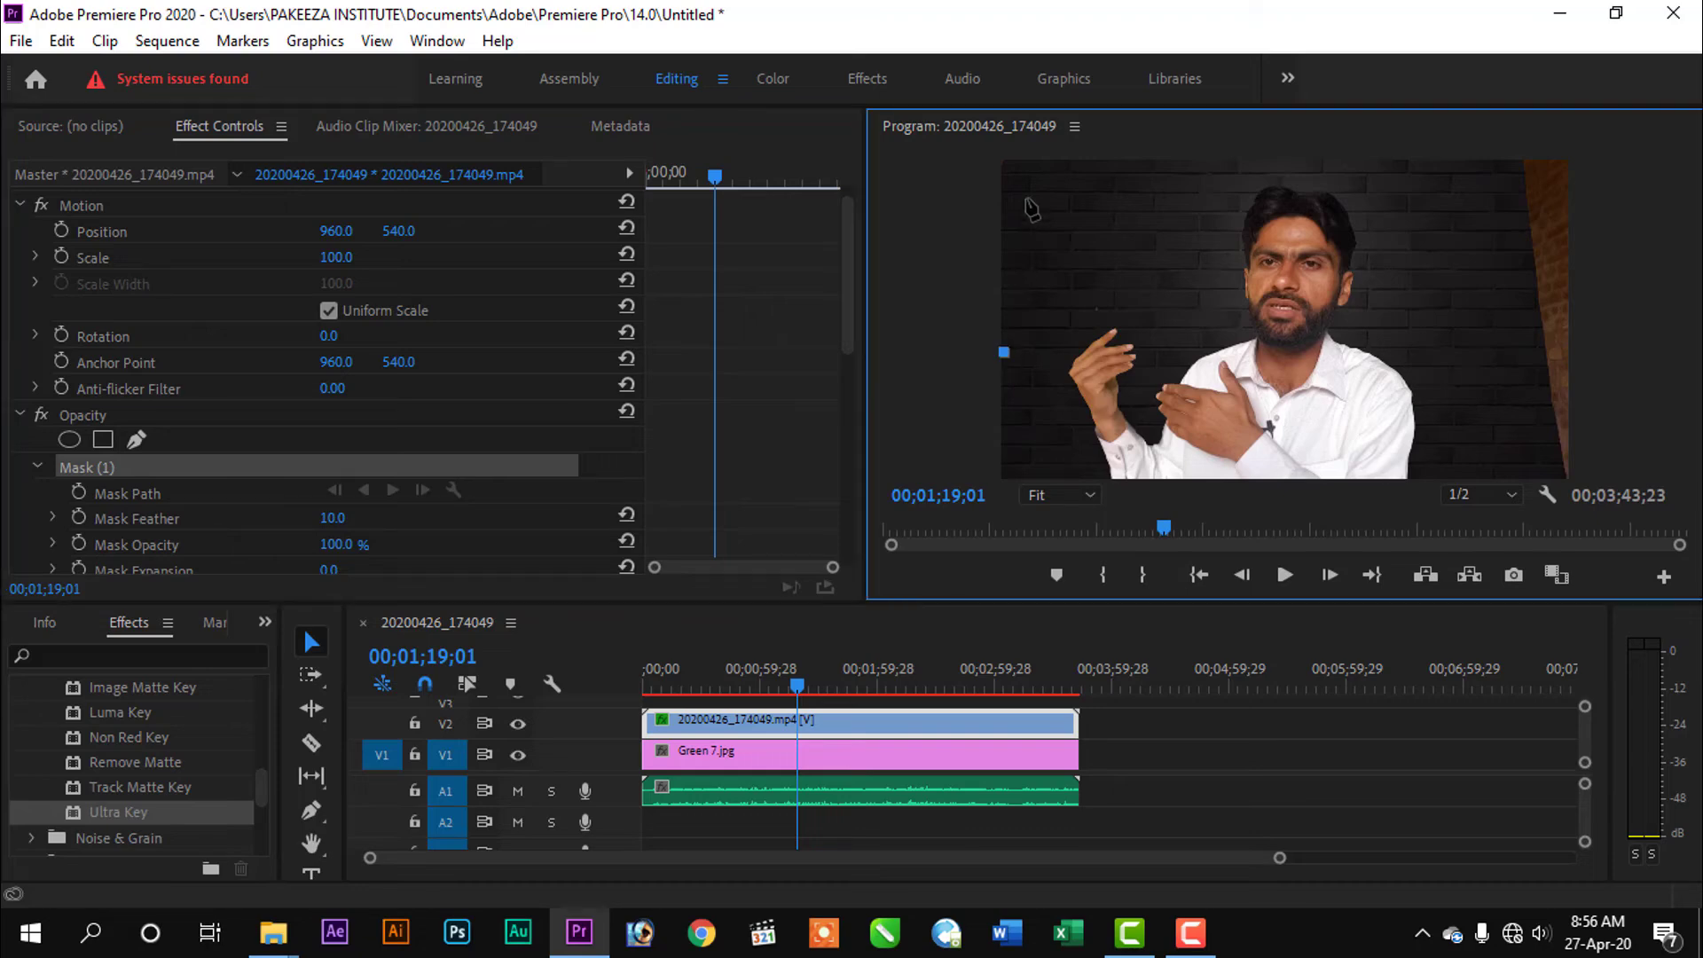
{"action": "left_click", "coordinate": [1026, 200]}
{"action": "left_click", "coordinate": [1140, 172]}
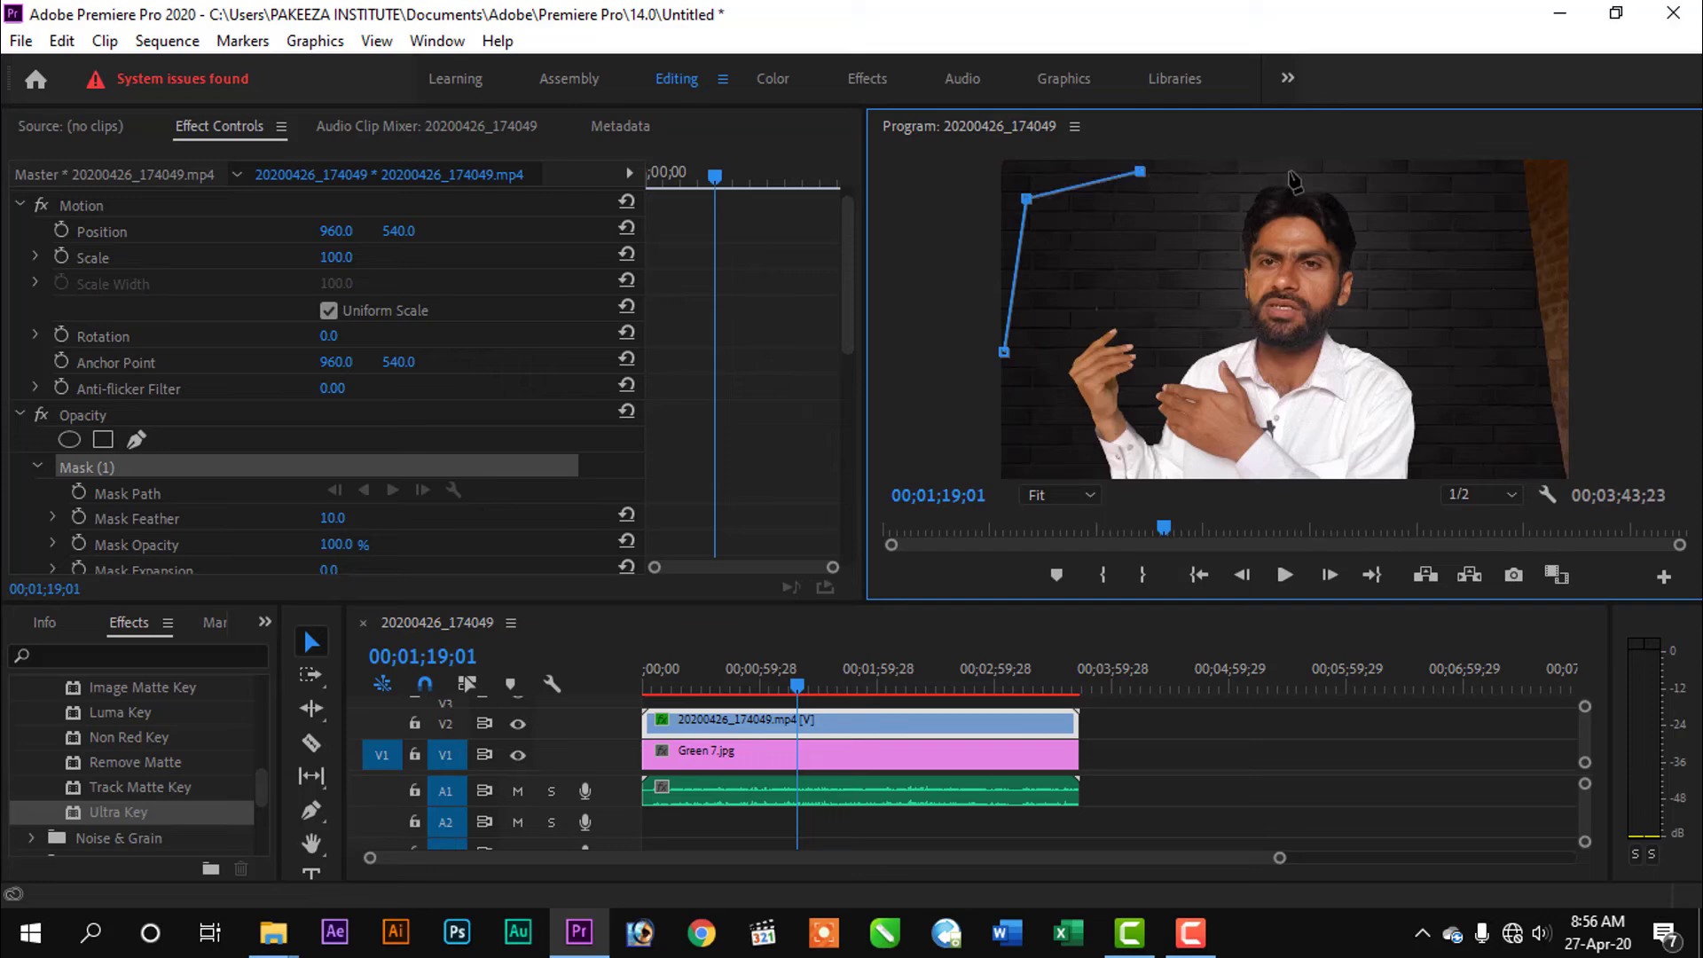
{"action": "left_click", "coordinate": [1290, 167]}
{"action": "left_click", "coordinate": [1403, 171]}
{"action": "left_click", "coordinate": [1499, 201]}
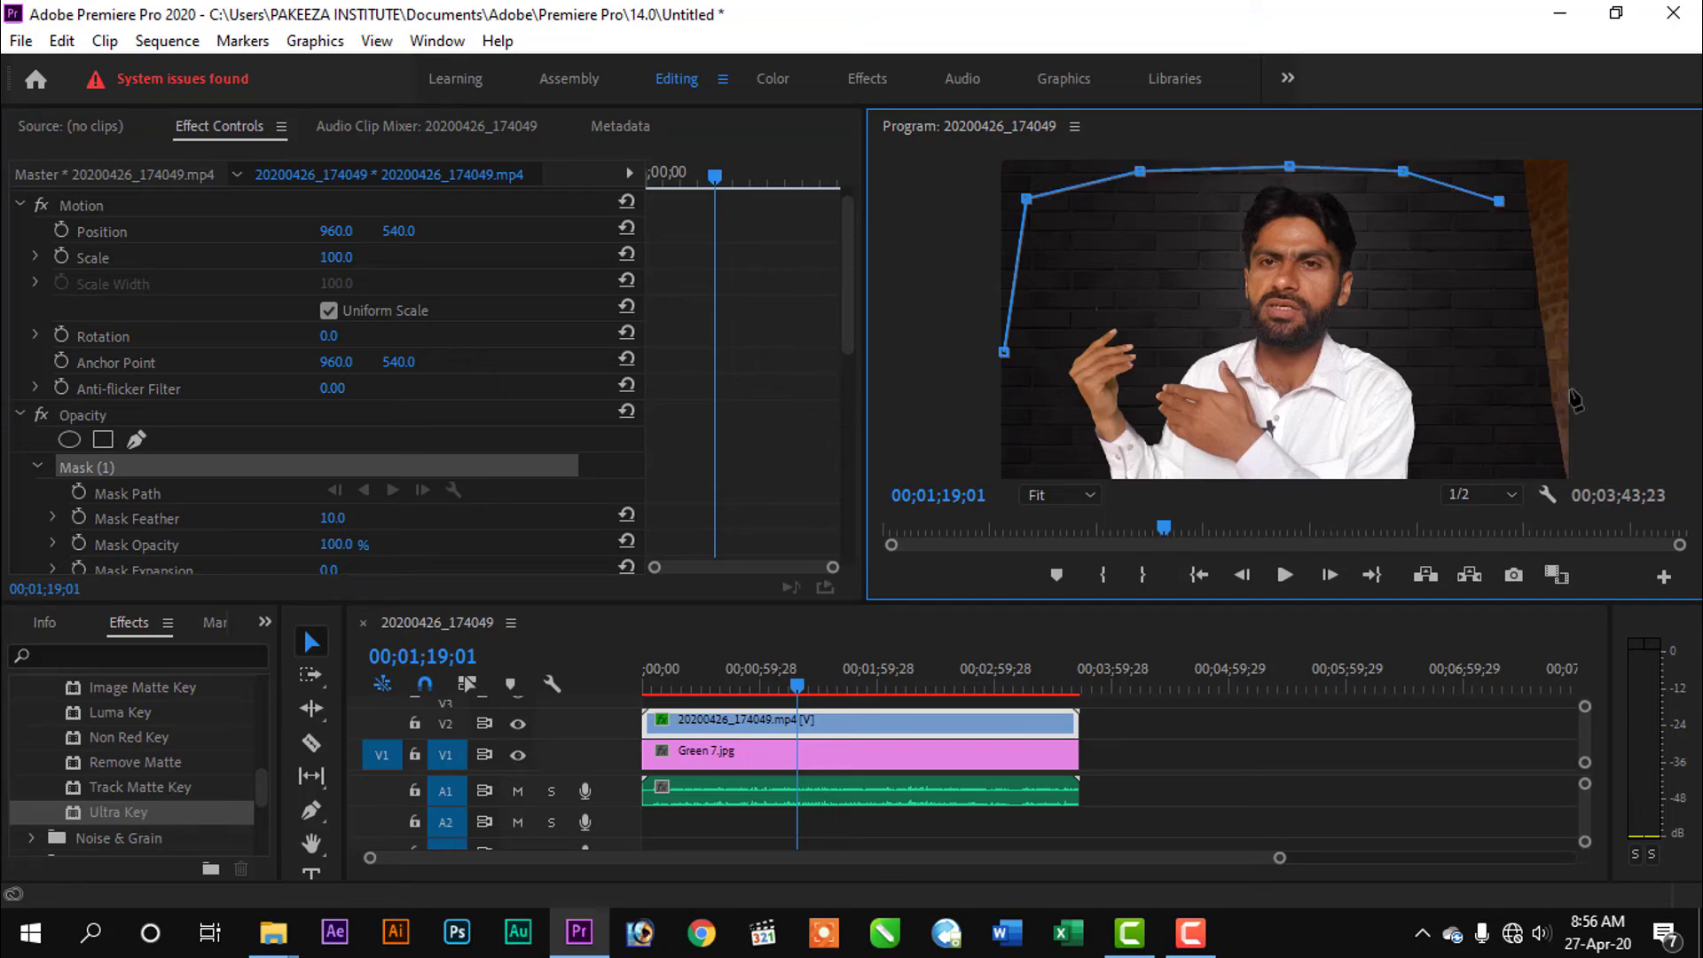
{"action": "left_click", "coordinate": [1559, 478]}
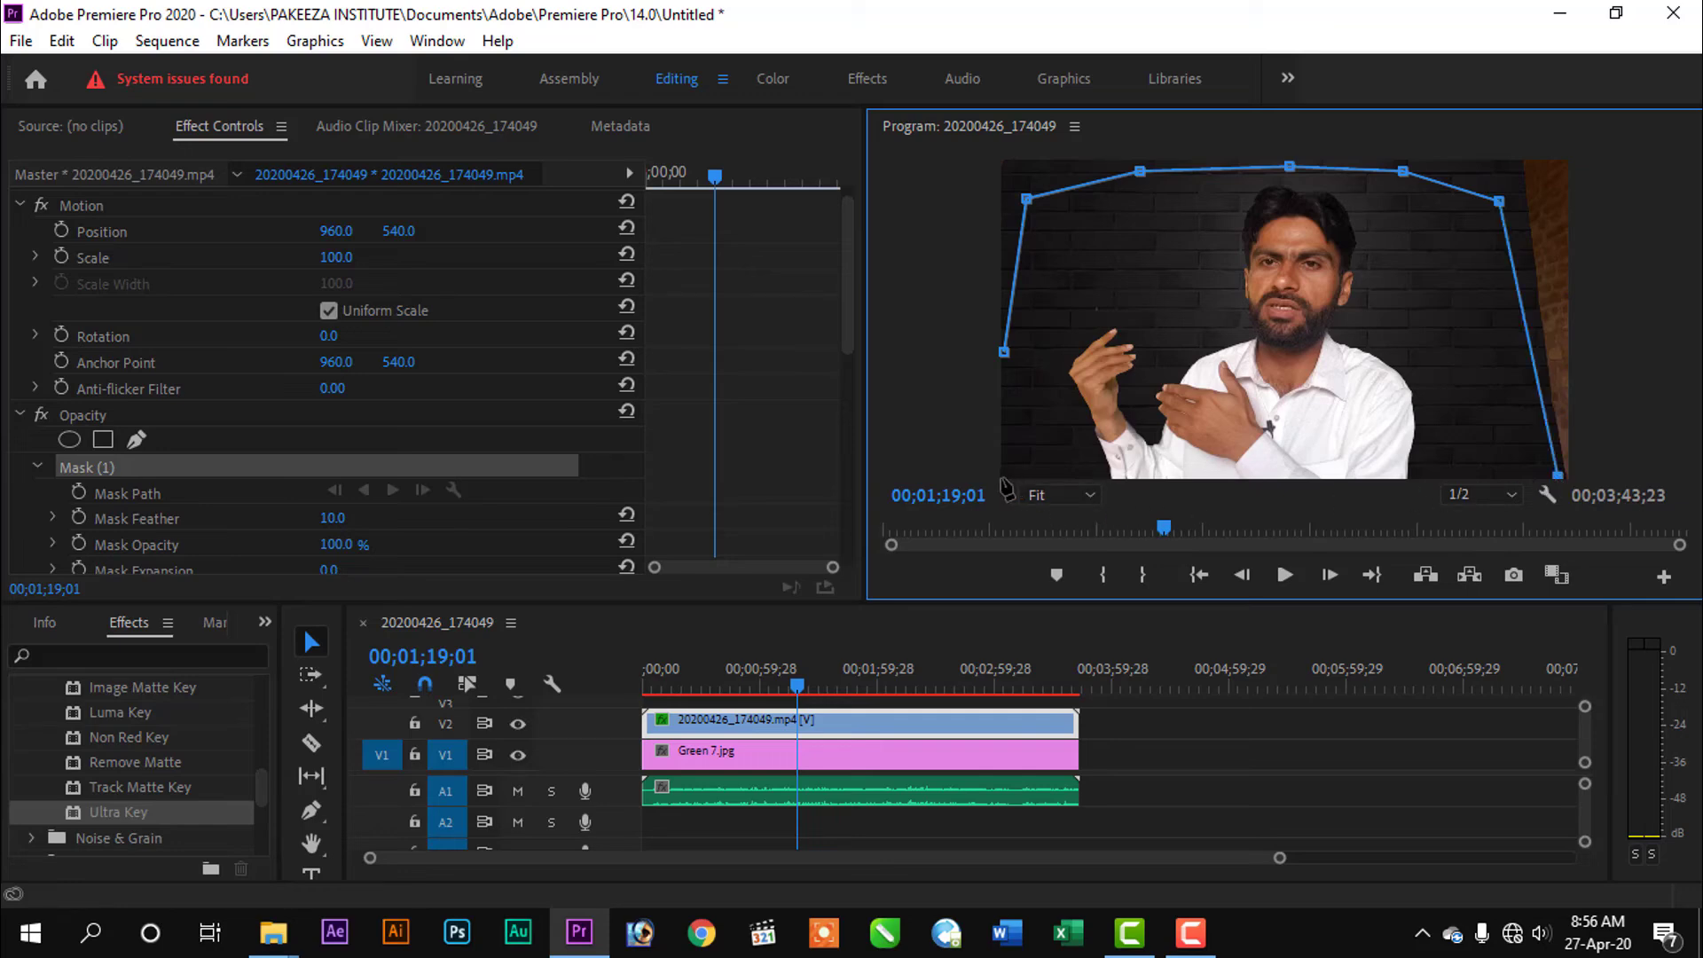
{"action": "key", "text": "ctrl+z"}
{"action": "key", "text": "ctrl+z"}
{"action": "key", "text": "ctrl+z"}
{"action": "key", "text": "ctrl+z"}
{"action": "key", "text": "ctrl+z"}
{"action": "key", "text": "ctrl+z"}
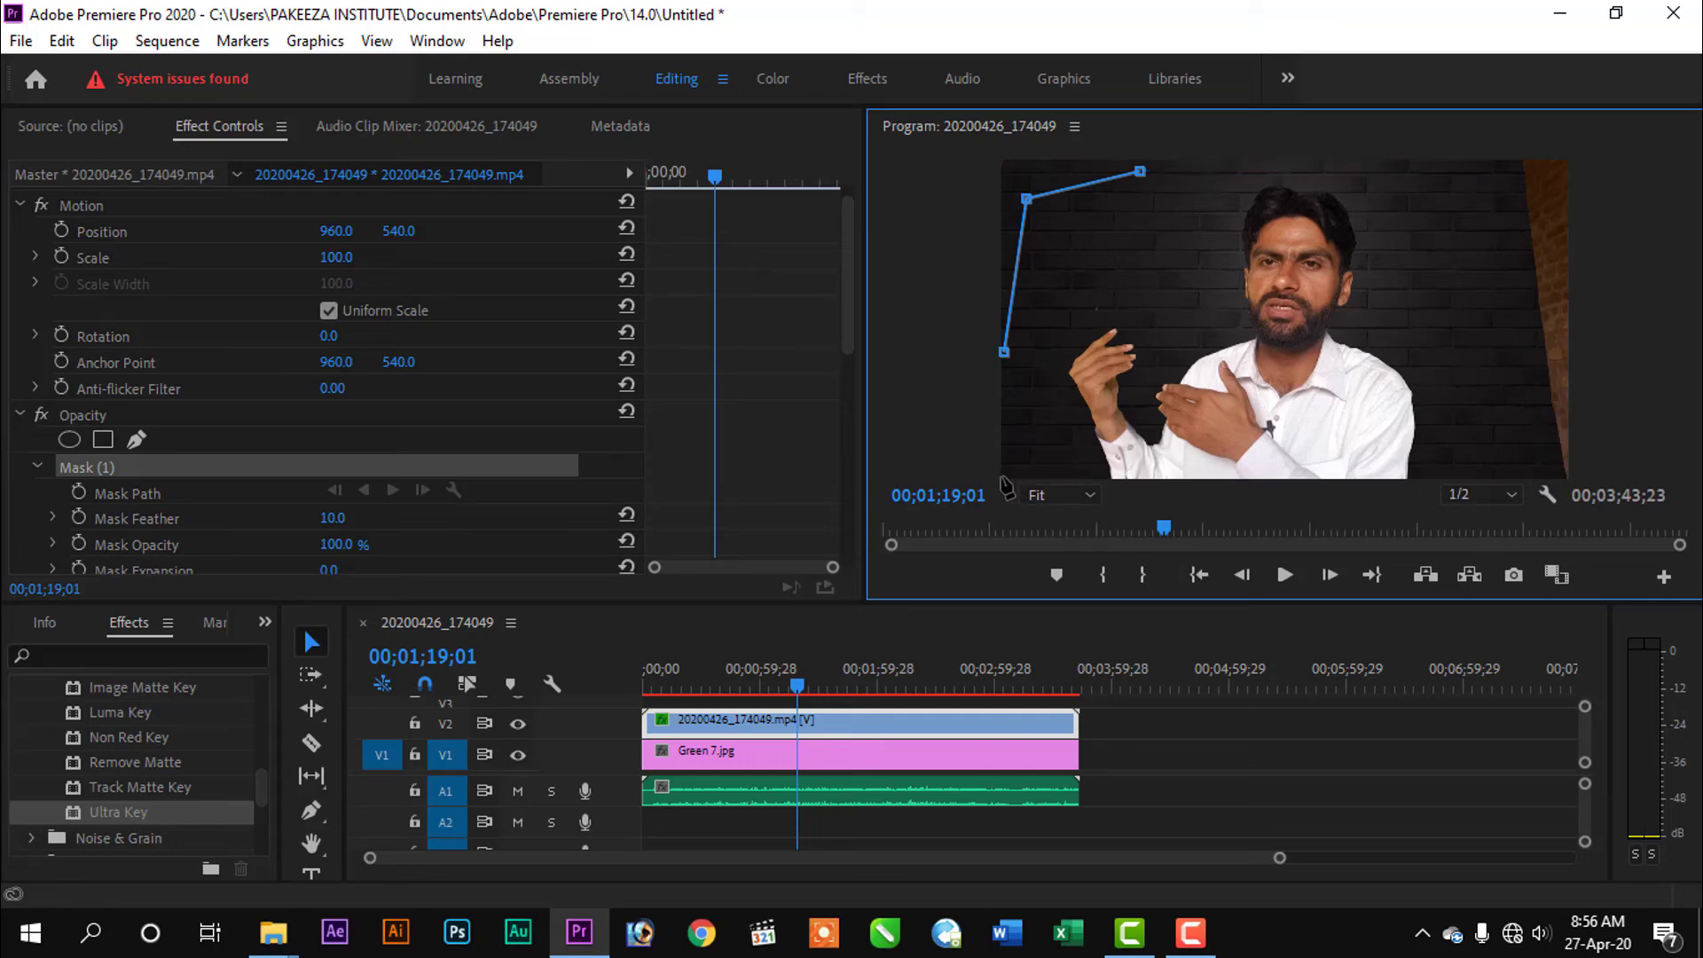
{"action": "key", "text": "ctrl+z"}
Draw a closed four-point opacity mask that excludes the brown wall strip at the frame's right edge, and deselect the clip.
{"action": "left_click", "coordinate": [999, 476]}
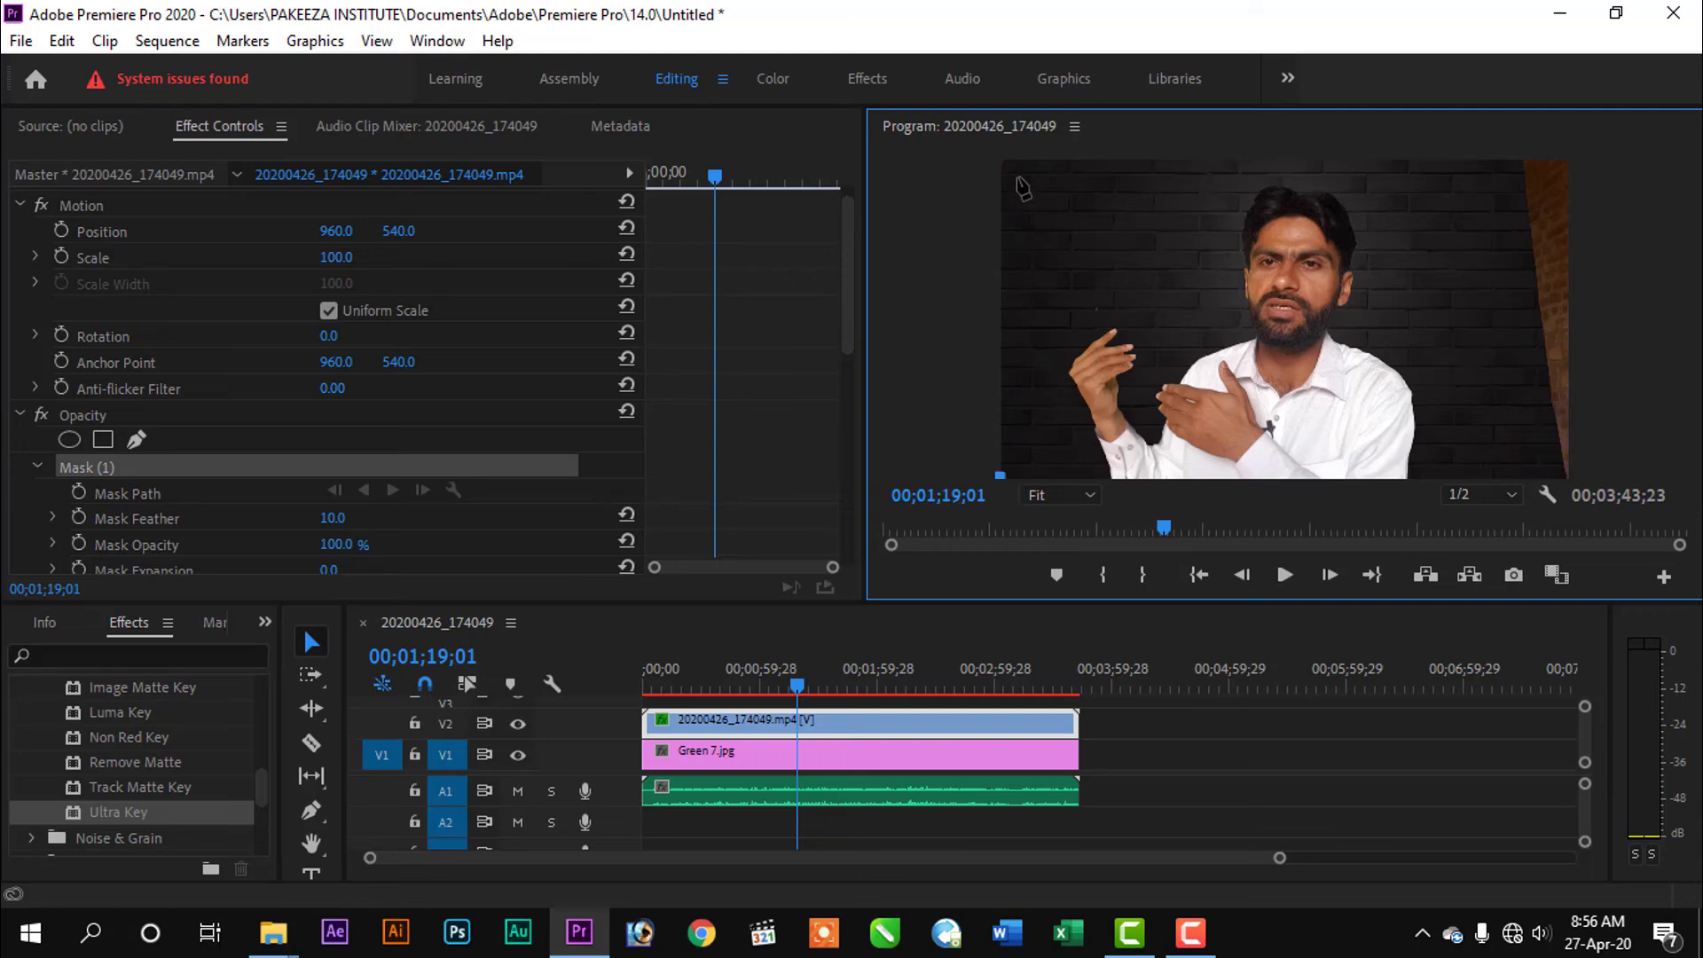
{"action": "left_click", "coordinate": [1002, 163]}
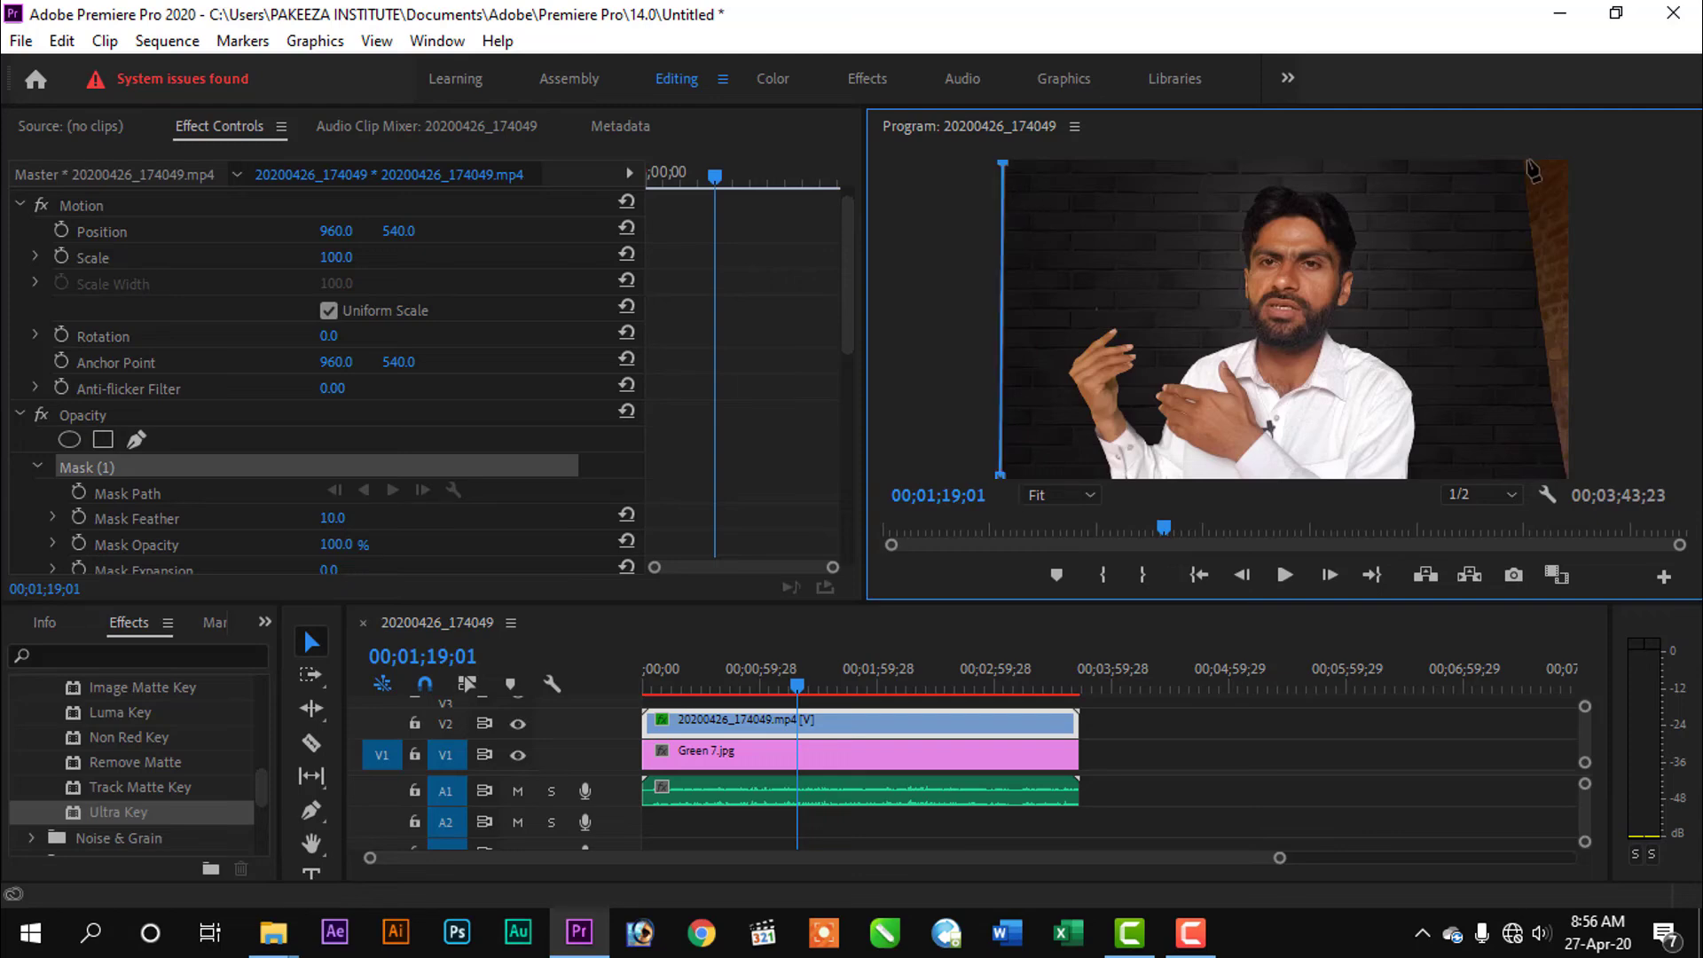
{"action": "left_click", "coordinate": [1502, 165]}
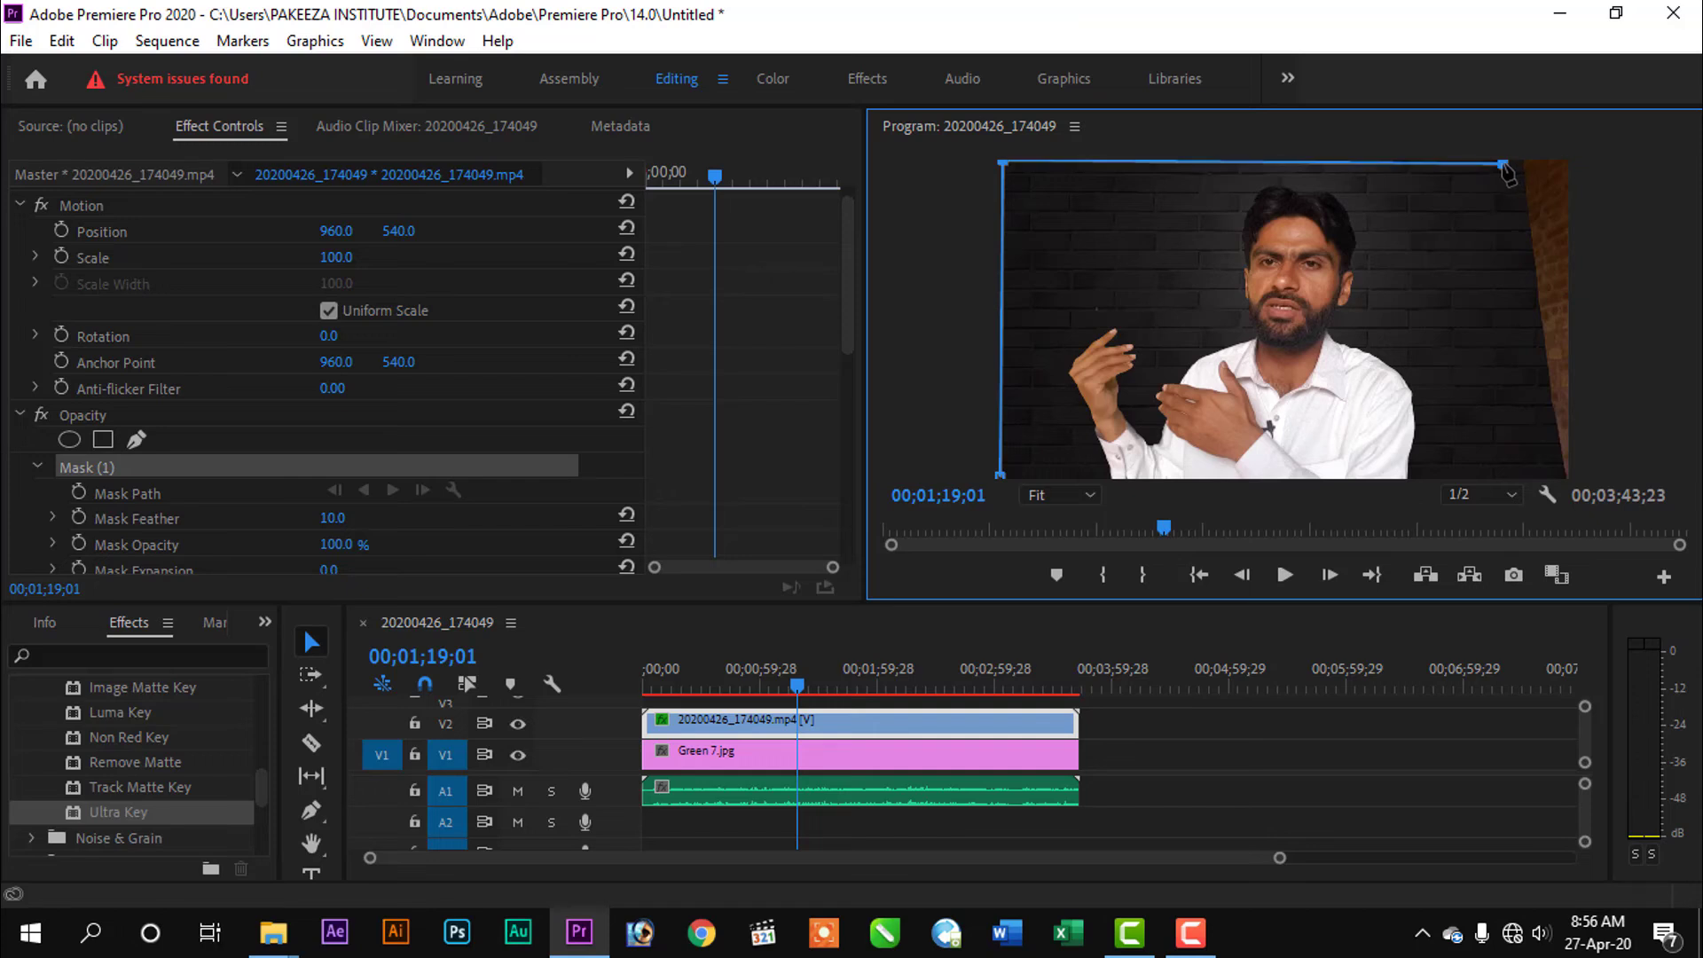
{"action": "left_click", "coordinate": [1551, 478]}
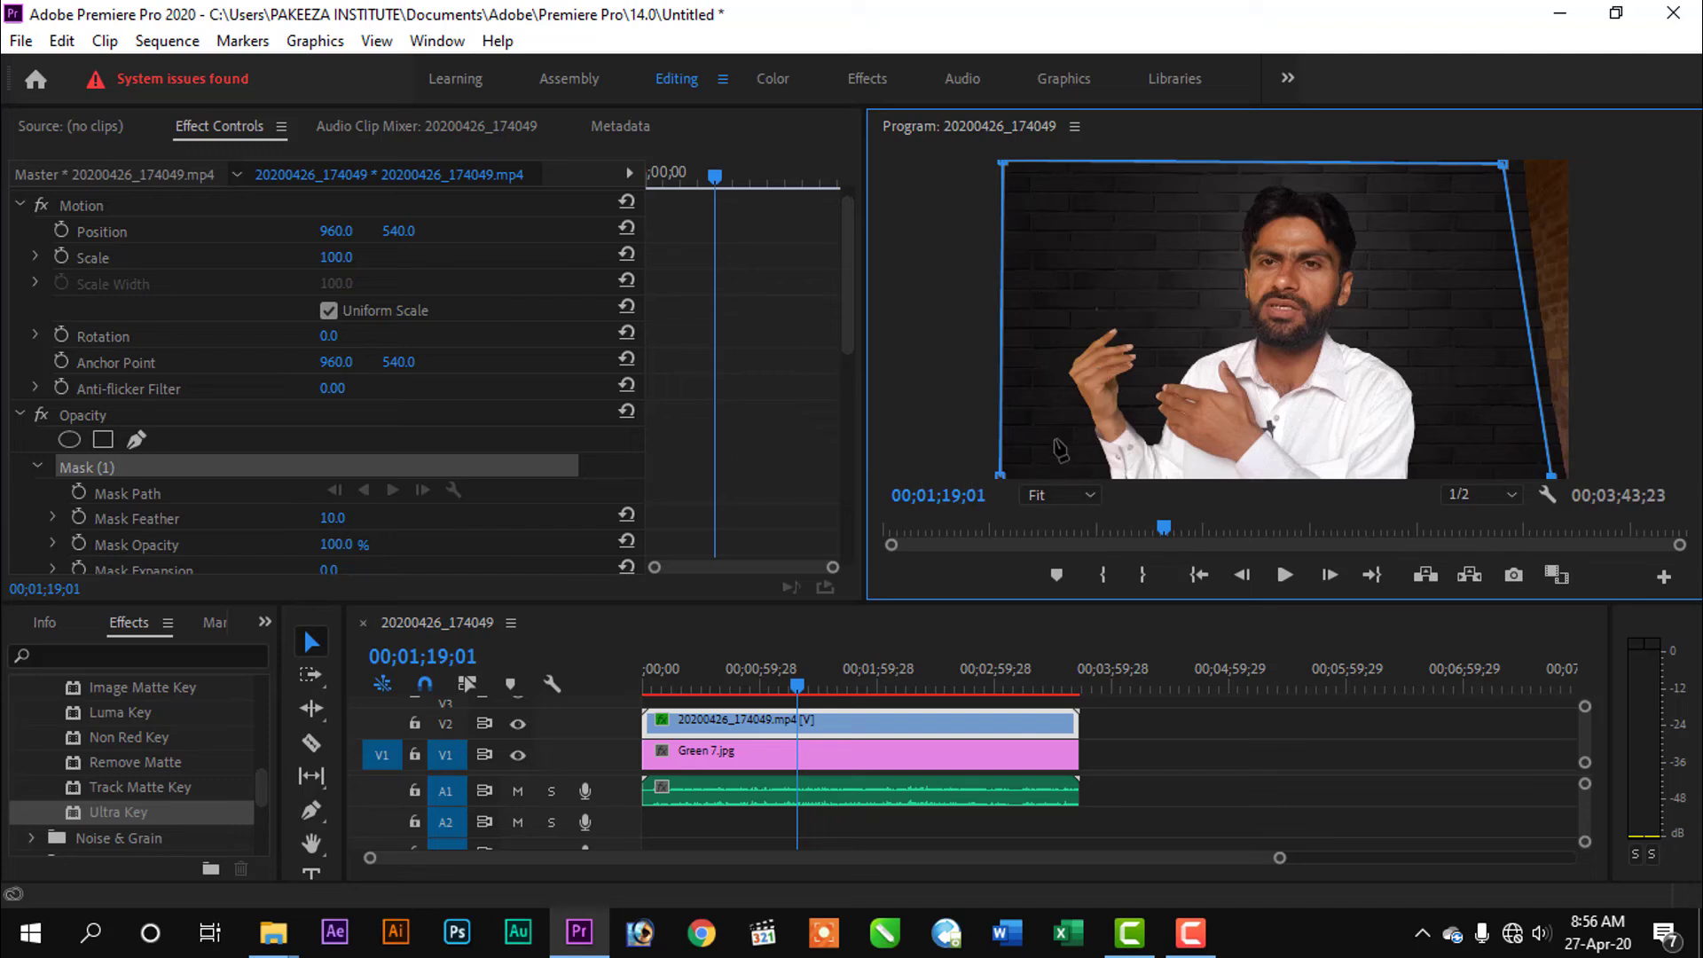
{"action": "left_click", "coordinate": [1002, 478]}
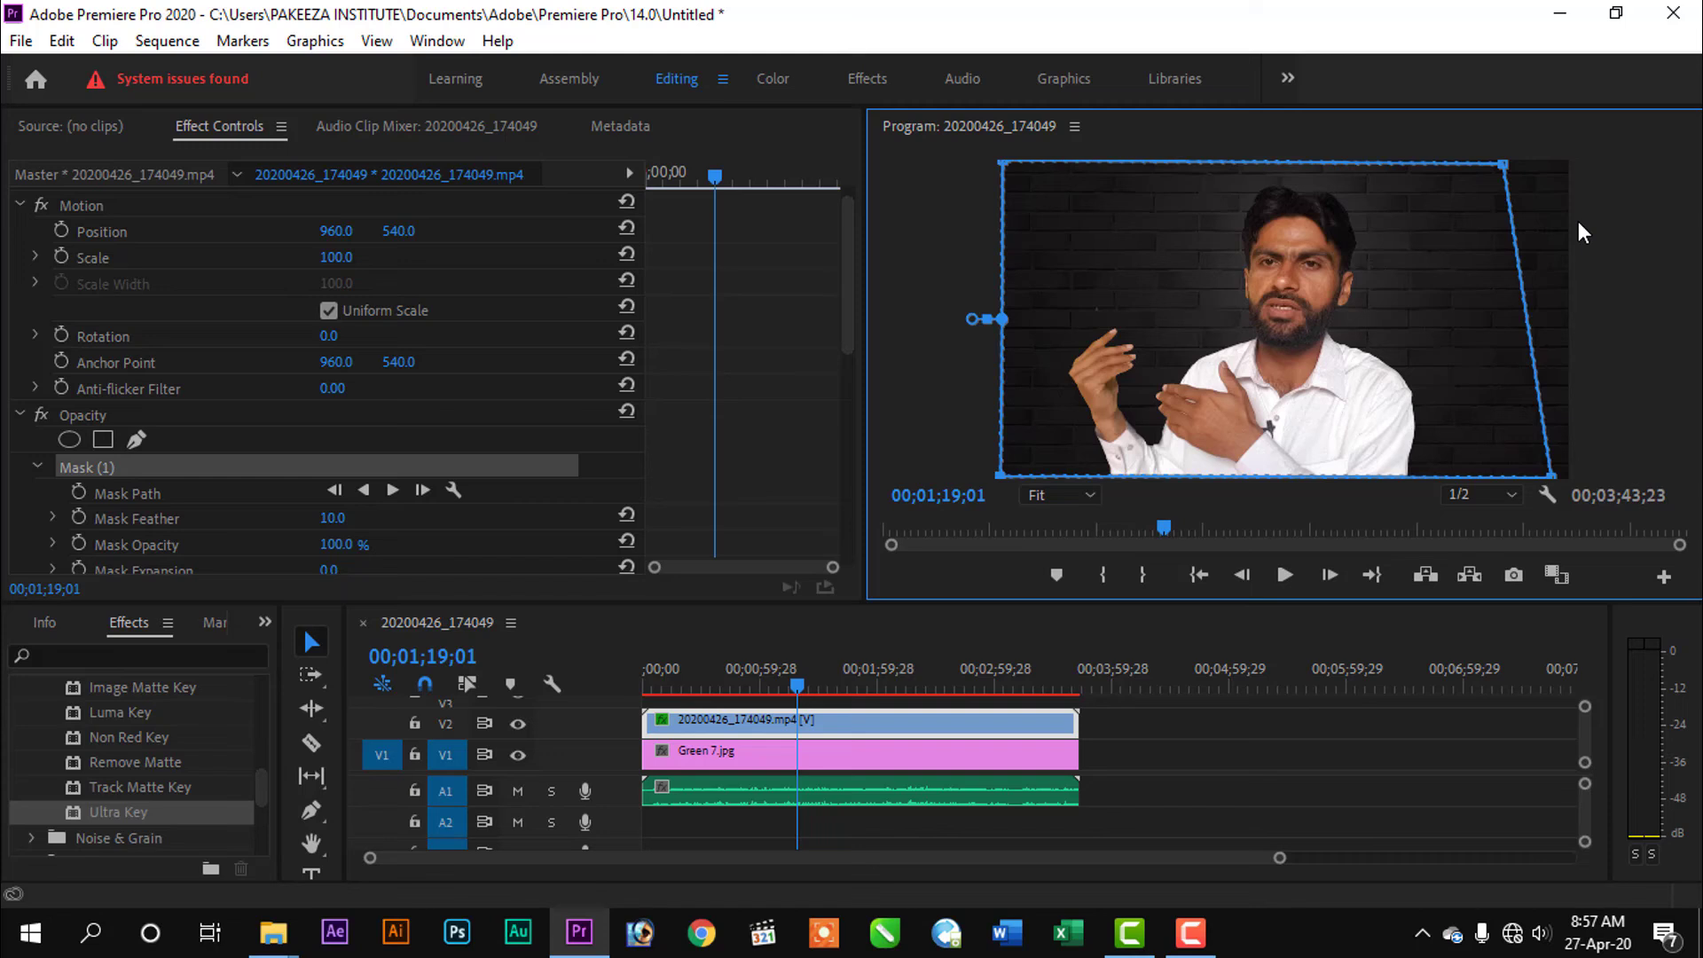
{"action": "left_click", "coordinate": [1167, 752]}
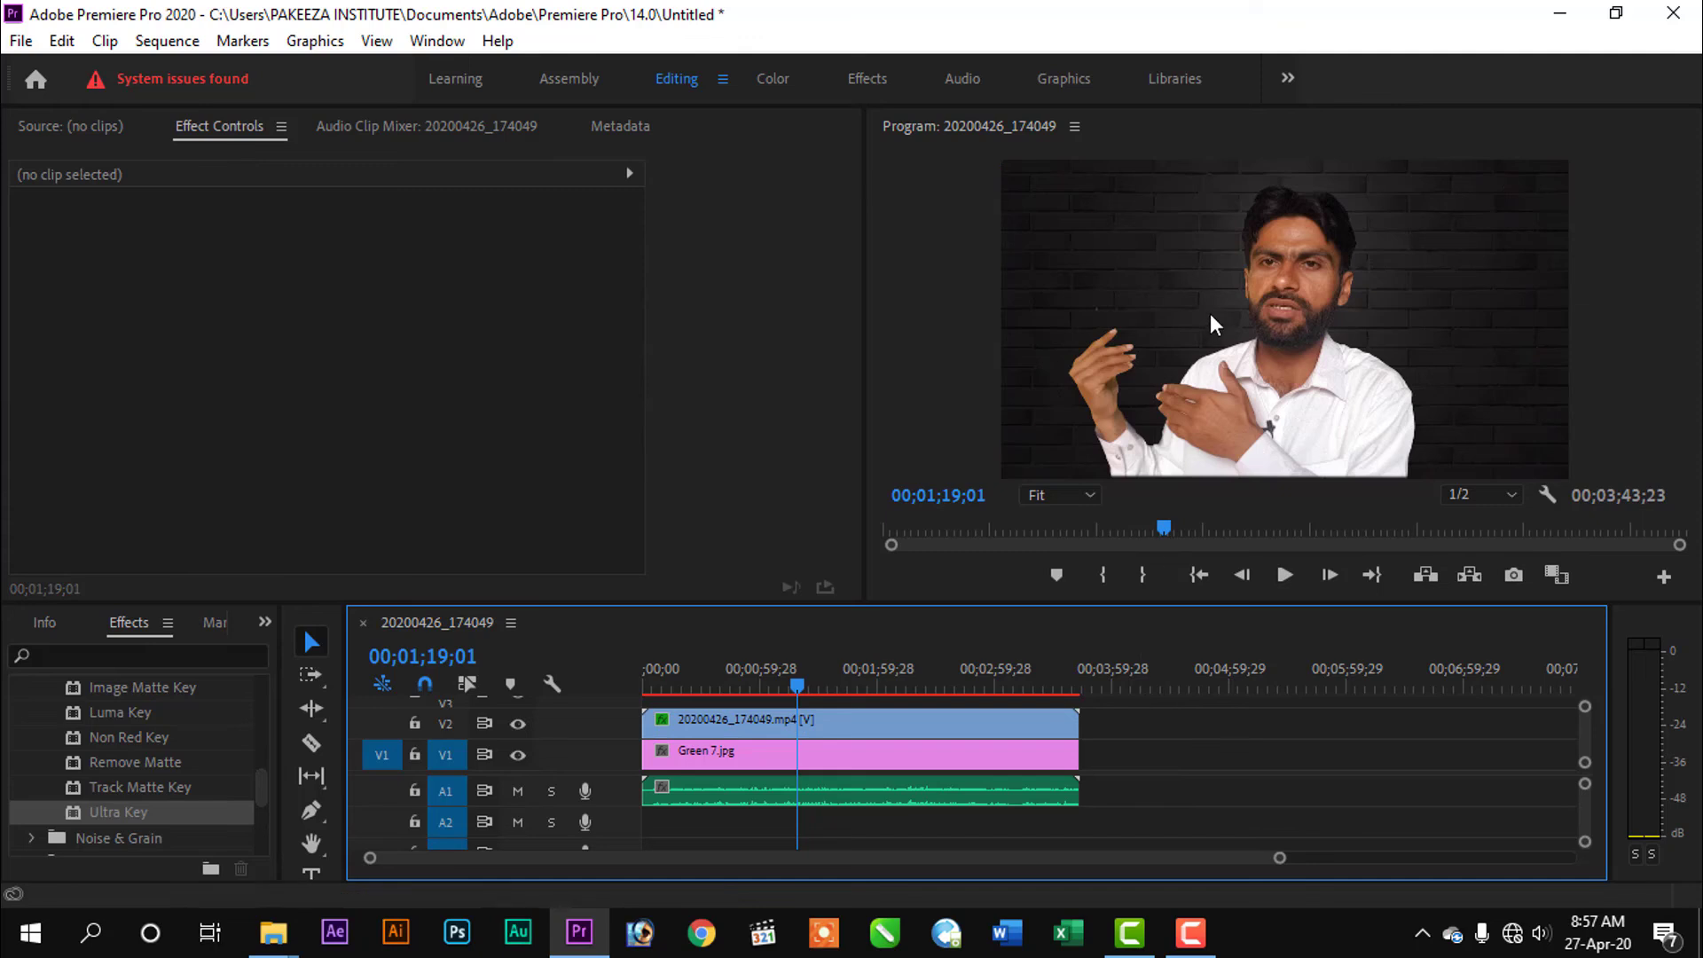
Go to 00;01;22;25 in the sequence and nudge the keyed clip down to a vertical position of 561.
{"action": "left_click", "coordinate": [798, 686]}
{"action": "left_click_drag", "start_coordinate": [798, 685], "coordinate": [804, 686]}
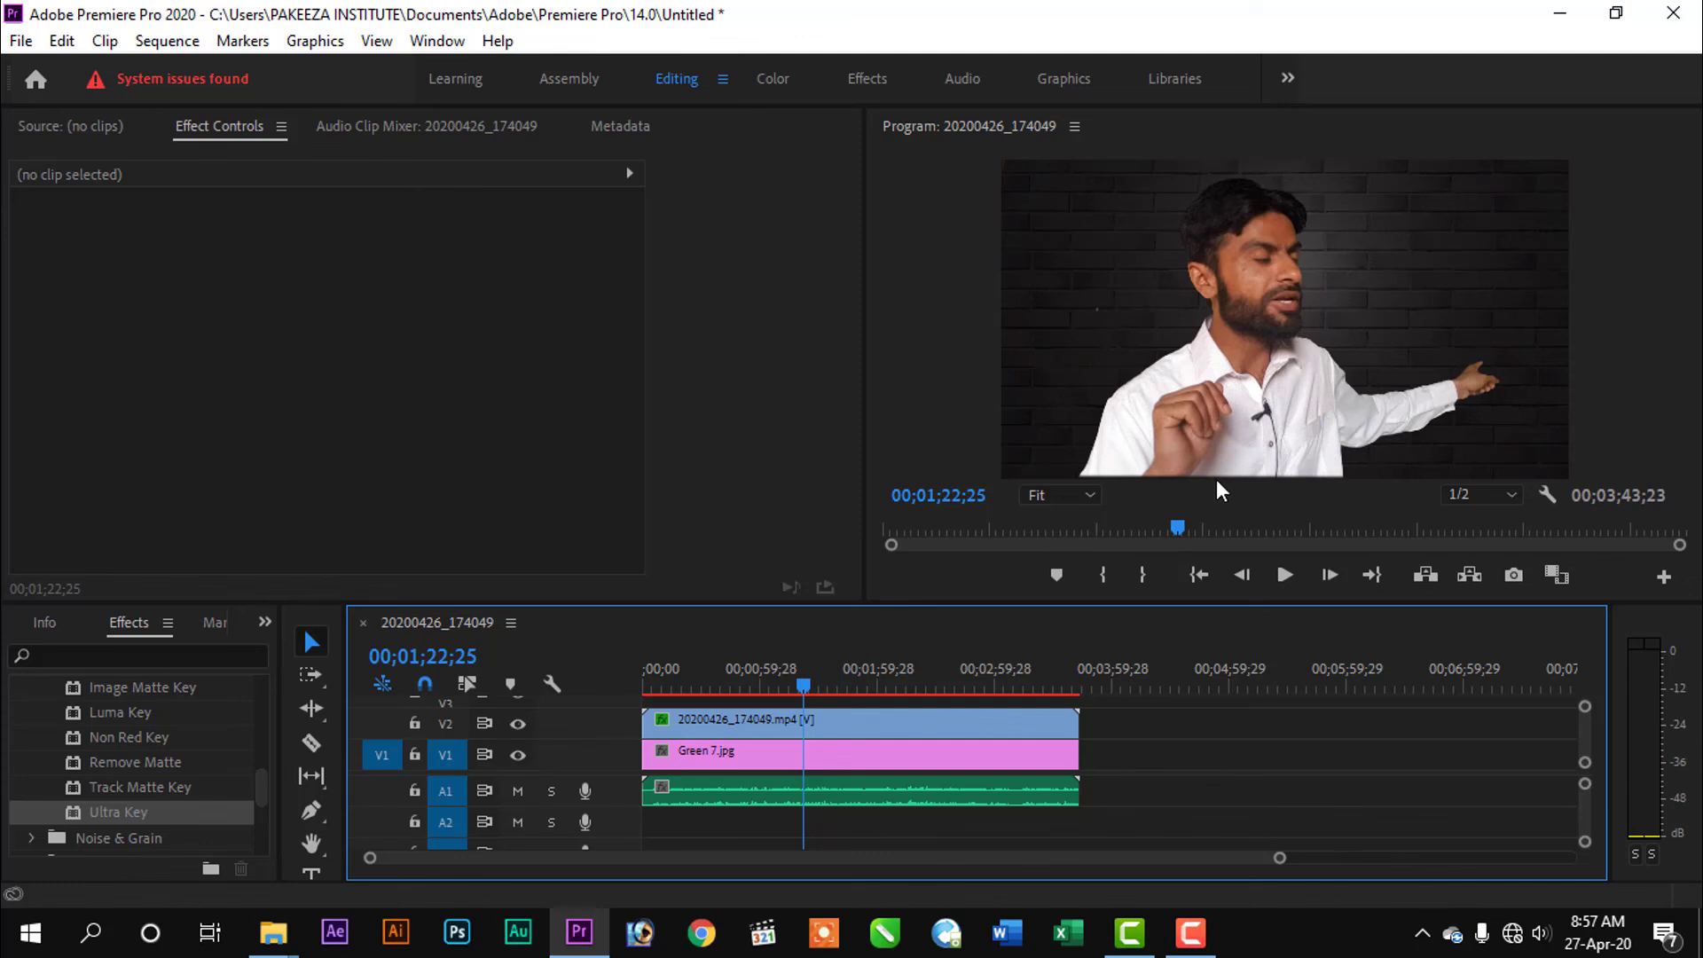
{"action": "left_click", "coordinate": [1226, 404]}
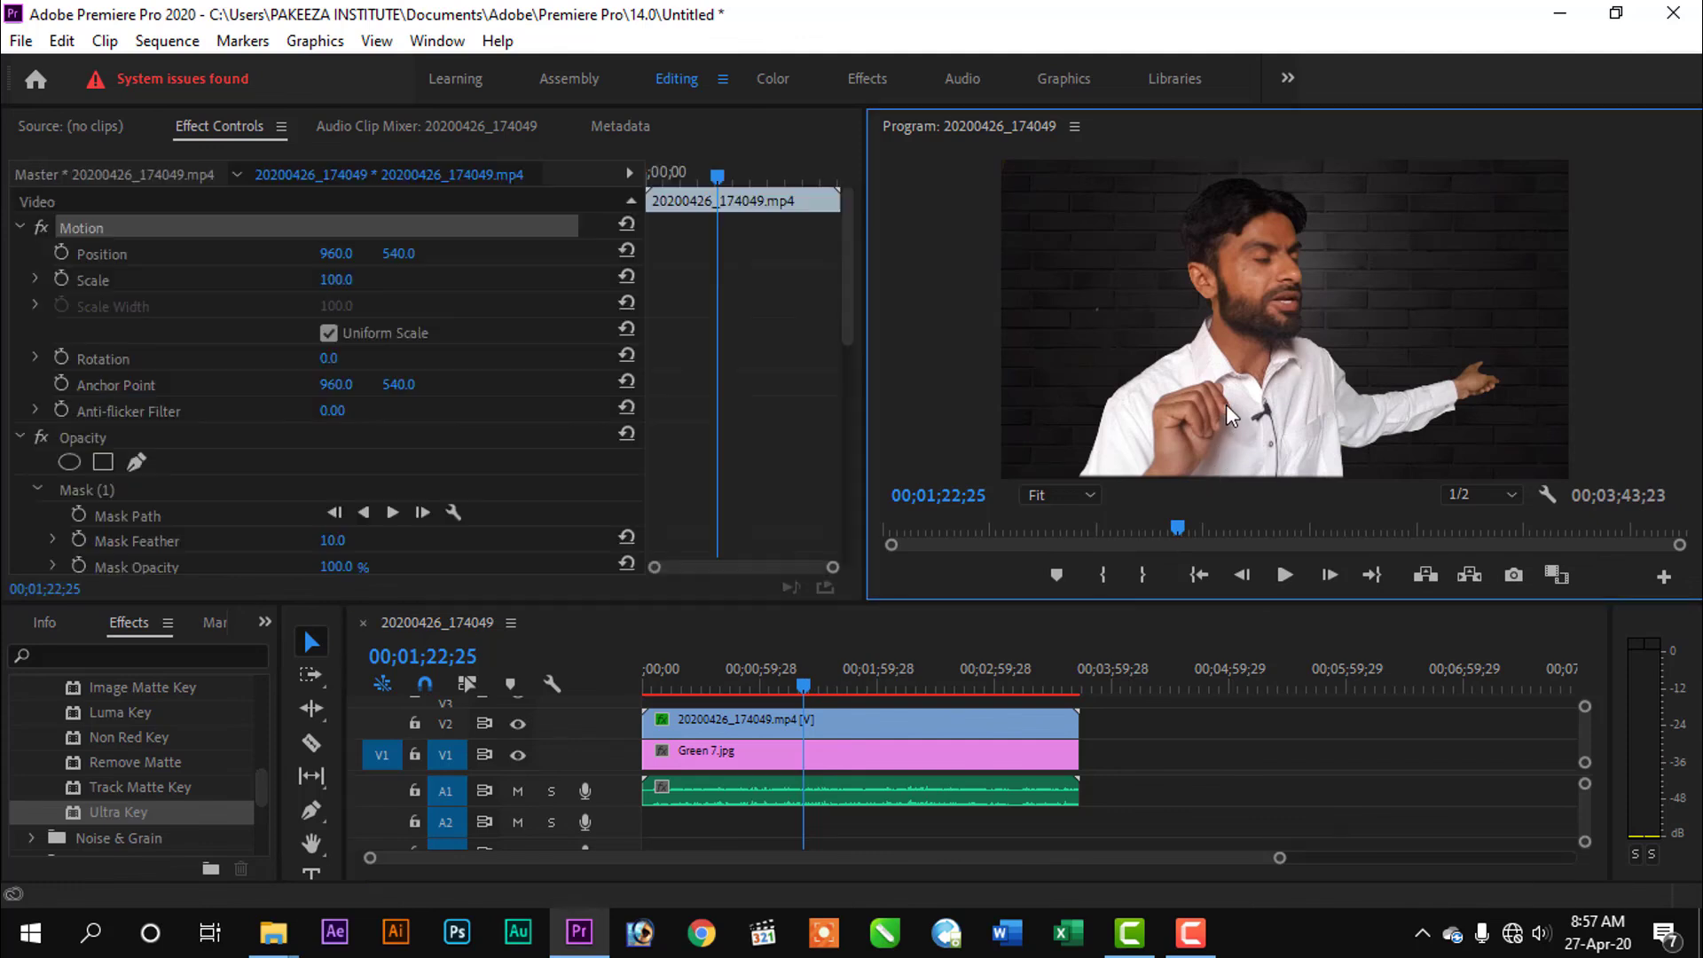
{"action": "key", "text": "Down"}
{"action": "key", "text": "Down"}
{"action": "key", "text": "Down"}
{"action": "key", "text": "Down"}
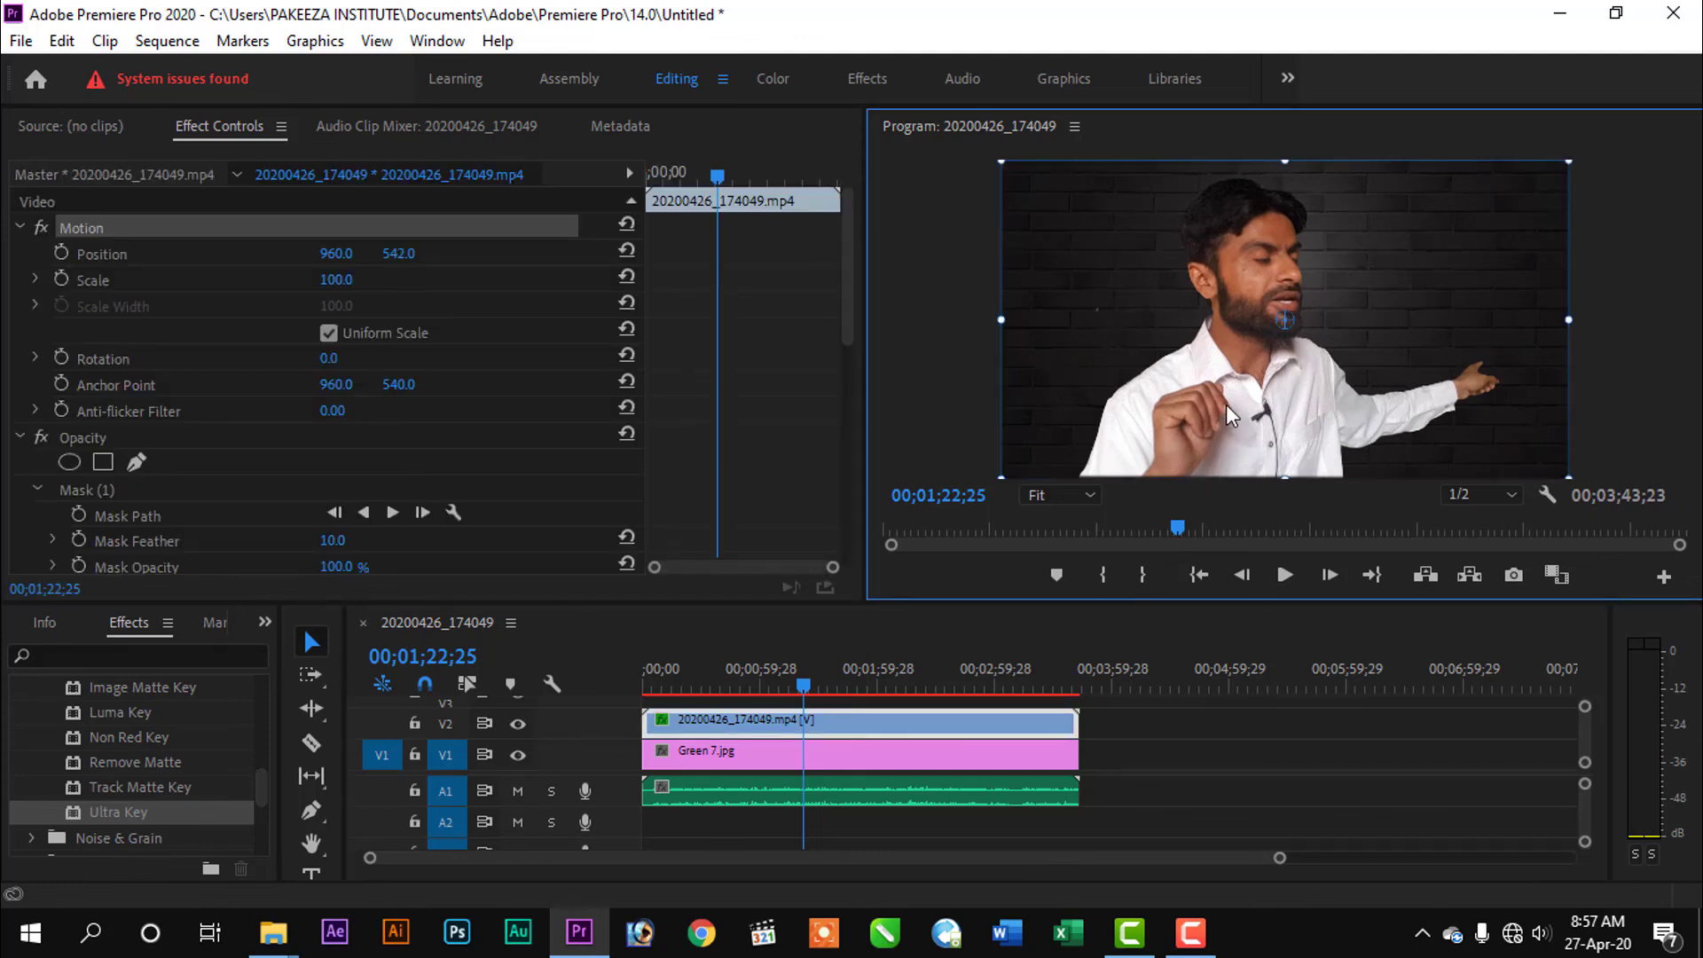
{"action": "key", "text": "Down"}
{"action": "key", "text": "Down"}
{"action": "key", "text": "Down"}
{"action": "key", "text": "Down"}
{"action": "key", "text": "Down"}
{"action": "key", "text": "Down"}
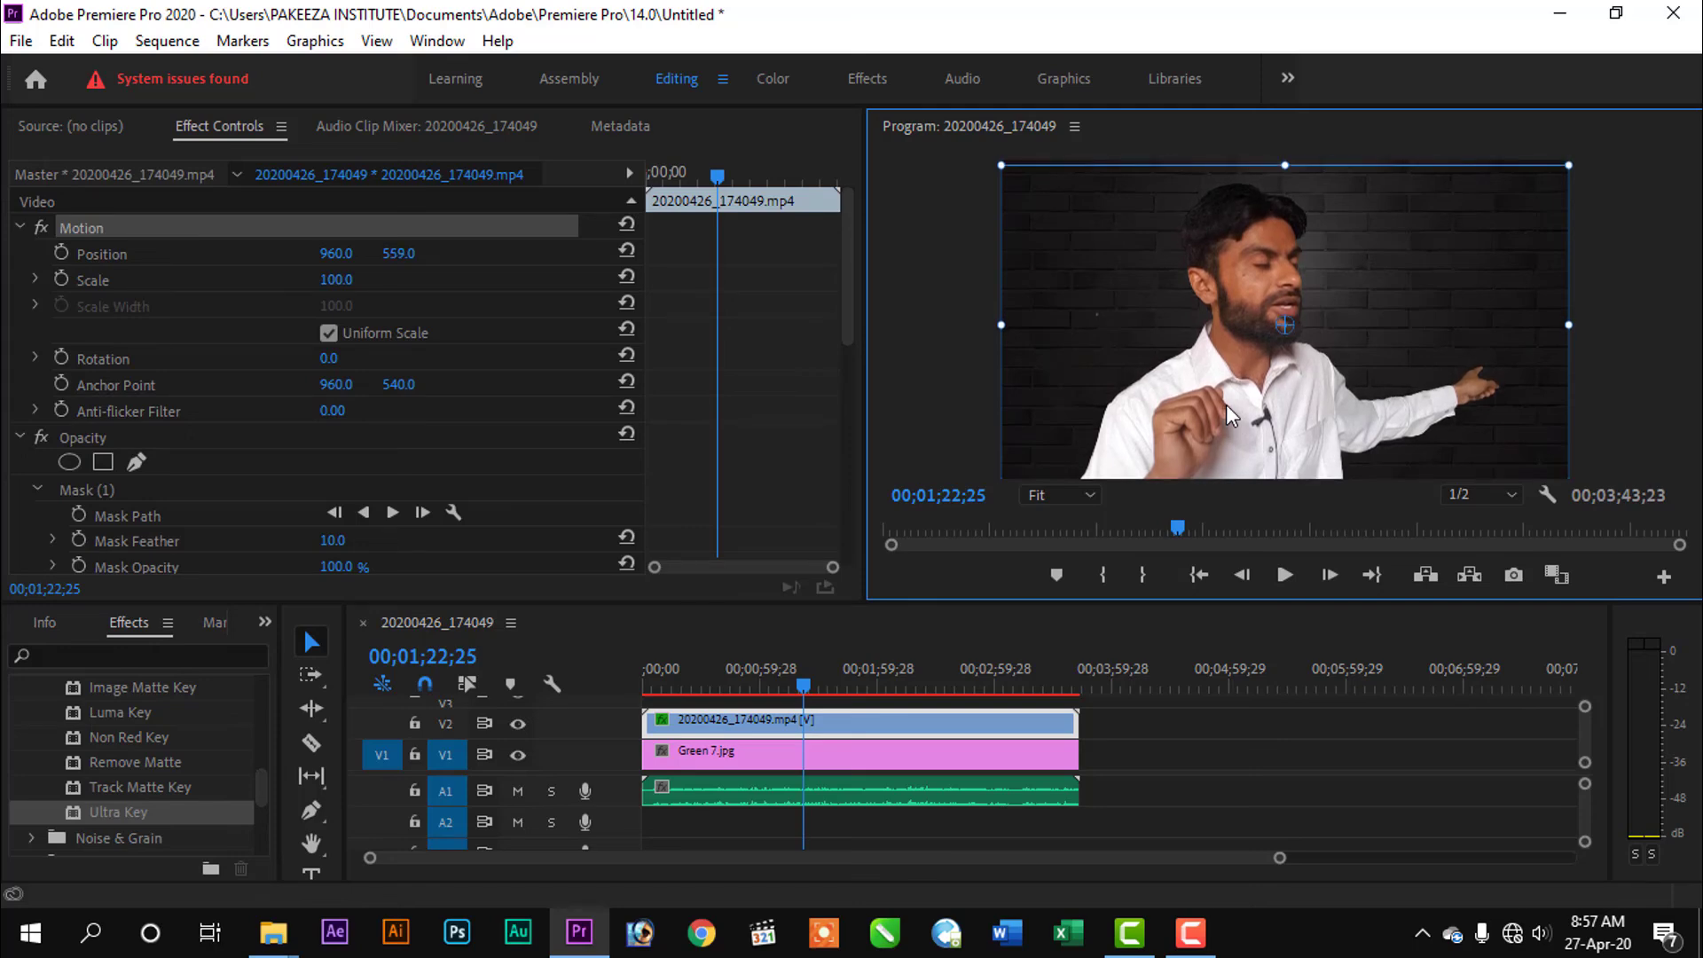
{"action": "key", "text": "Down"}
{"action": "key", "text": "Down"}
{"action": "key", "text": "Down"}
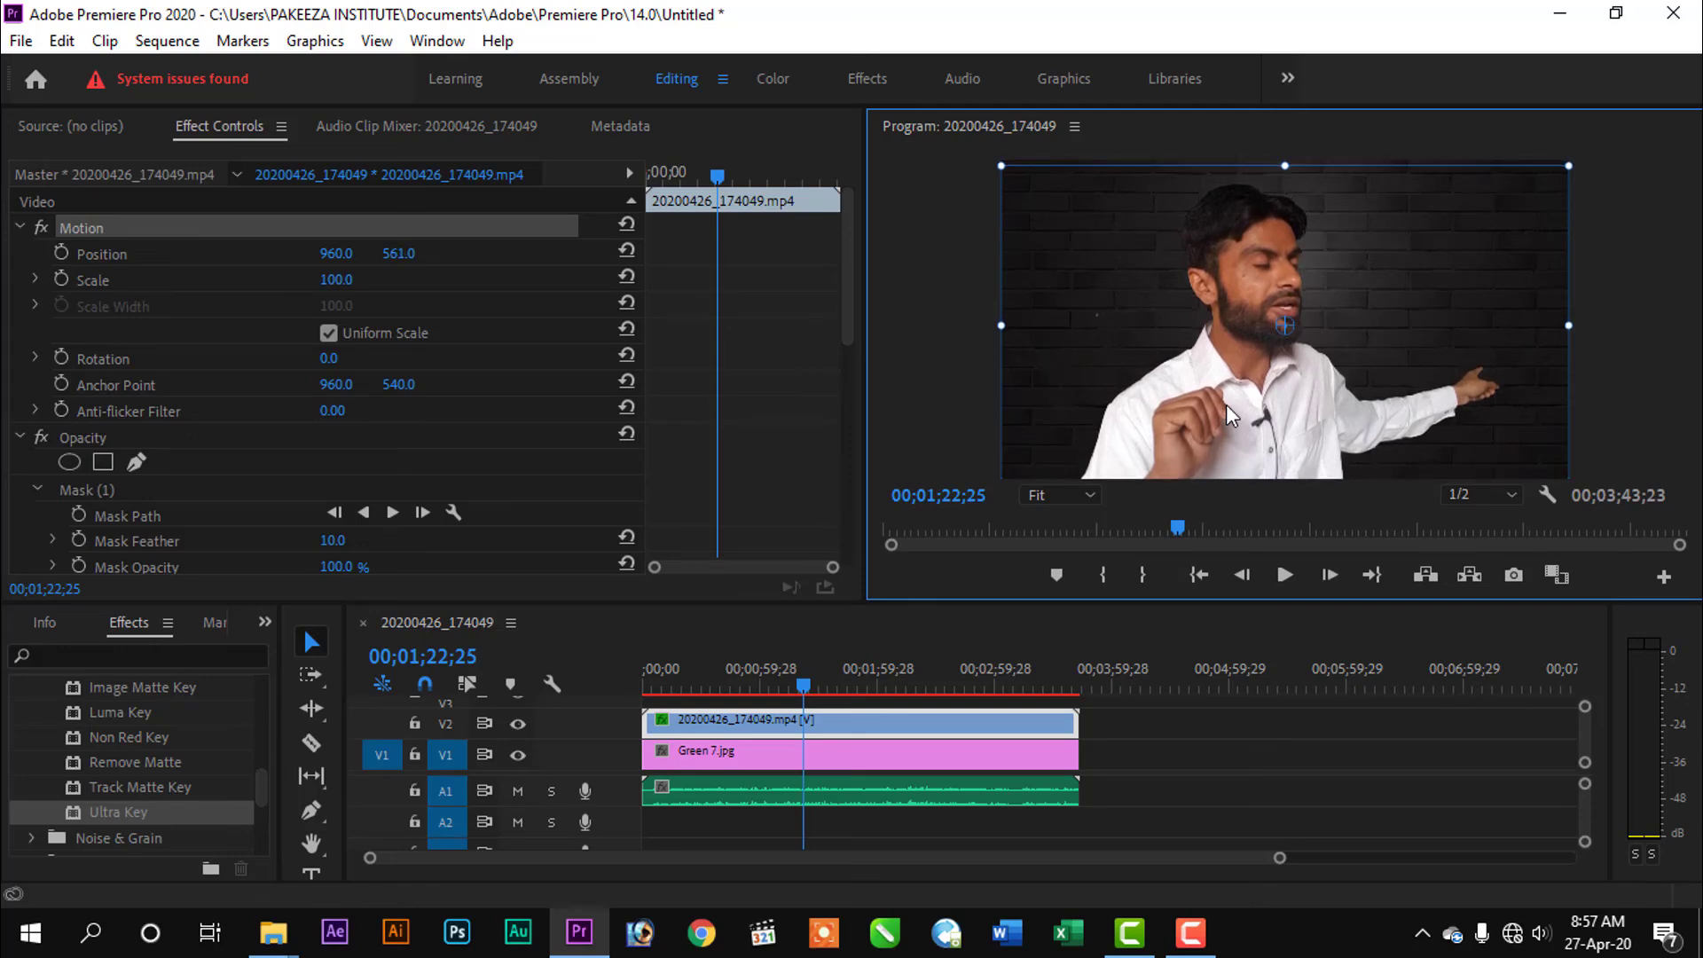
Set the keyed clip's Scale to 105 and deselect its Motion effect.
{"action": "left_click", "coordinate": [350, 280]}
{"action": "type", "text": "10"}
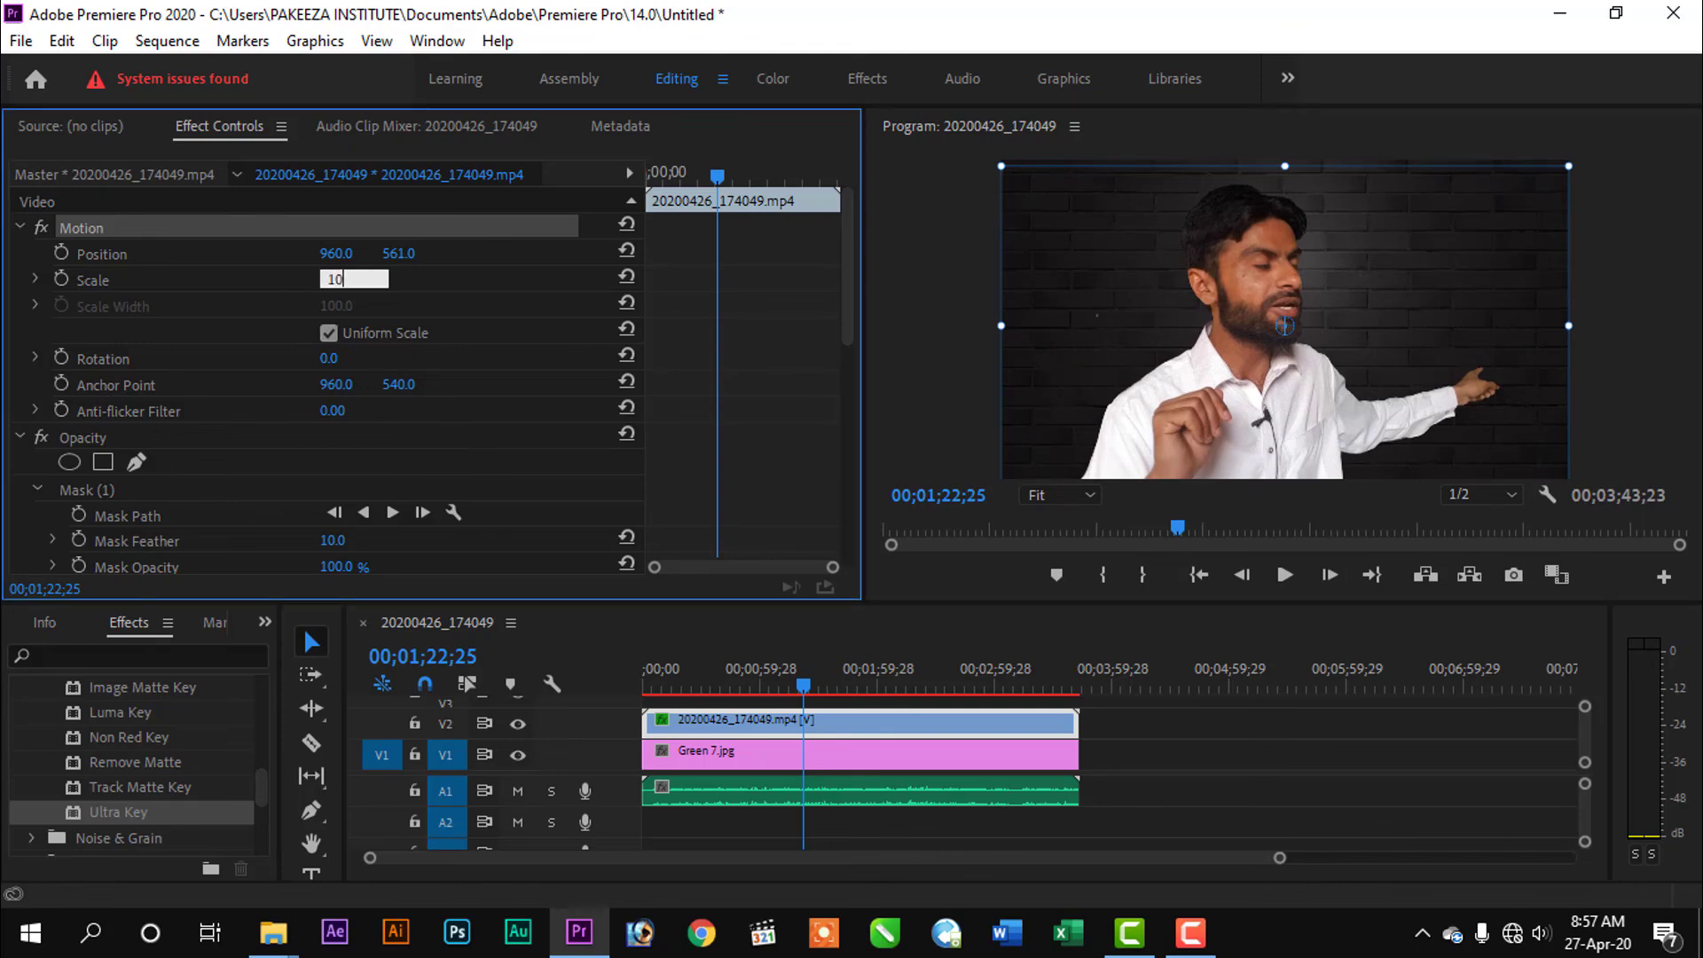
{"action": "type", "text": "5"}
{"action": "key", "text": "Return"}
{"action": "left_click", "coordinate": [903, 307]}
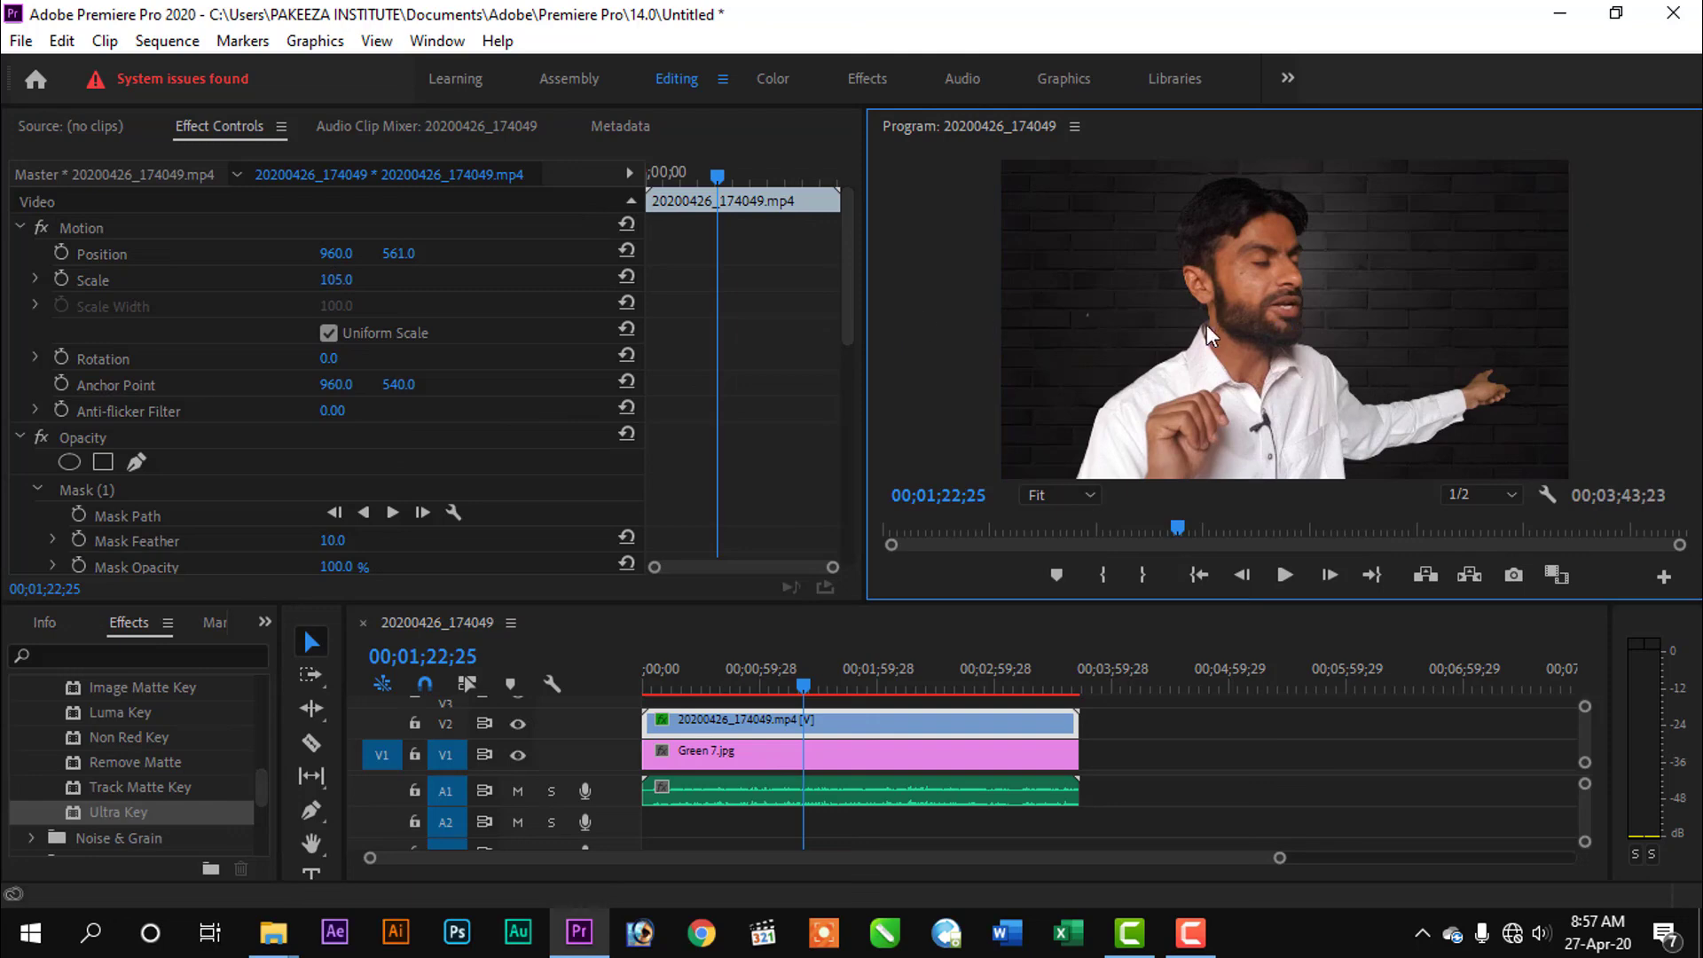
Return the playhead to 00;01;19;01 and show the clip's Ultra Key settings.
{"action": "left_click", "coordinate": [801, 688]}
{"action": "left_click_drag", "start_coordinate": [801, 689], "coordinate": [798, 691]}
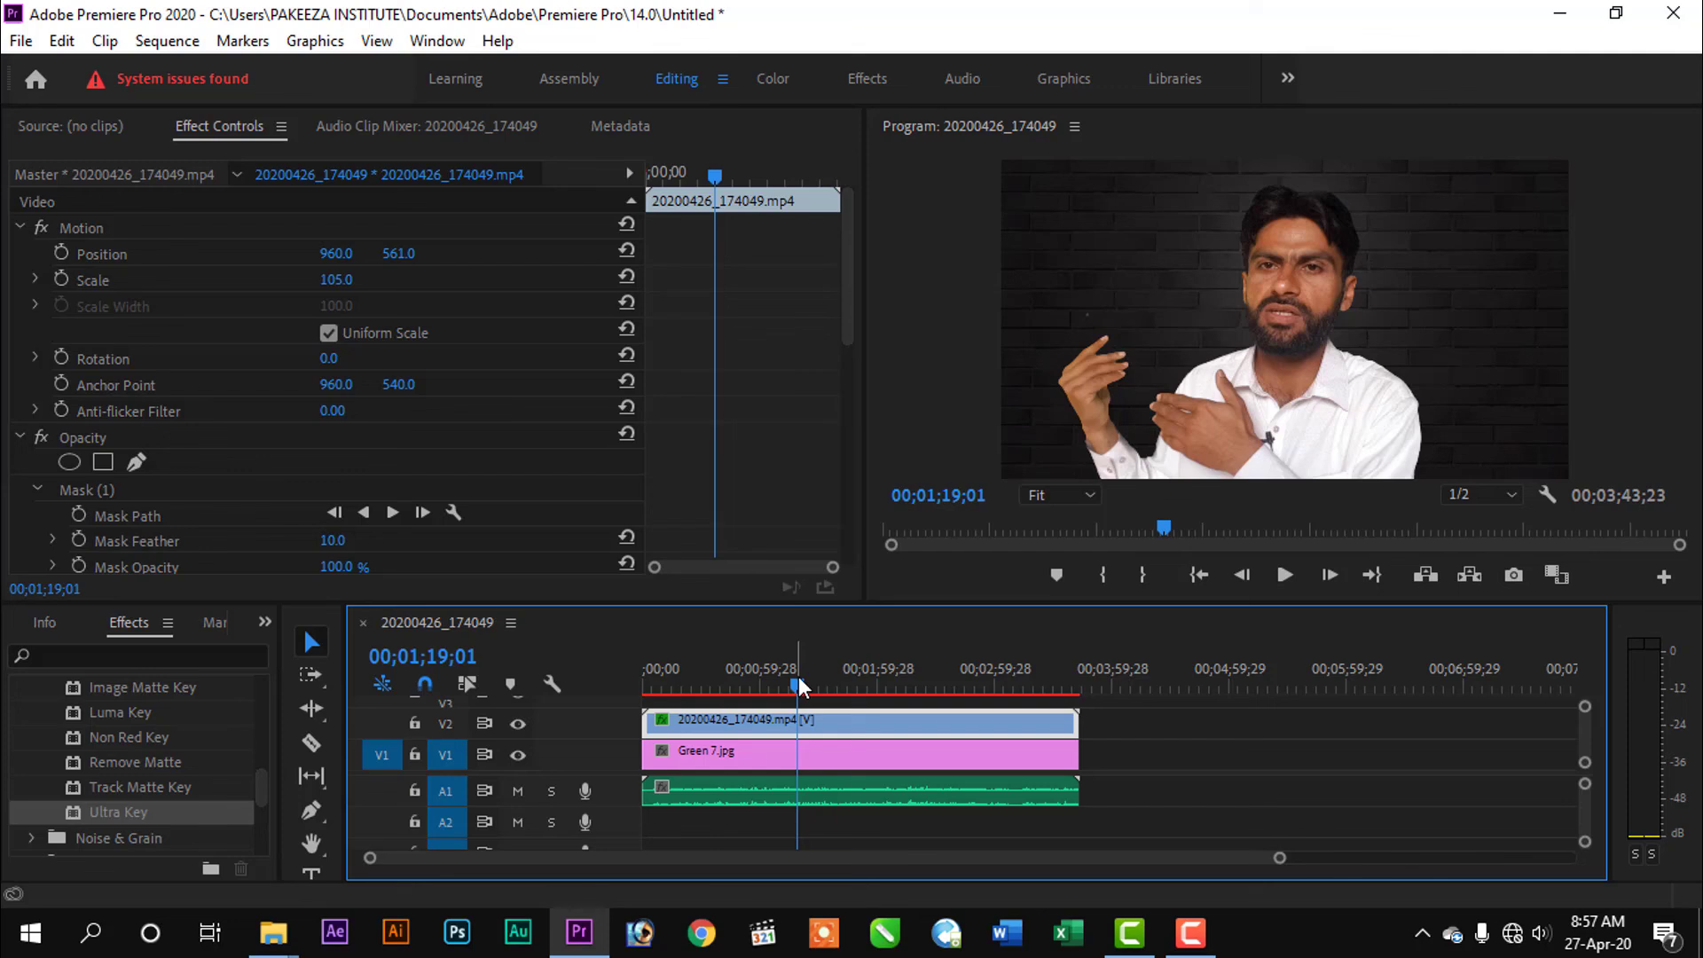
{"action": "left_click_drag", "start_coordinate": [848, 258], "coordinate": [856, 476]}
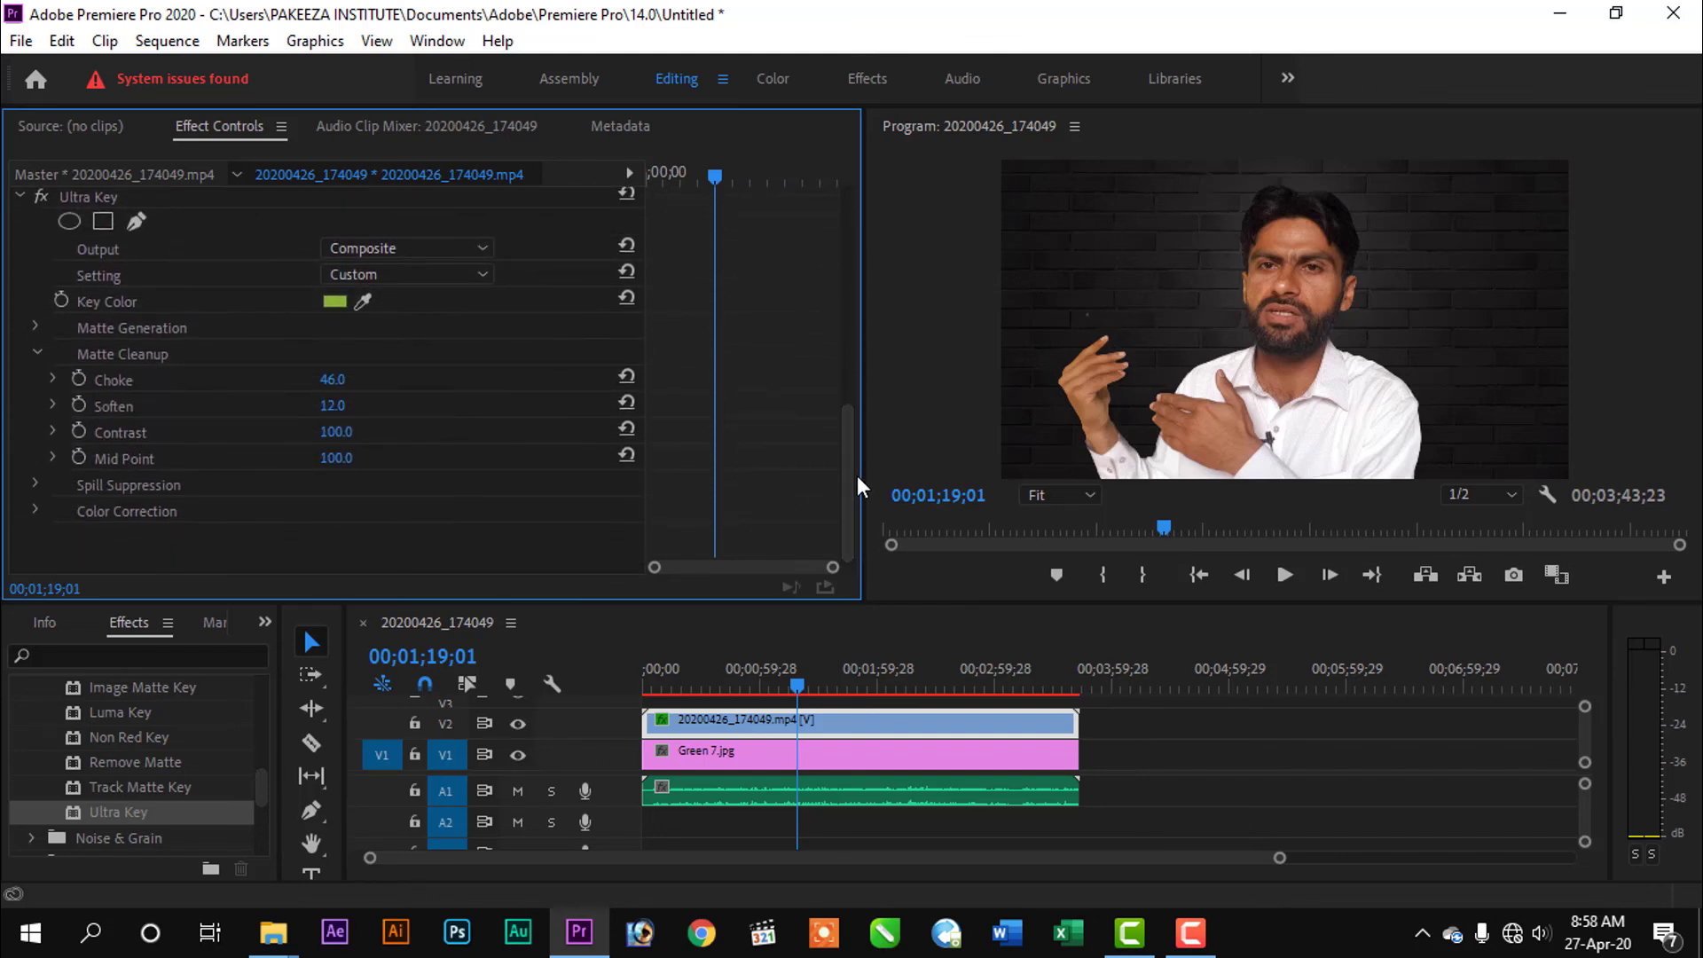